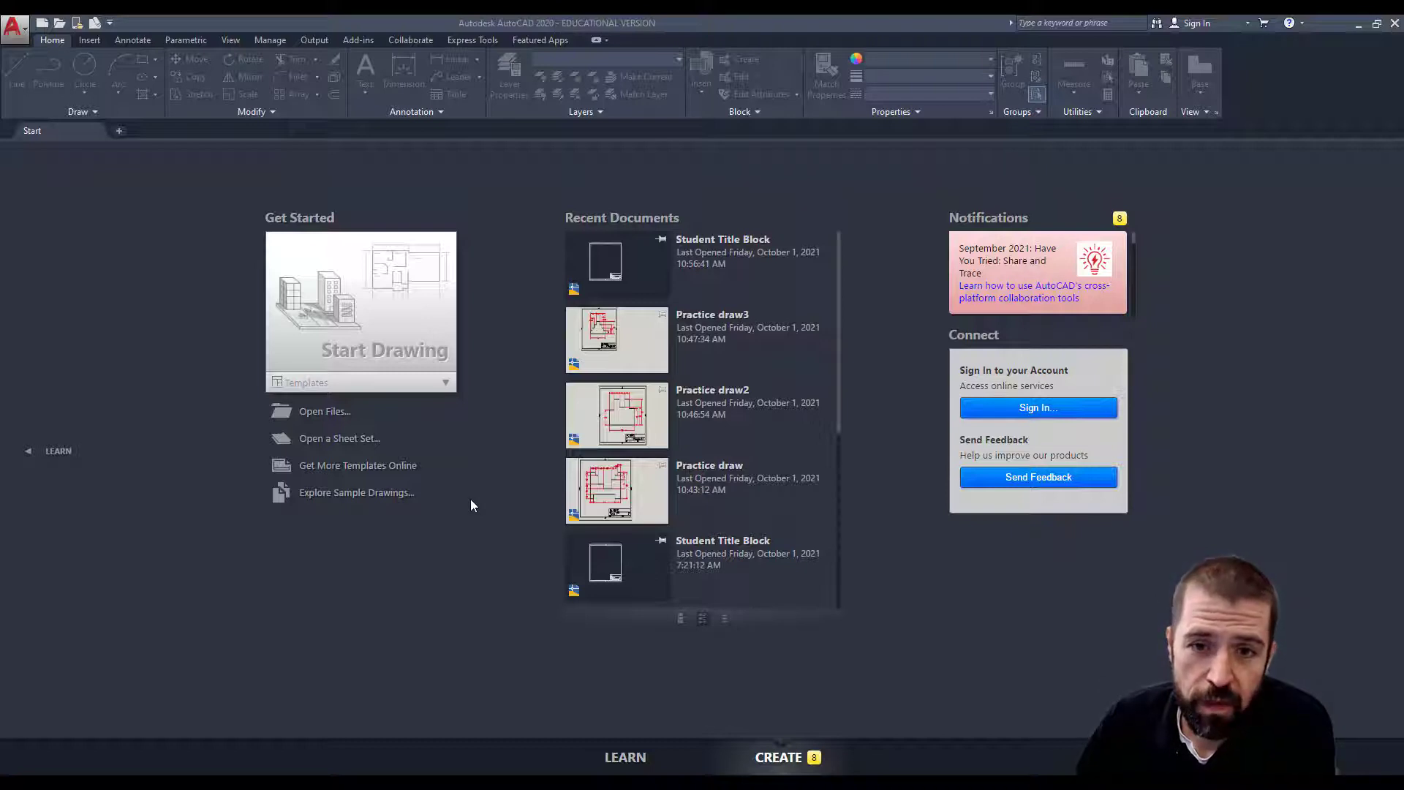
# Switch to Google Classroom in the browser and show the classwork of the General Drafting (A) Day - Block 1 class.
pyautogui.click(322, 784)
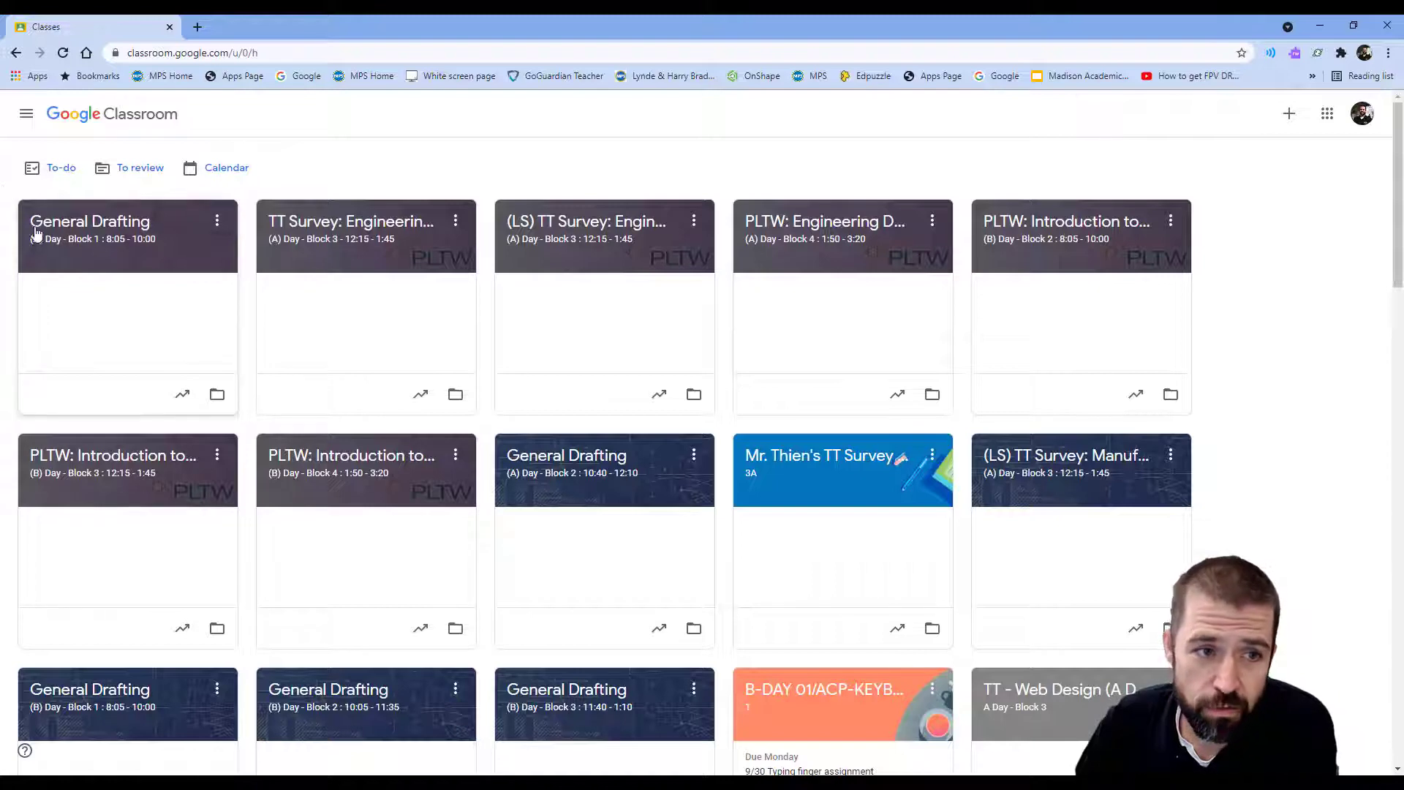
pyautogui.click(68, 233)
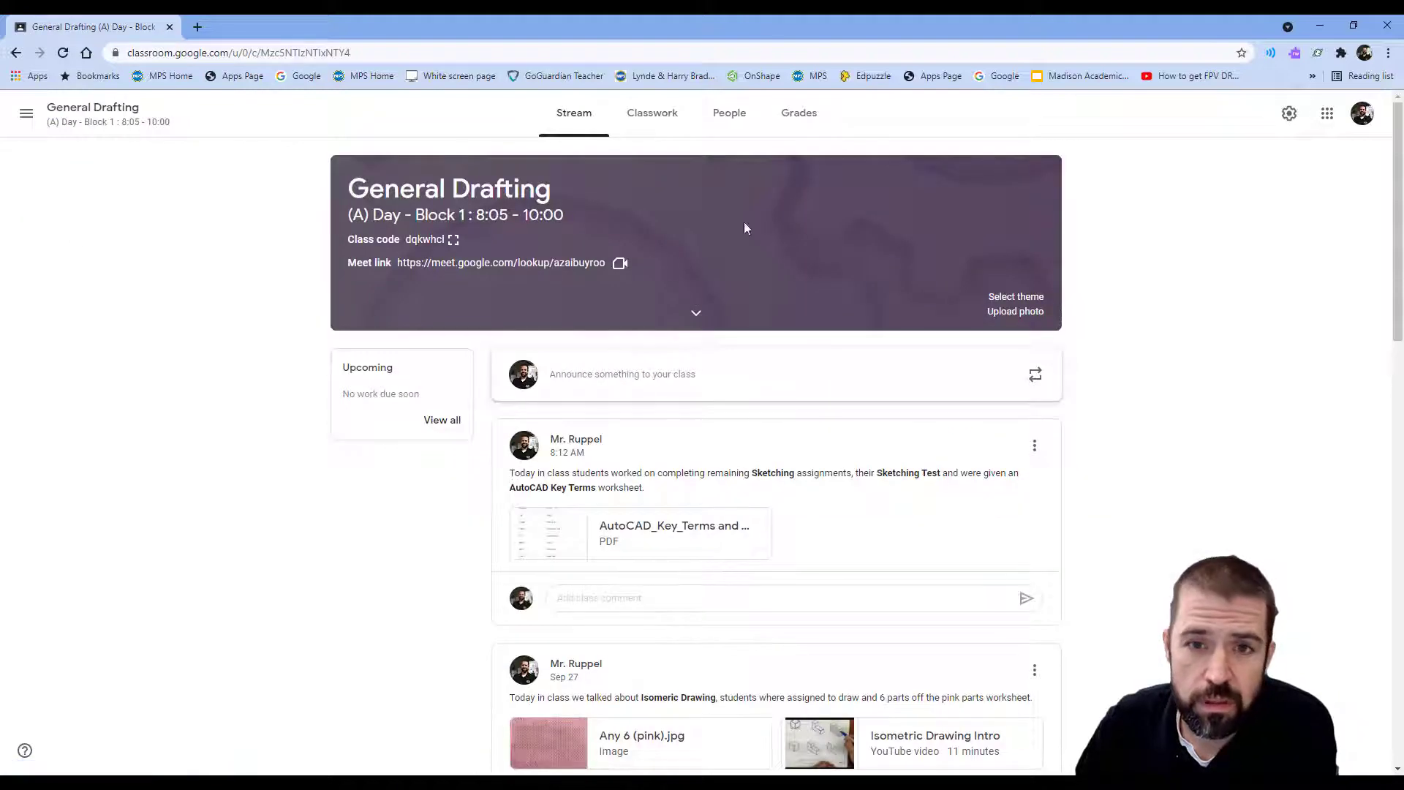
pyautogui.click(642, 115)
pyautogui.scroll(-5, 571, 578)
pyautogui.scroll(-2, 575, 562)
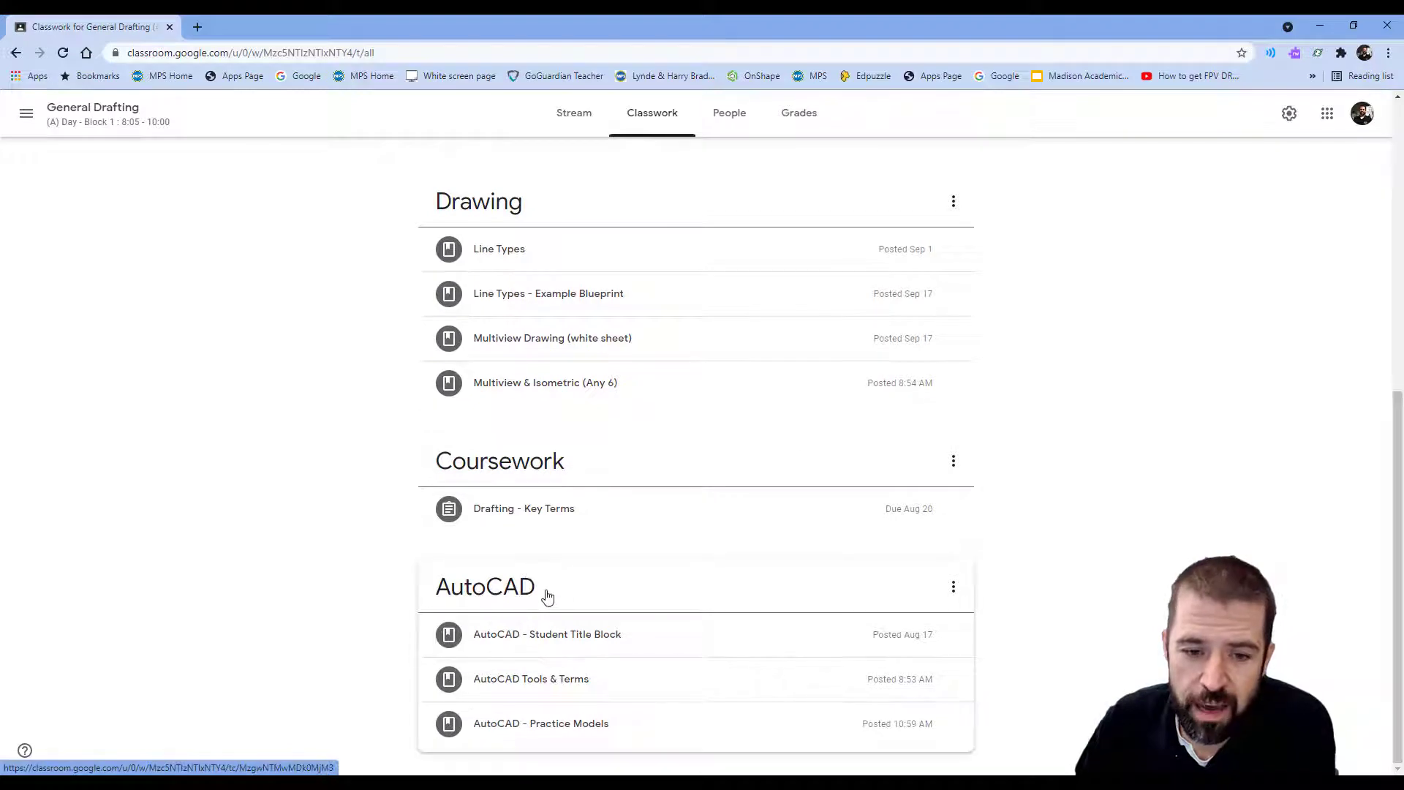
# Download Student Title Block.dwg from the AutoCAD - Student Title Block material and open it in AutoCAD.
pyautogui.click(539, 641)
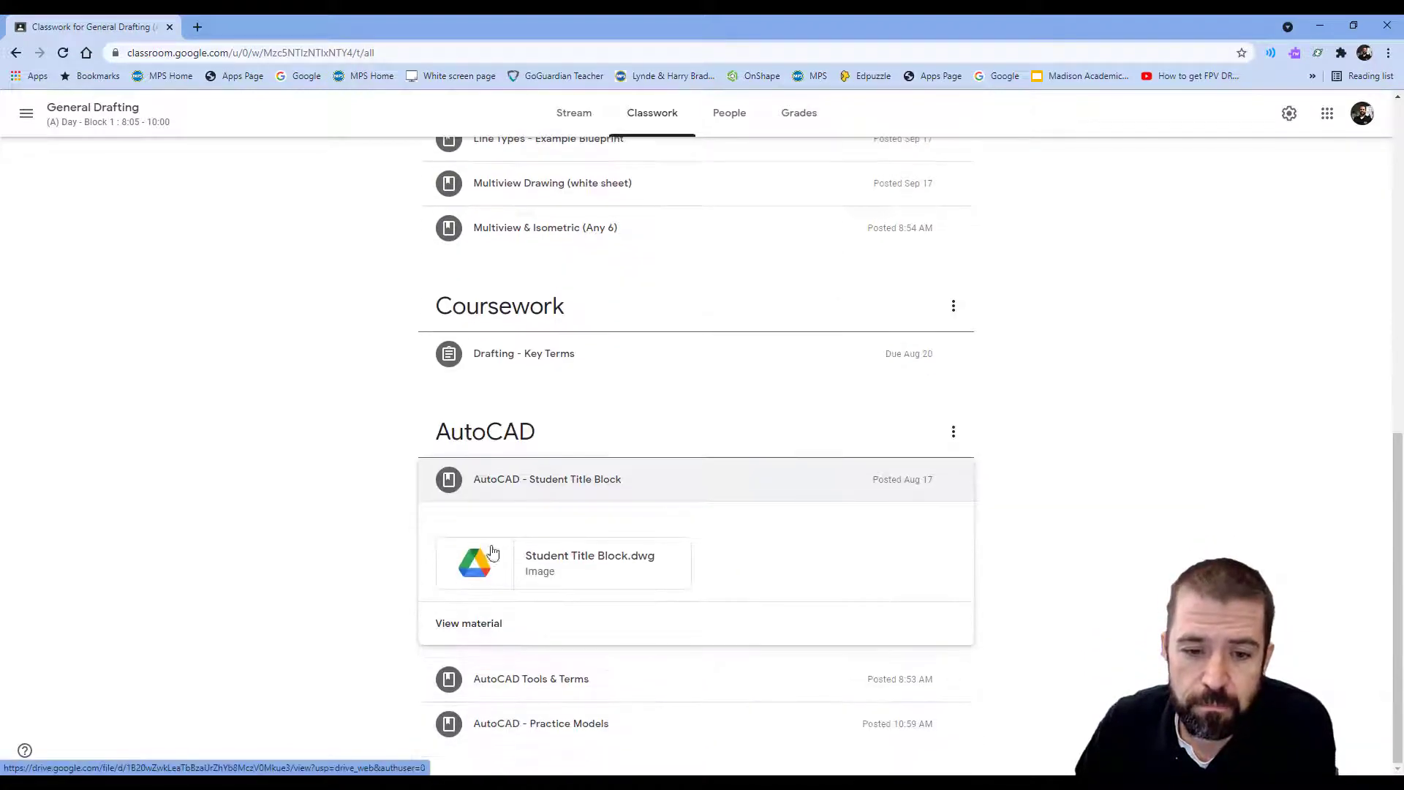
pyautogui.click(479, 571)
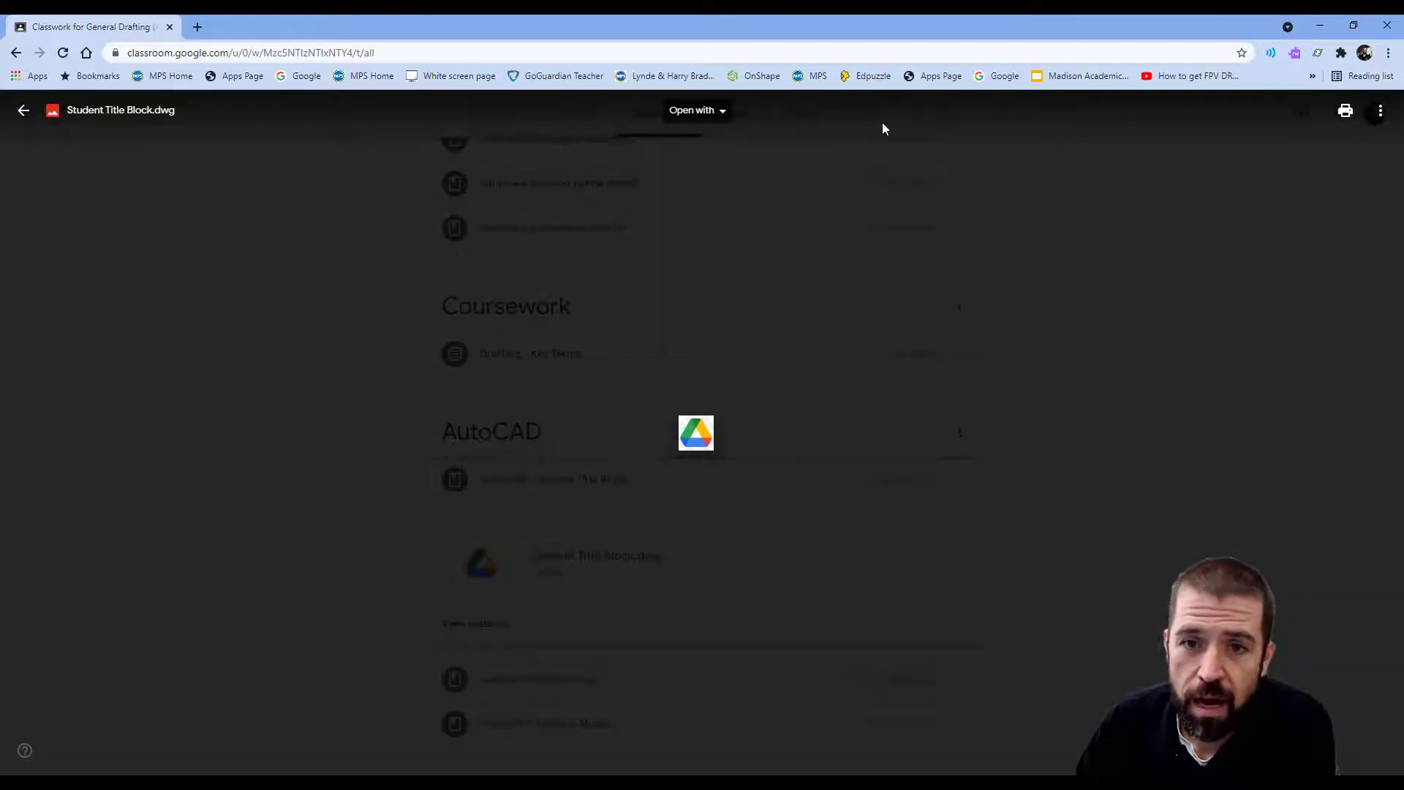
pyautogui.click(1381, 117)
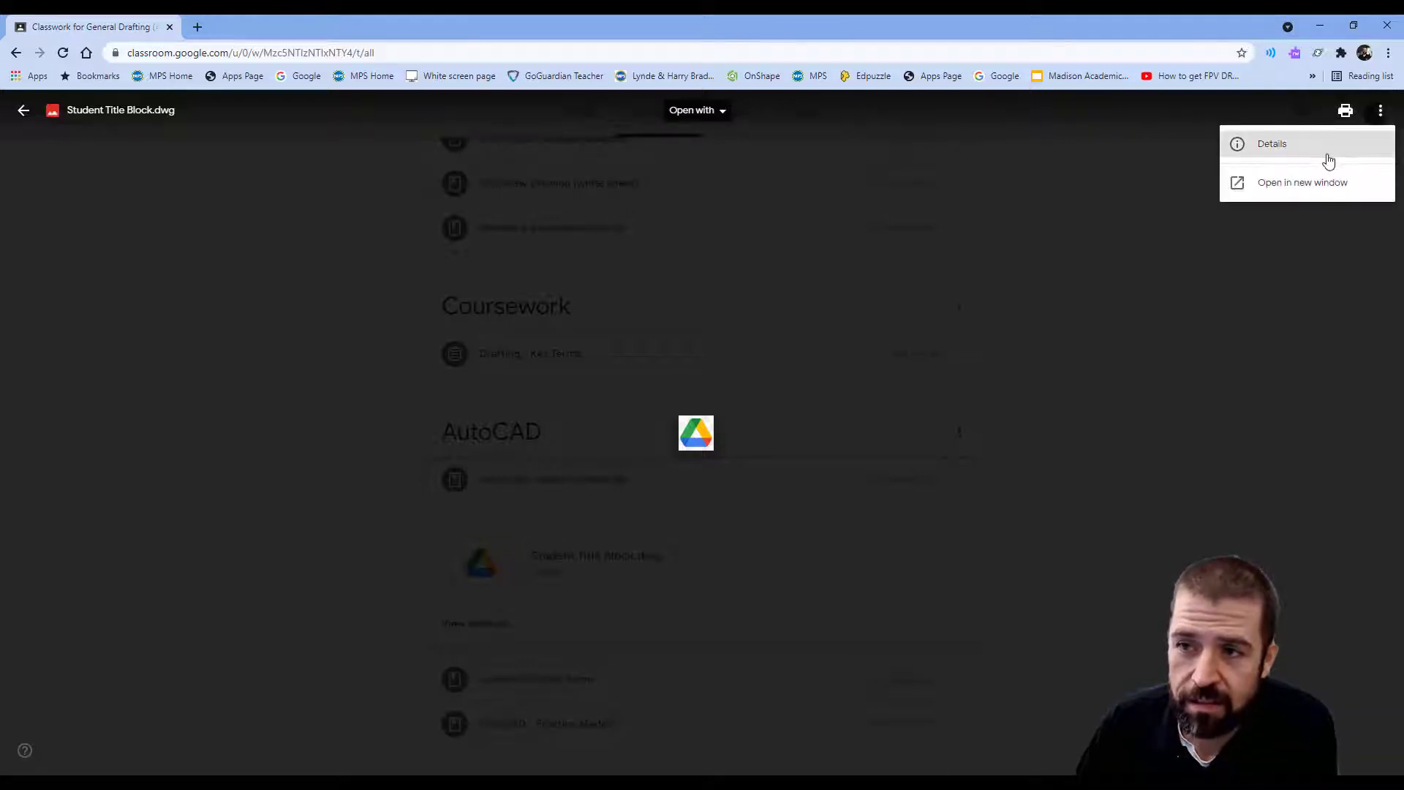
pyautogui.click(1293, 187)
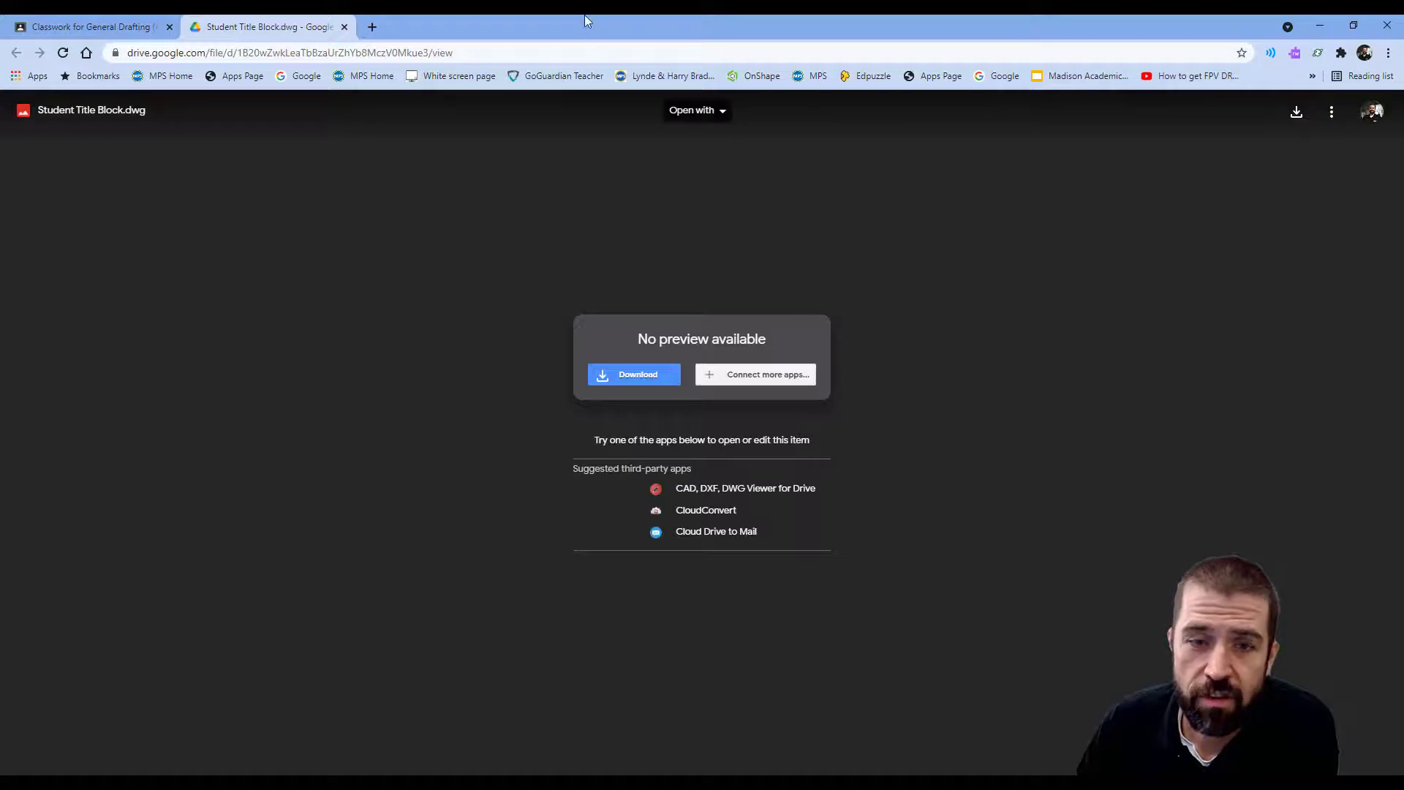
pyautogui.click(637, 376)
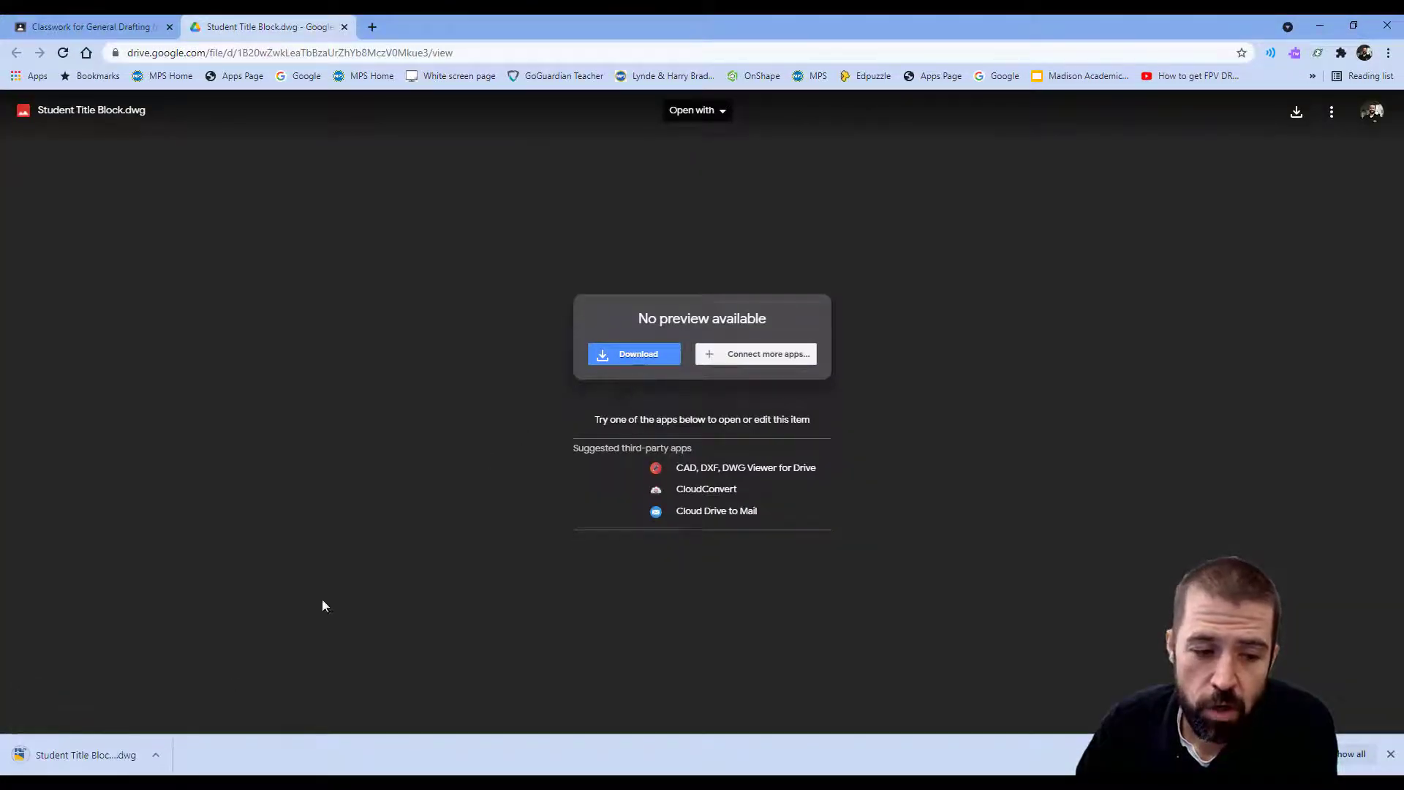
pyautogui.click(85, 756)
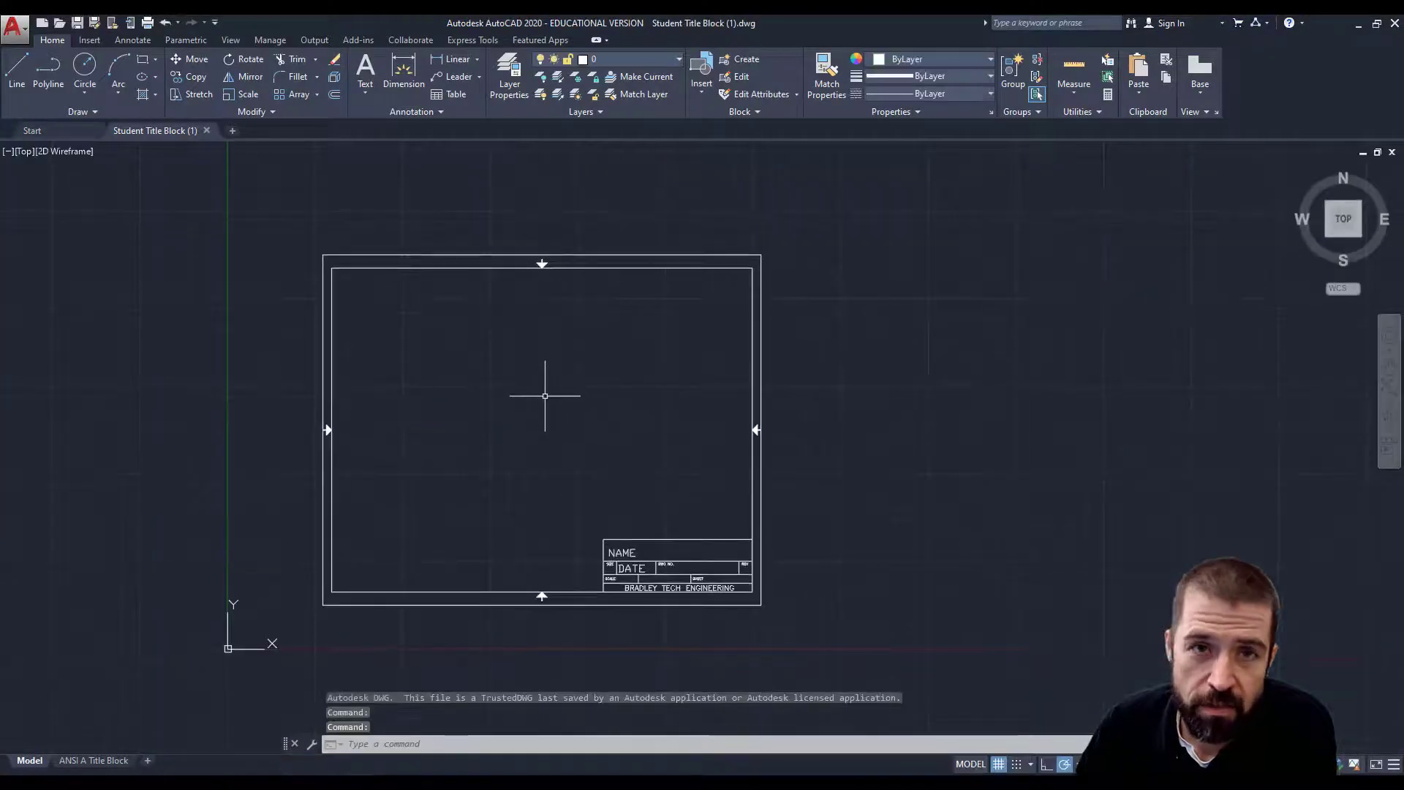
pyautogui.moveTo(549, 398); pyautogui.dragTo(633, 360, button='middle')
pyautogui.scroll(2, 598, 376)
pyautogui.scroll(-2, 633, 361)
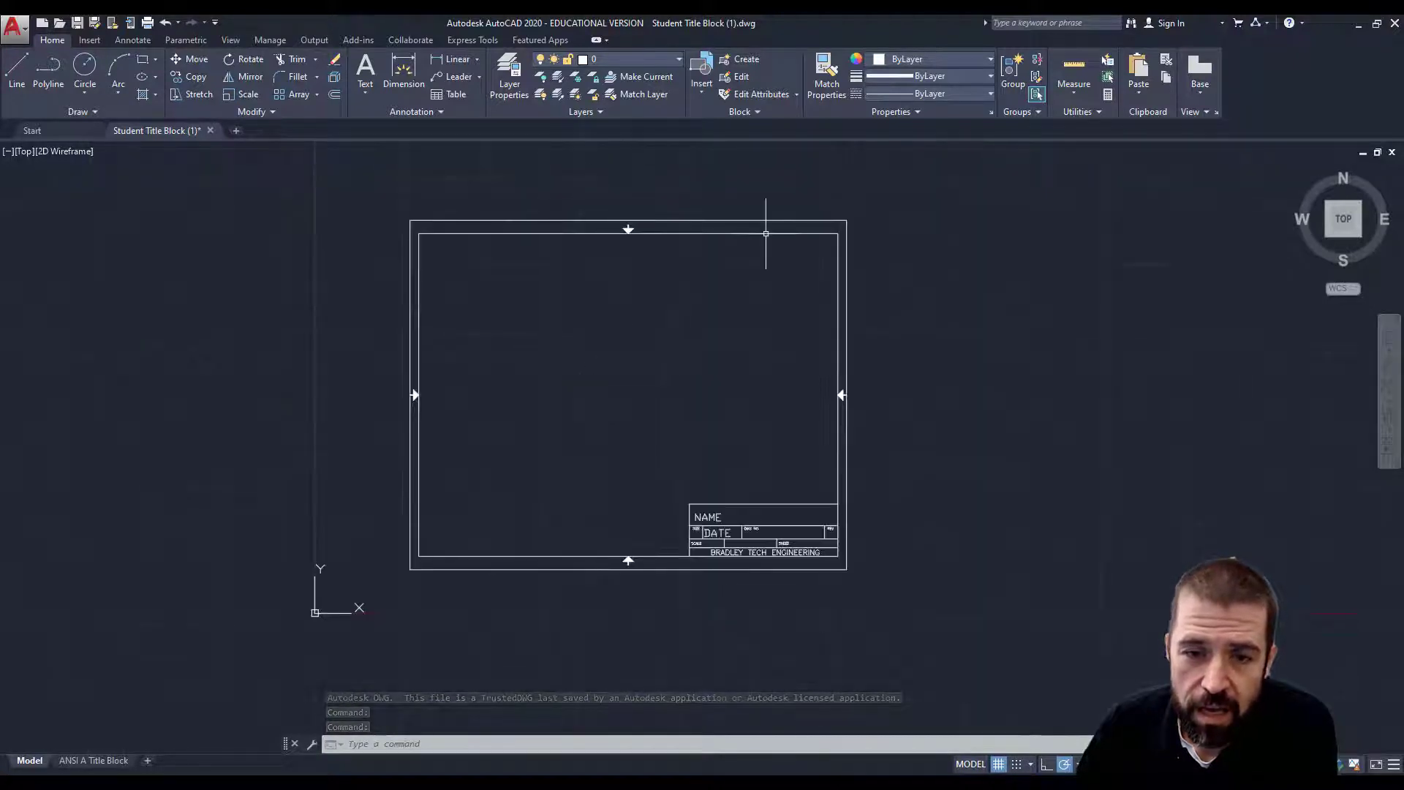
pyautogui.click(677, 61)
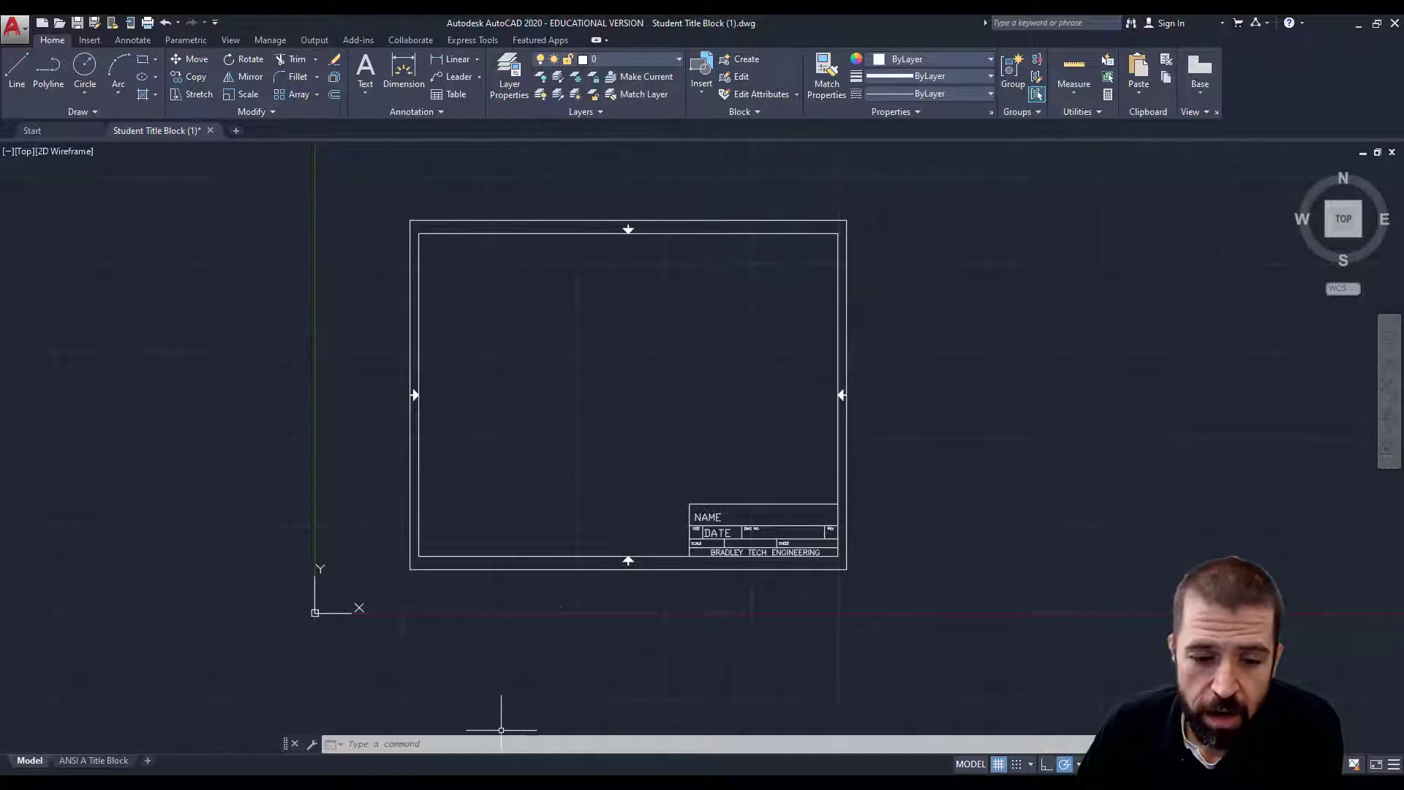
# Return to the classwork in the browser, close the title block file, and view Practice draw-Model.pdf from AutoCAD - Practice Models.
pyautogui.click(434, 728)
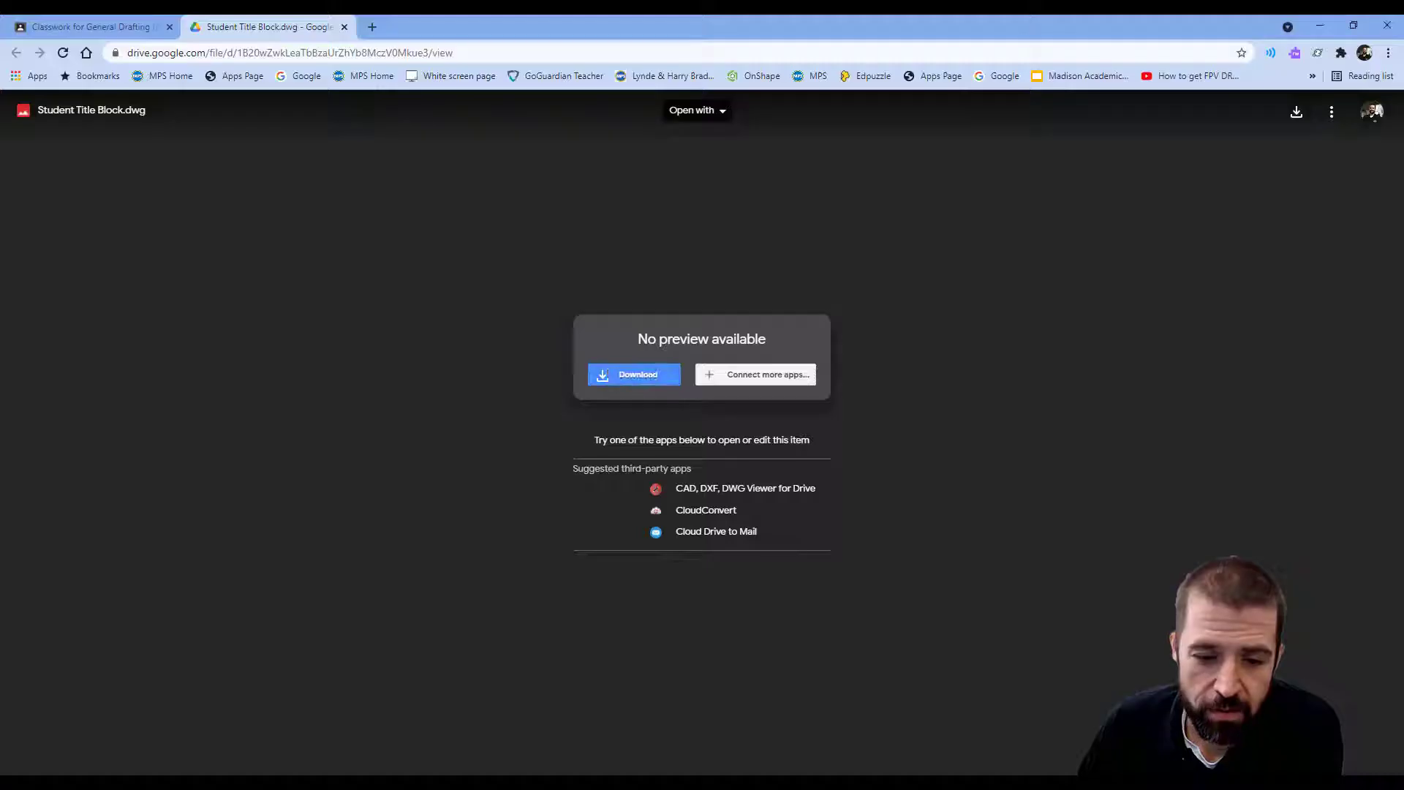
pyautogui.click(345, 27)
pyautogui.click(24, 110)
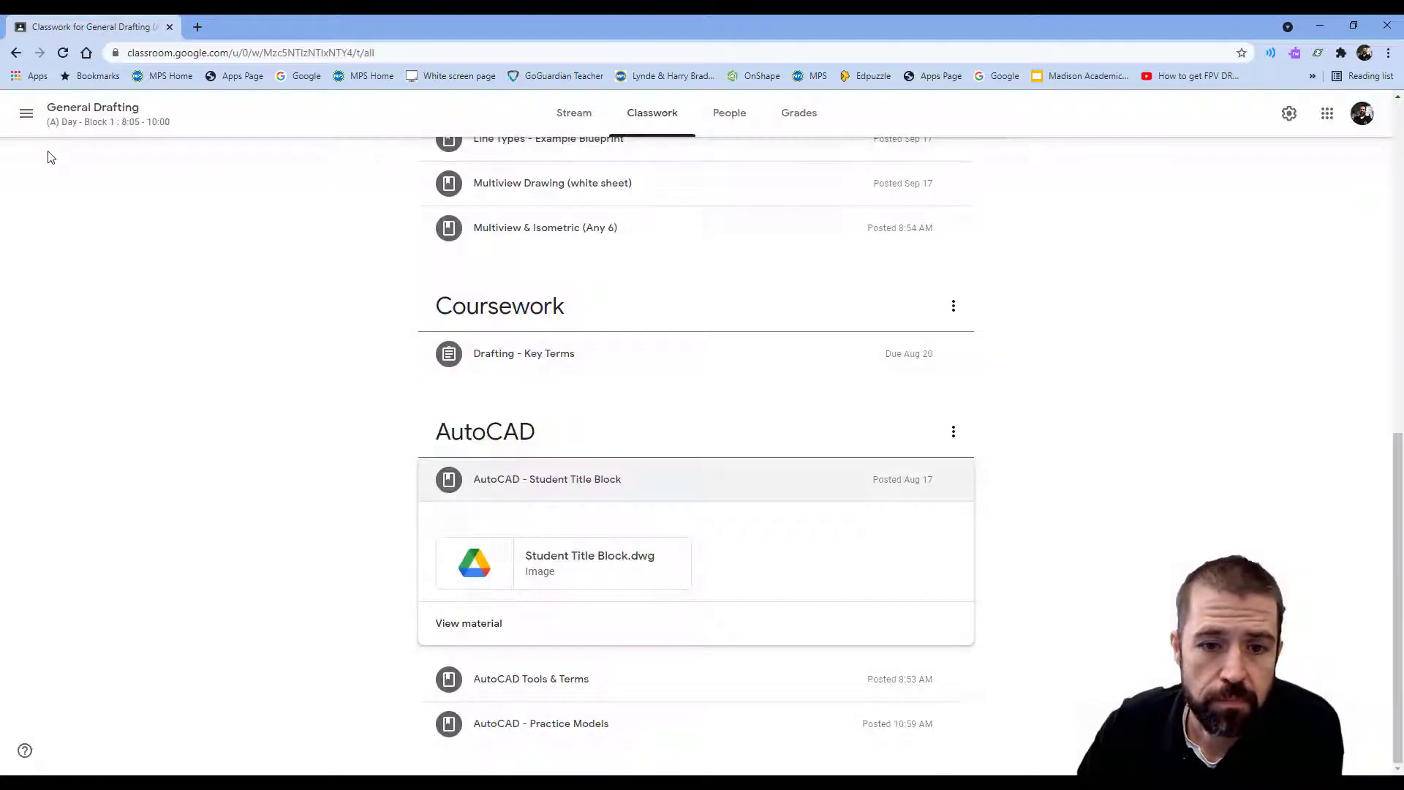
pyautogui.click(673, 489)
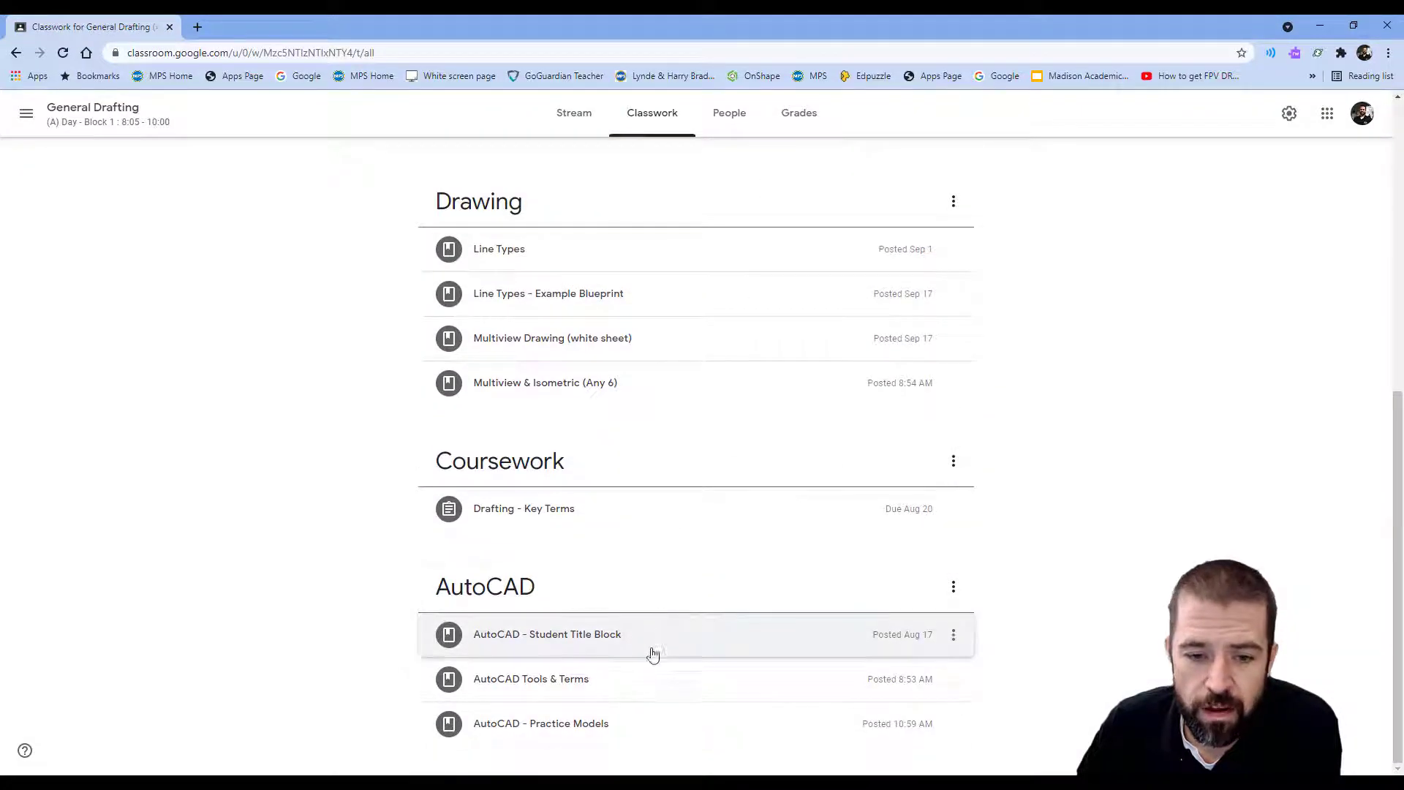
pyautogui.click(607, 732)
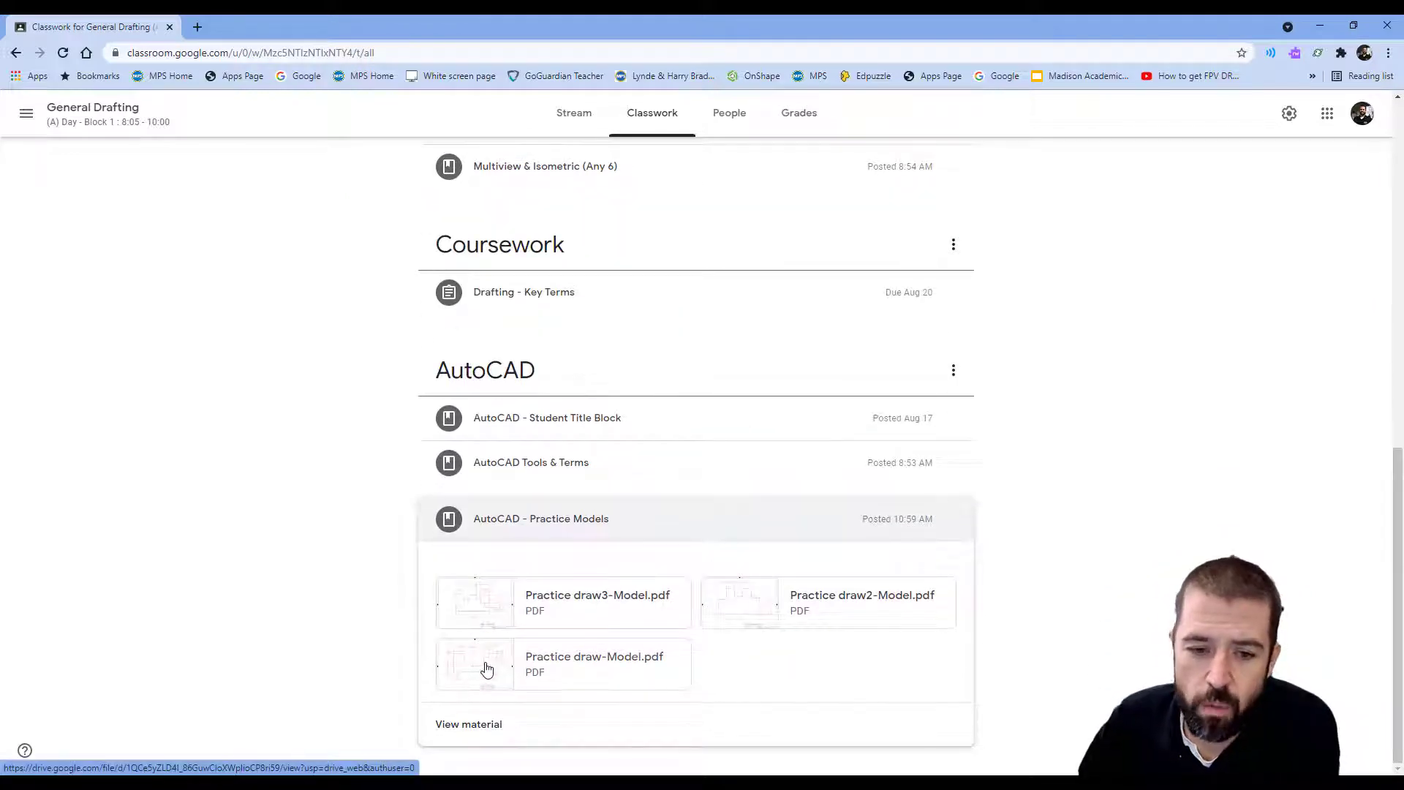
pyautogui.click(486, 668)
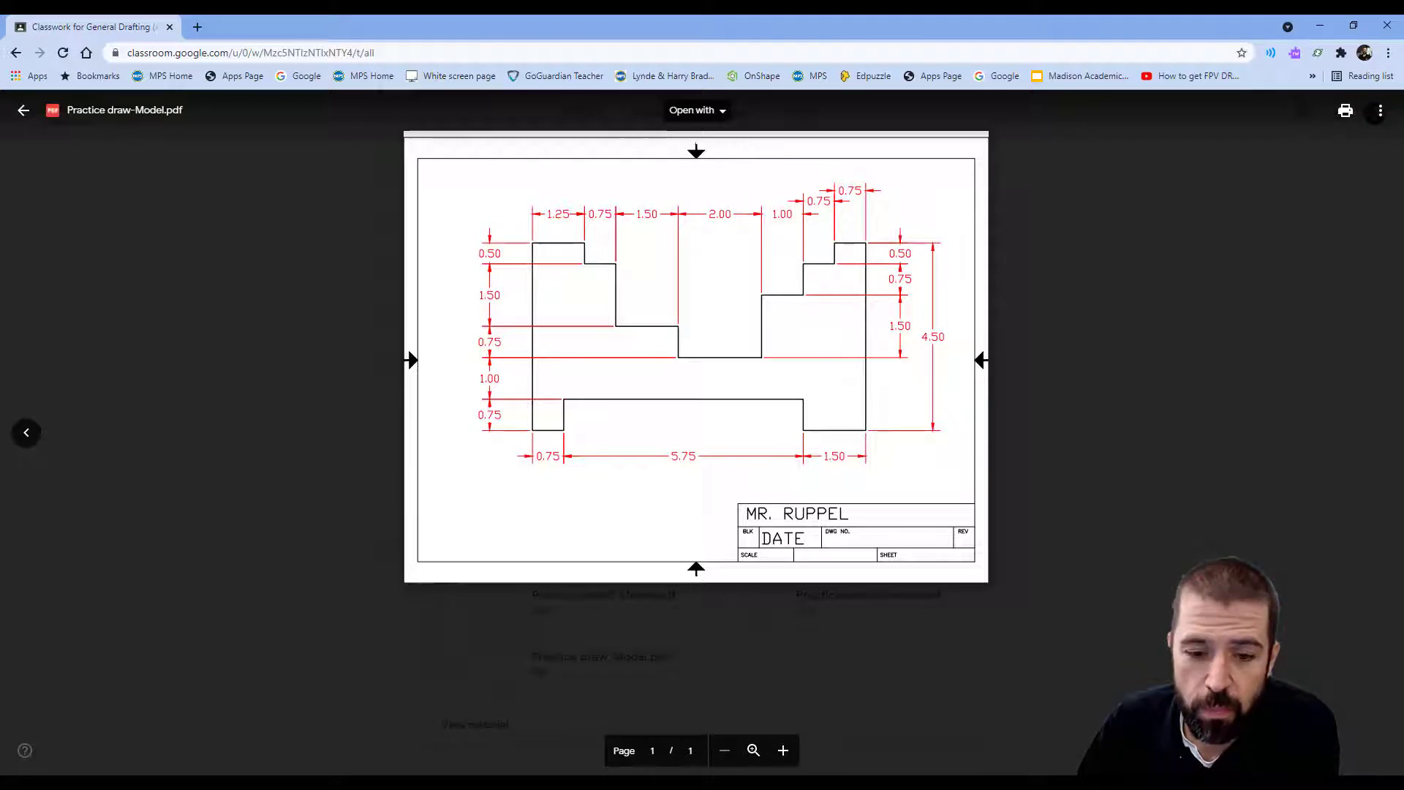
# Switch to AutoCAD and draw a 3-unit vertical line inside the border, continued by a 0.5-unit horizontal line to the right.
pyautogui.click(557, 785)
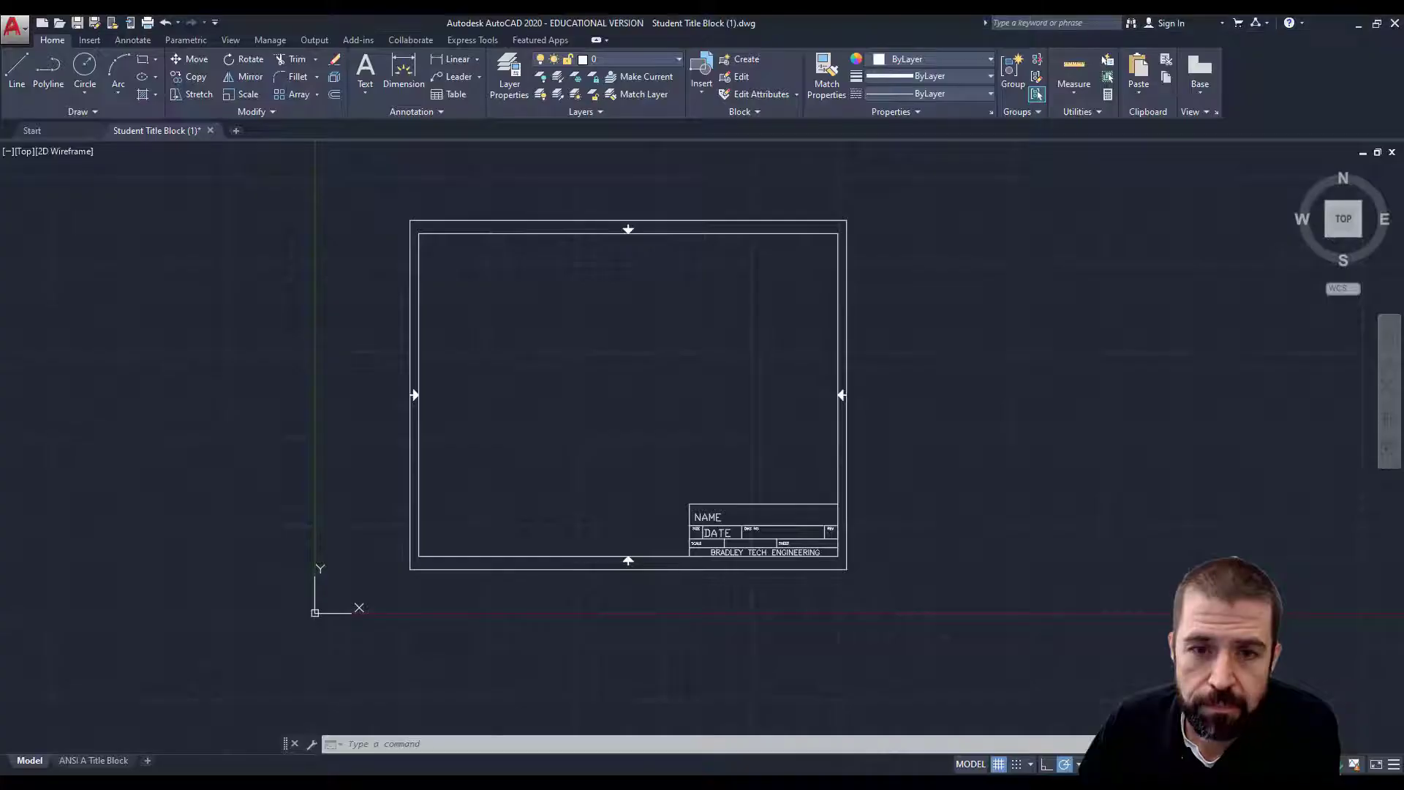
pyautogui.click(16, 67)
pyautogui.click(508, 439)
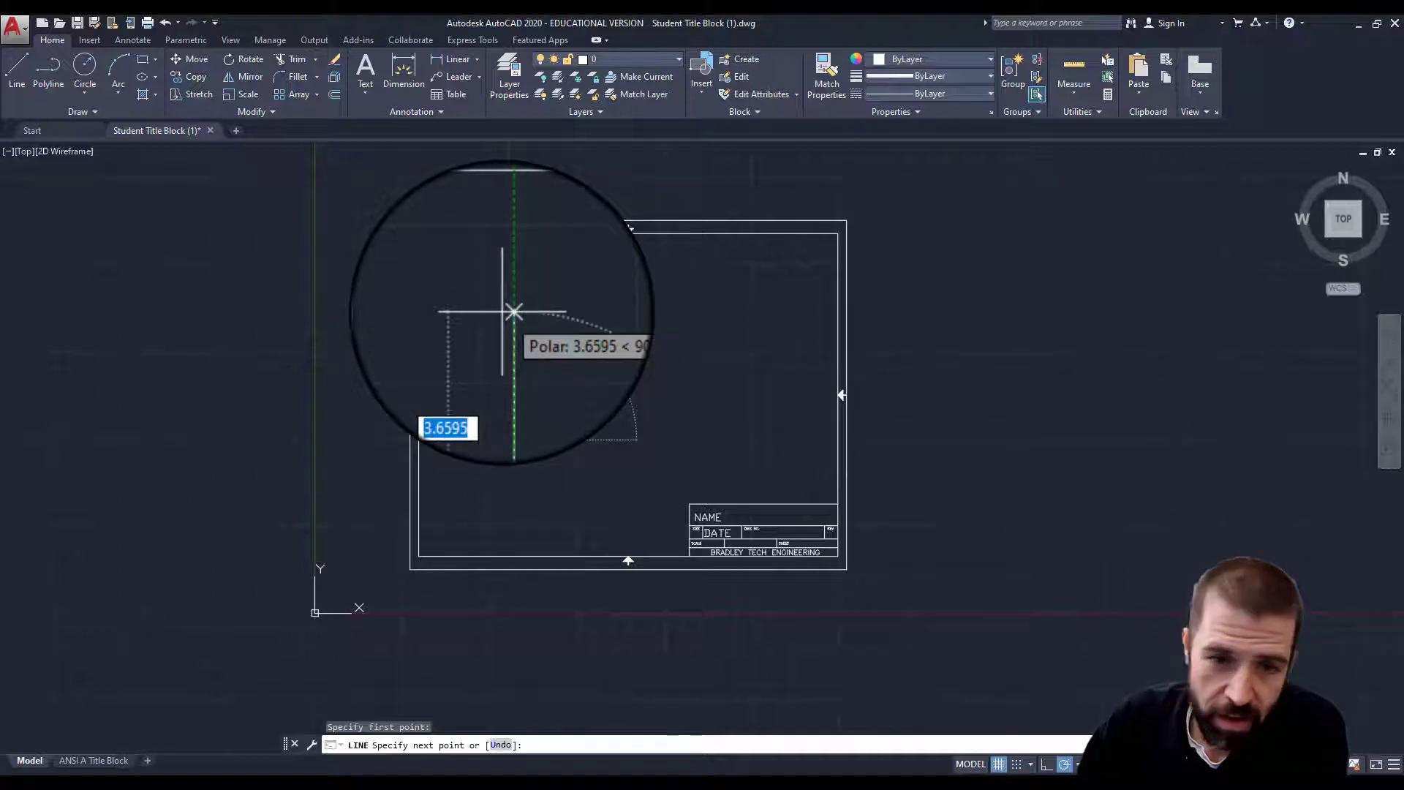
pyautogui.write('3')
pyautogui.press('Return')
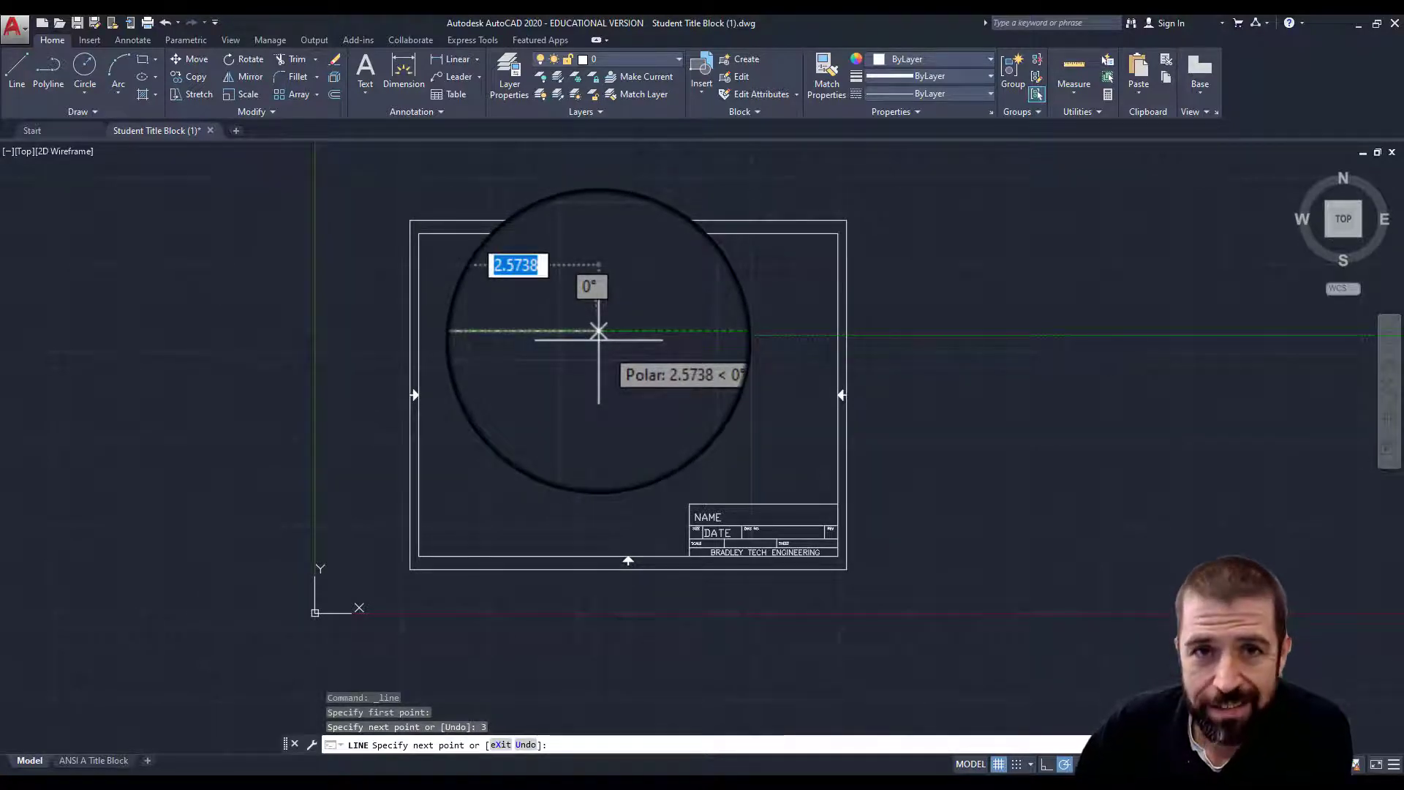
pyautogui.write('.5')
pyautogui.press('Return')
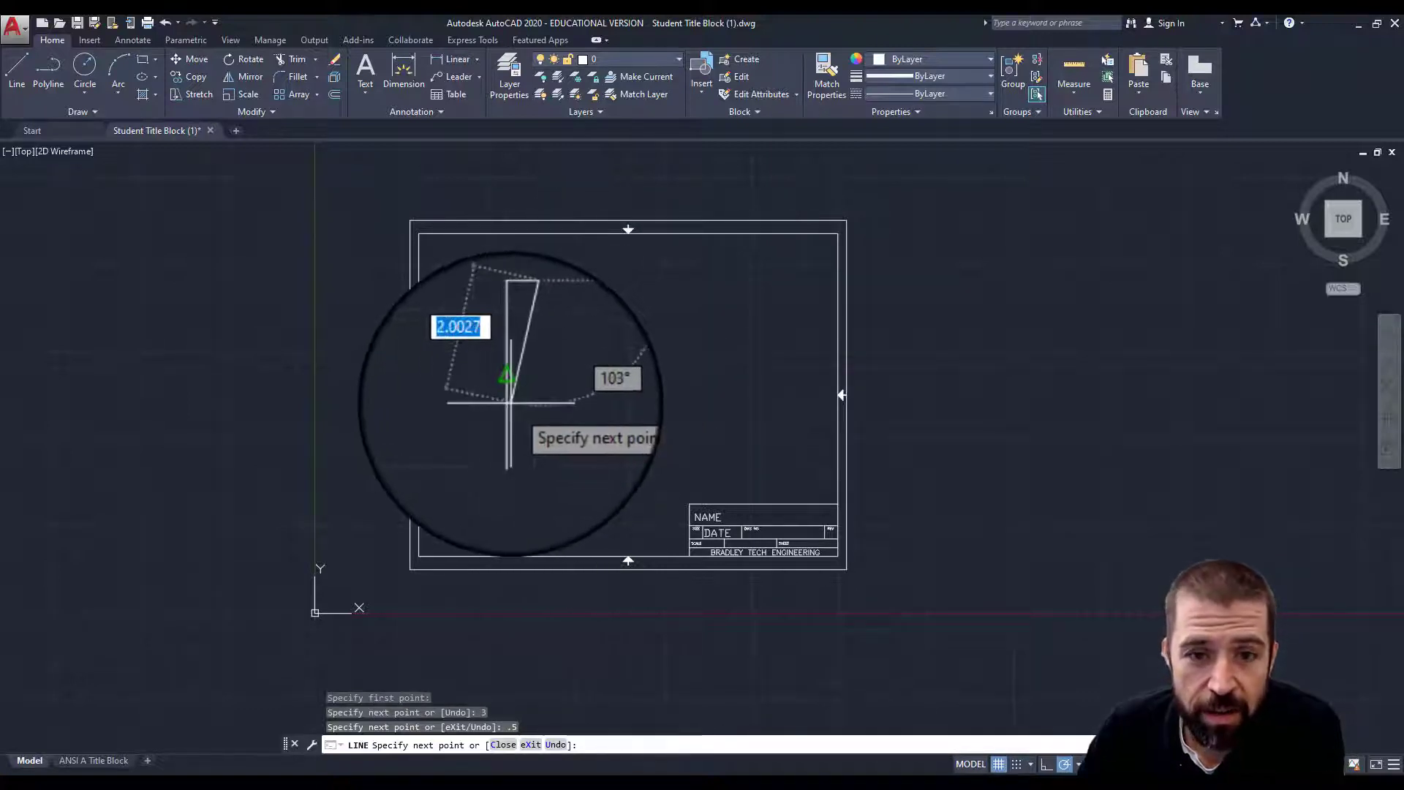
# Continue the line chain with freehand straight and sloping segments looping around the first lines, and end the Line command.
pyautogui.click(526, 373)
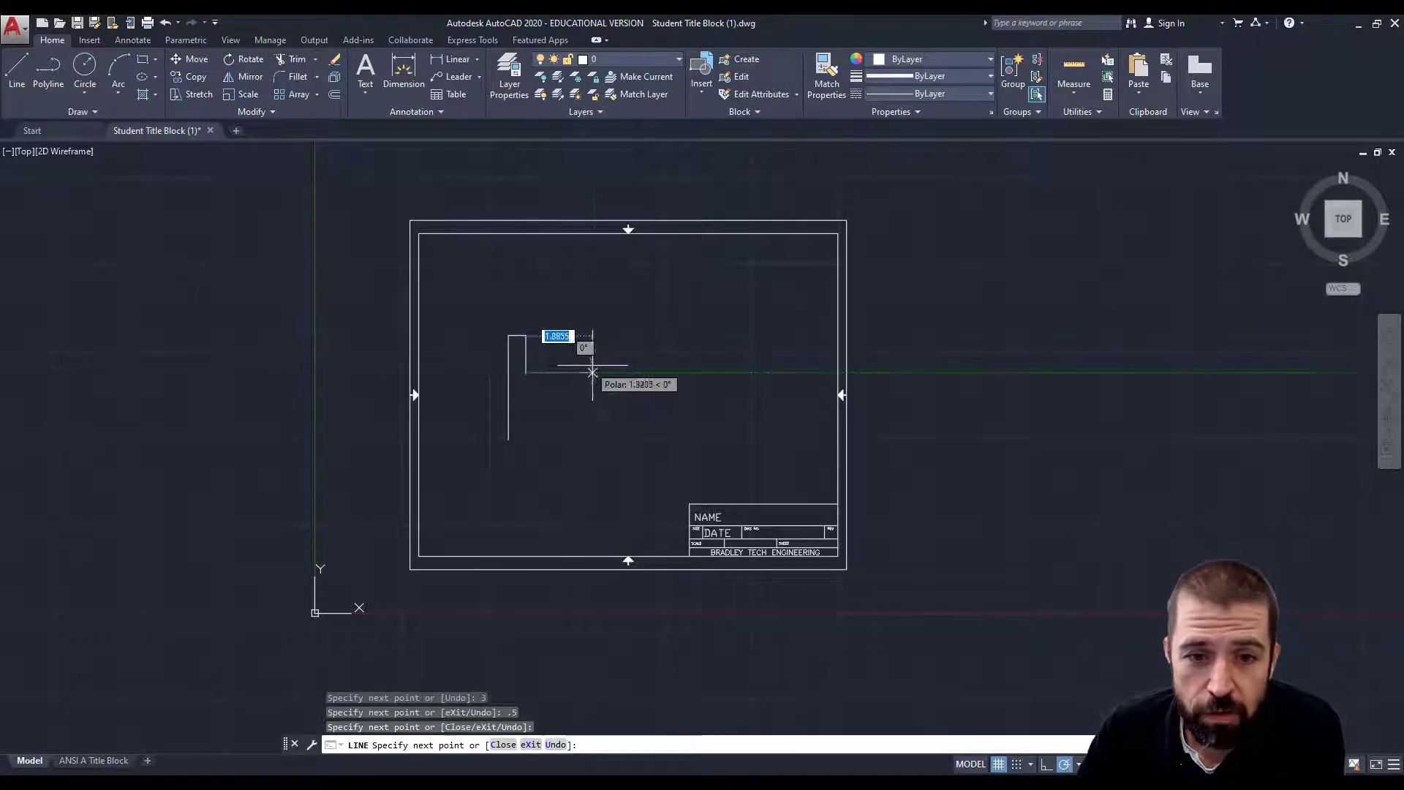
pyautogui.click(594, 373)
pyautogui.click(577, 295)
pyautogui.click(529, 284)
pyautogui.click(477, 284)
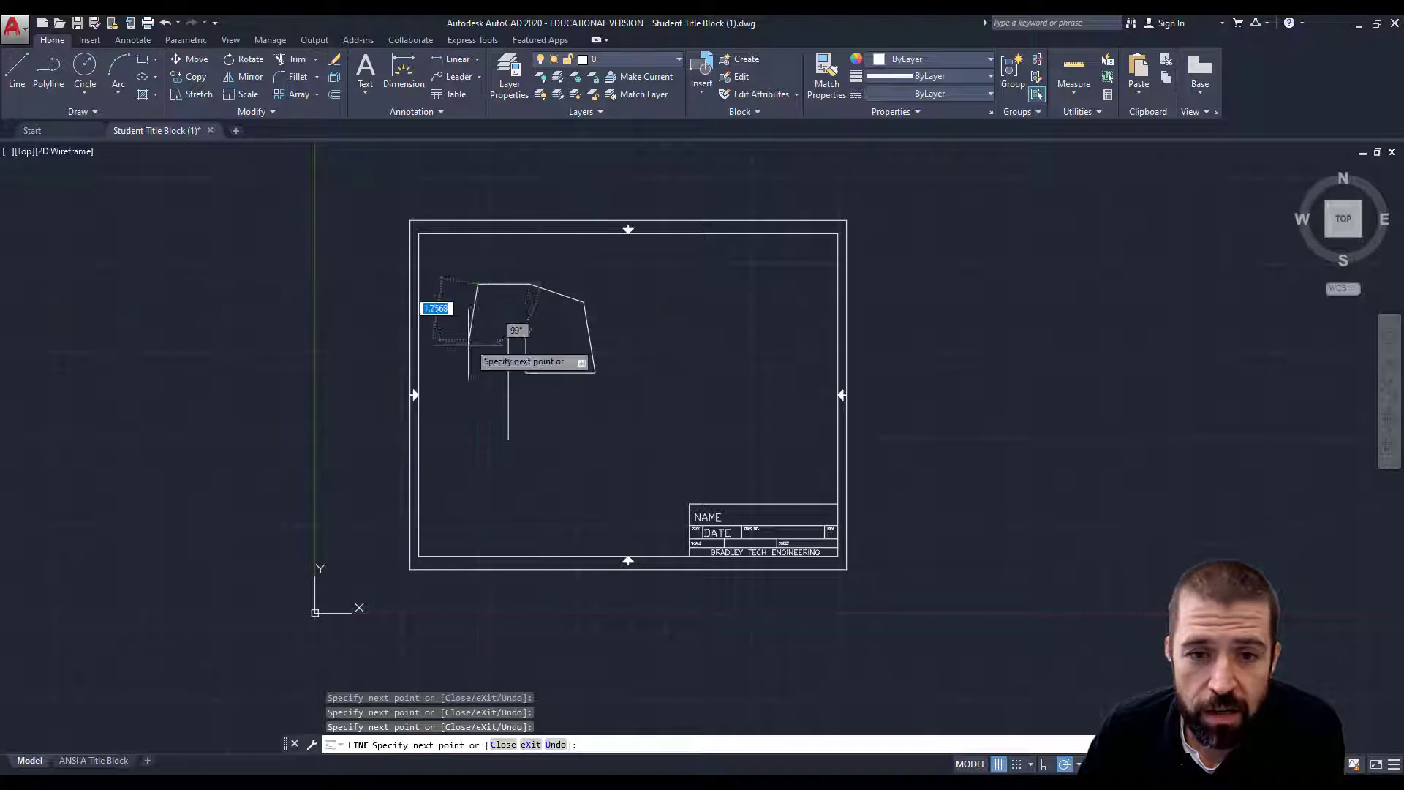
pyautogui.click(468, 347)
pyautogui.click(468, 506)
pyautogui.click(552, 506)
pyautogui.click(567, 443)
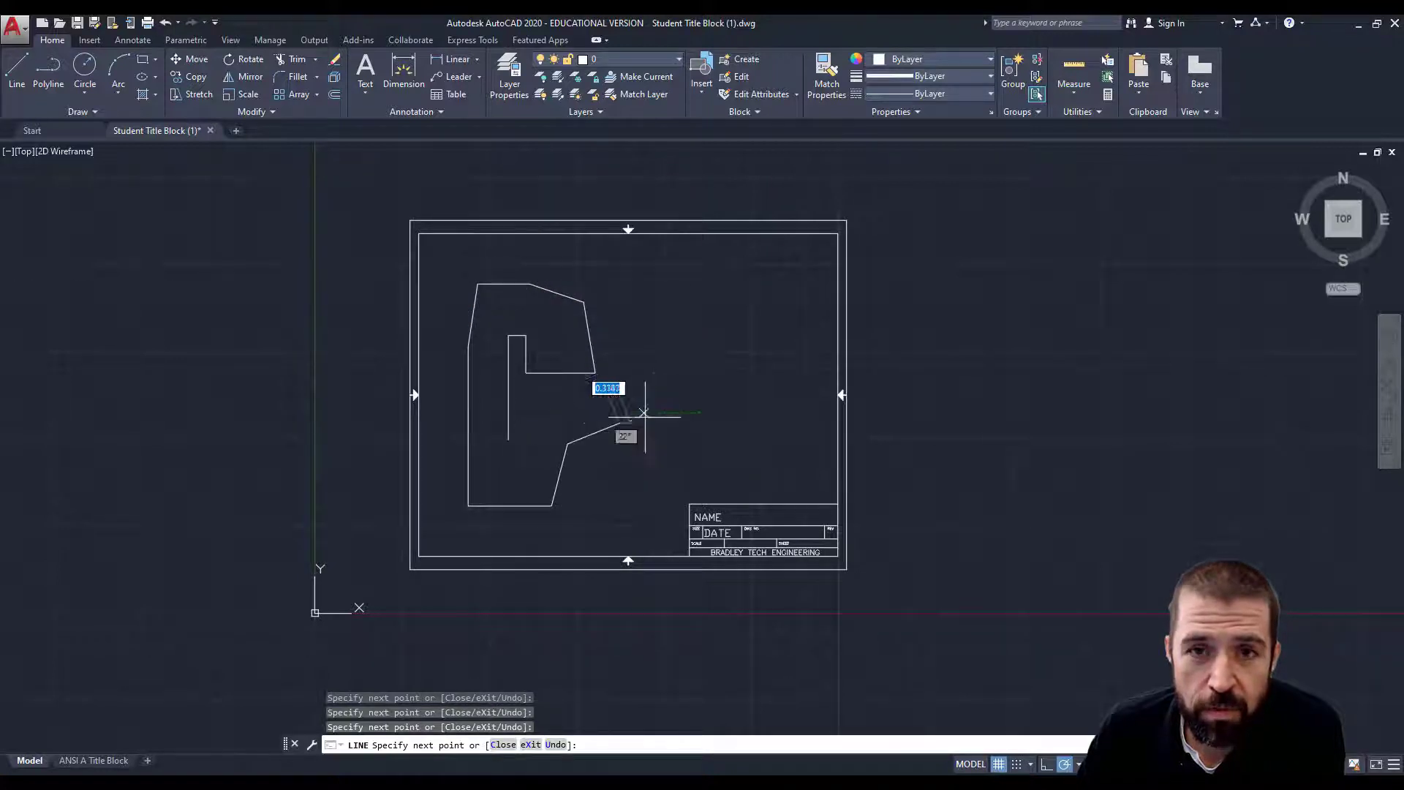
pyautogui.click(655, 409)
pyautogui.rightClick(707, 407)
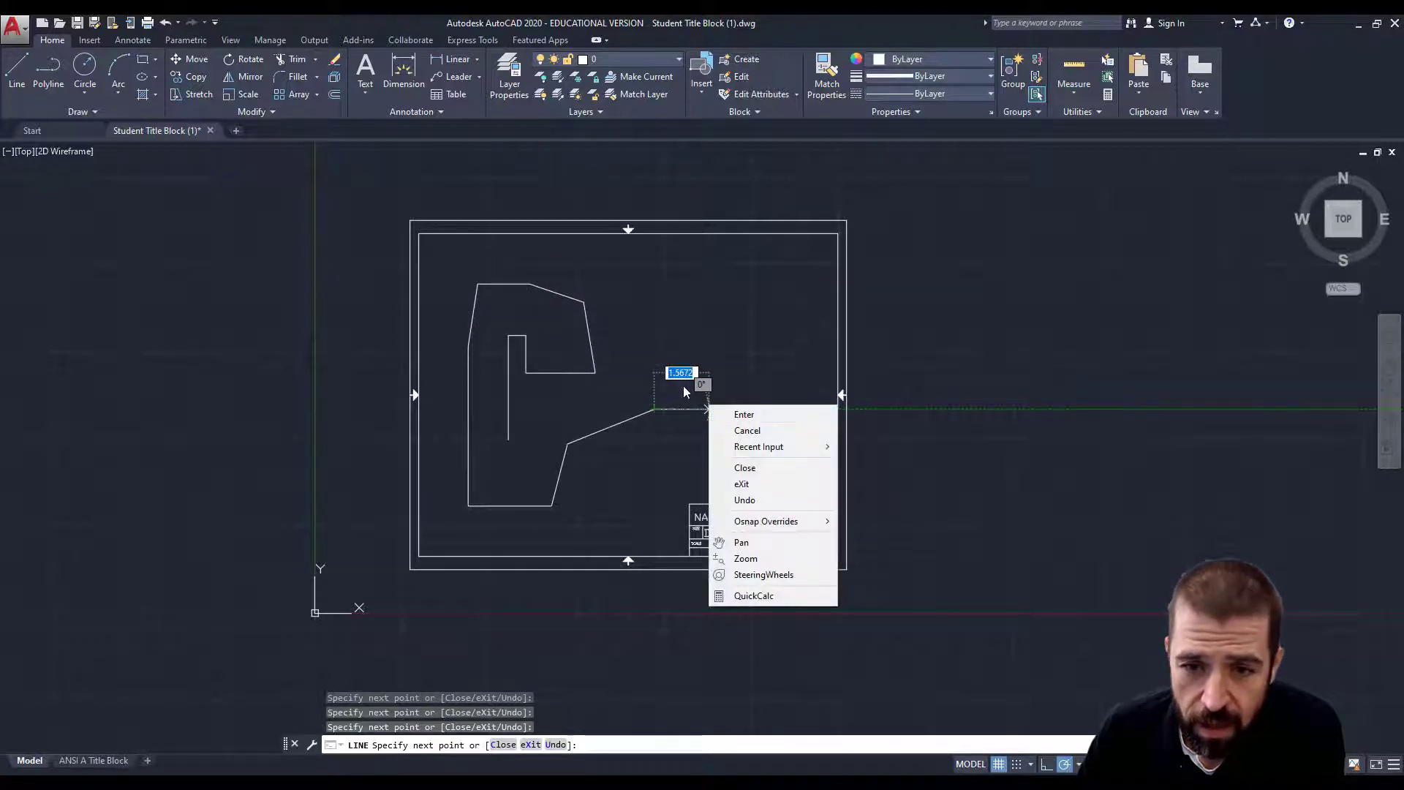
pyautogui.click(636, 416)
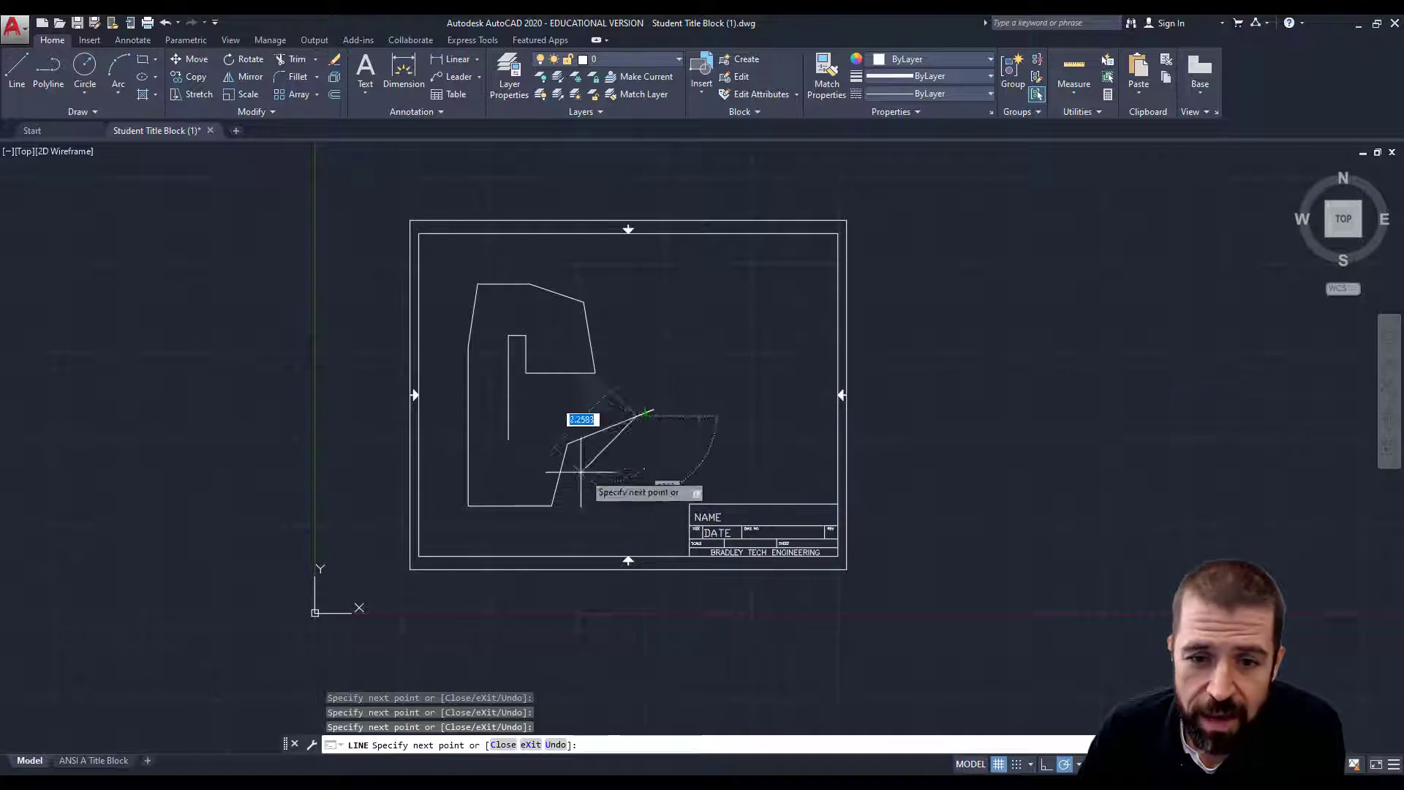
pyautogui.rightClick(642, 315)
pyautogui.click(669, 314)
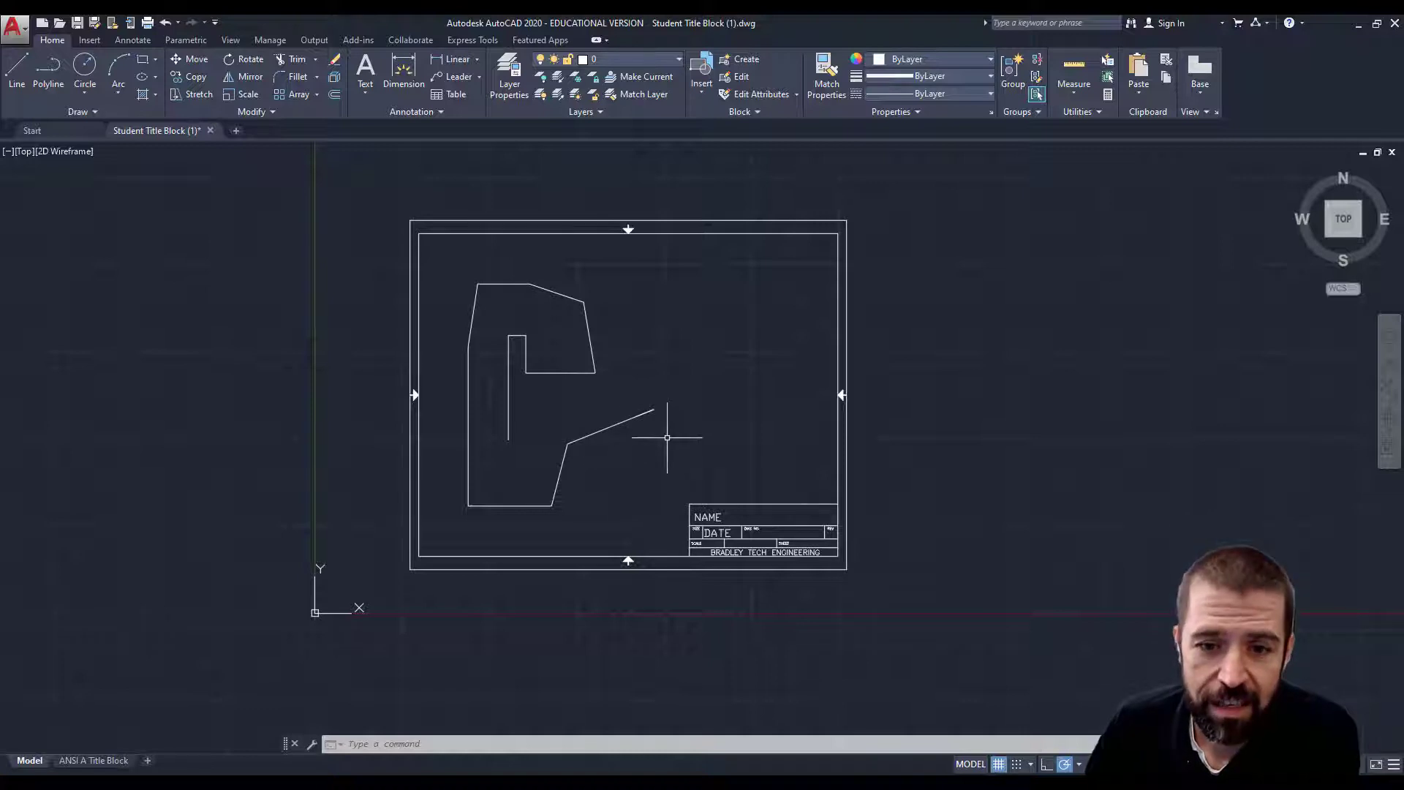
# Erase the sloping segments at the chain's open lower-right end one at a time, back to the bottom horizontal line.
pyautogui.click(645, 412)
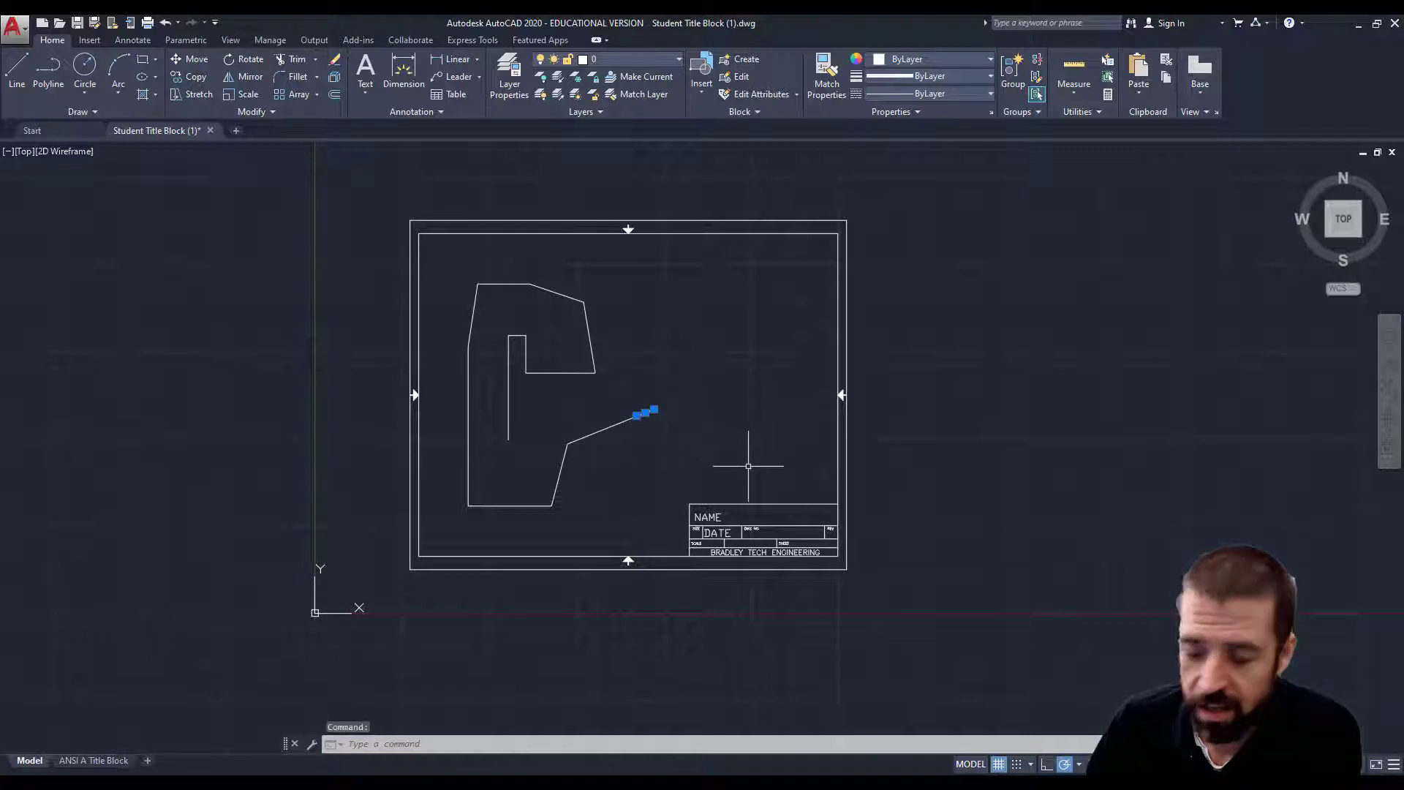
pyautogui.press('Delete')
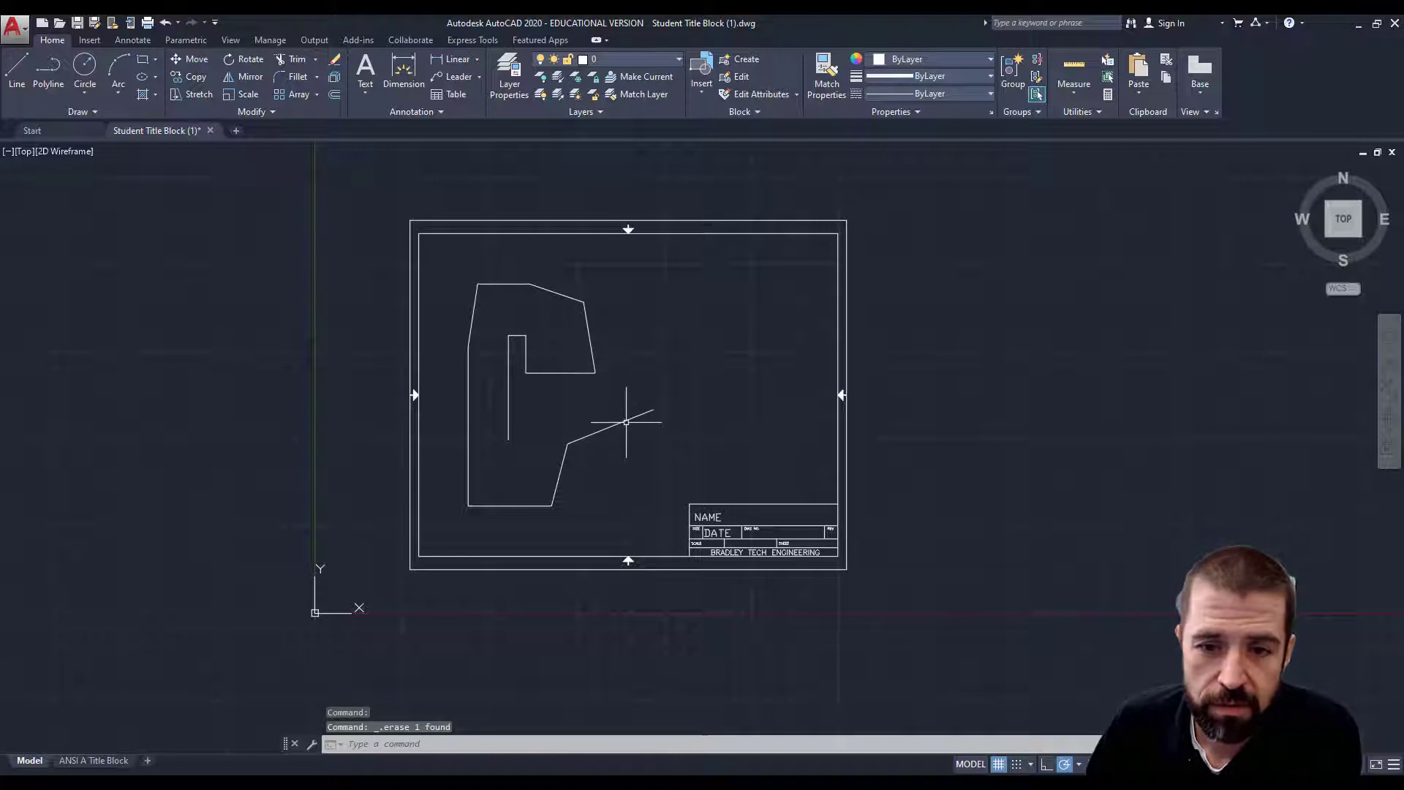
pyautogui.click(625, 420)
pyautogui.press('Delete')
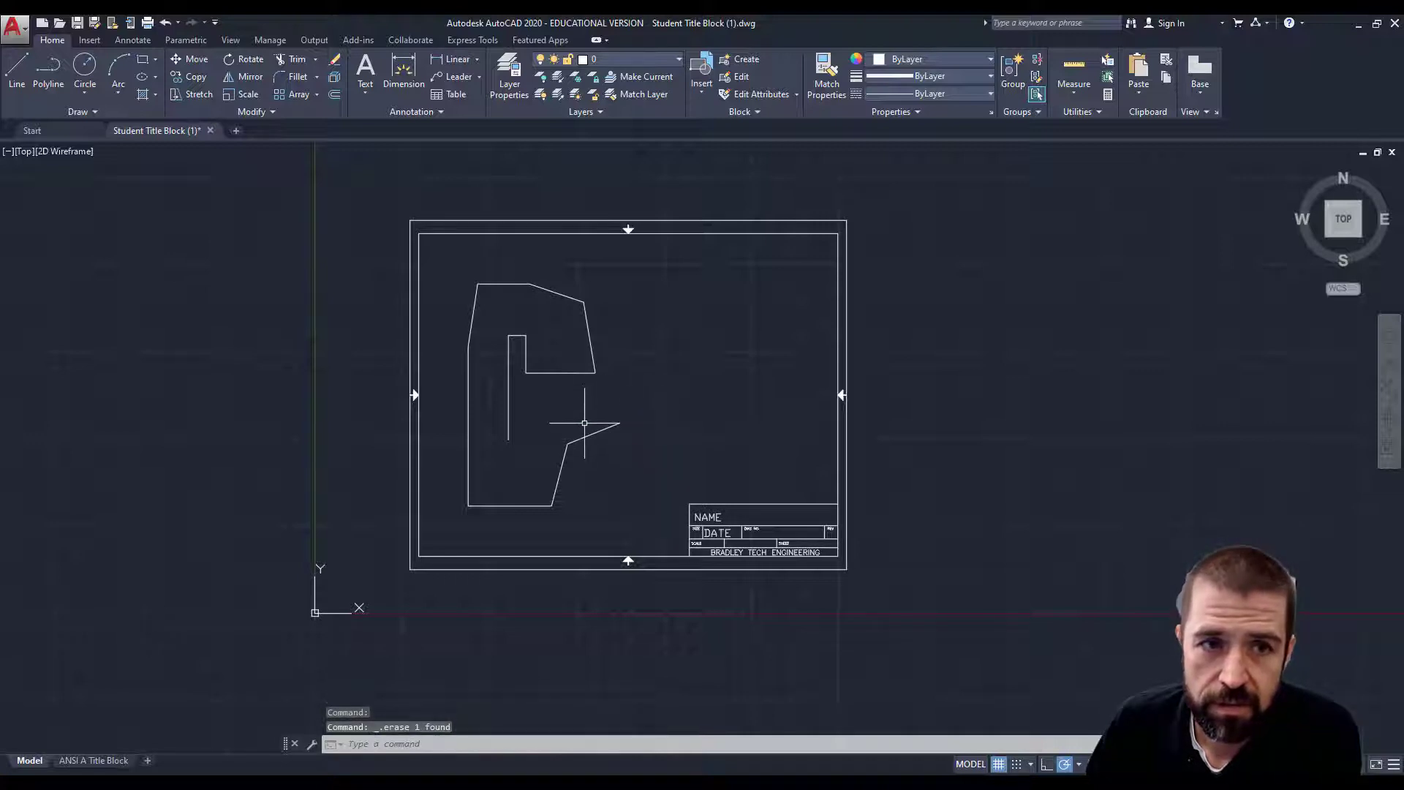
pyautogui.click(593, 432)
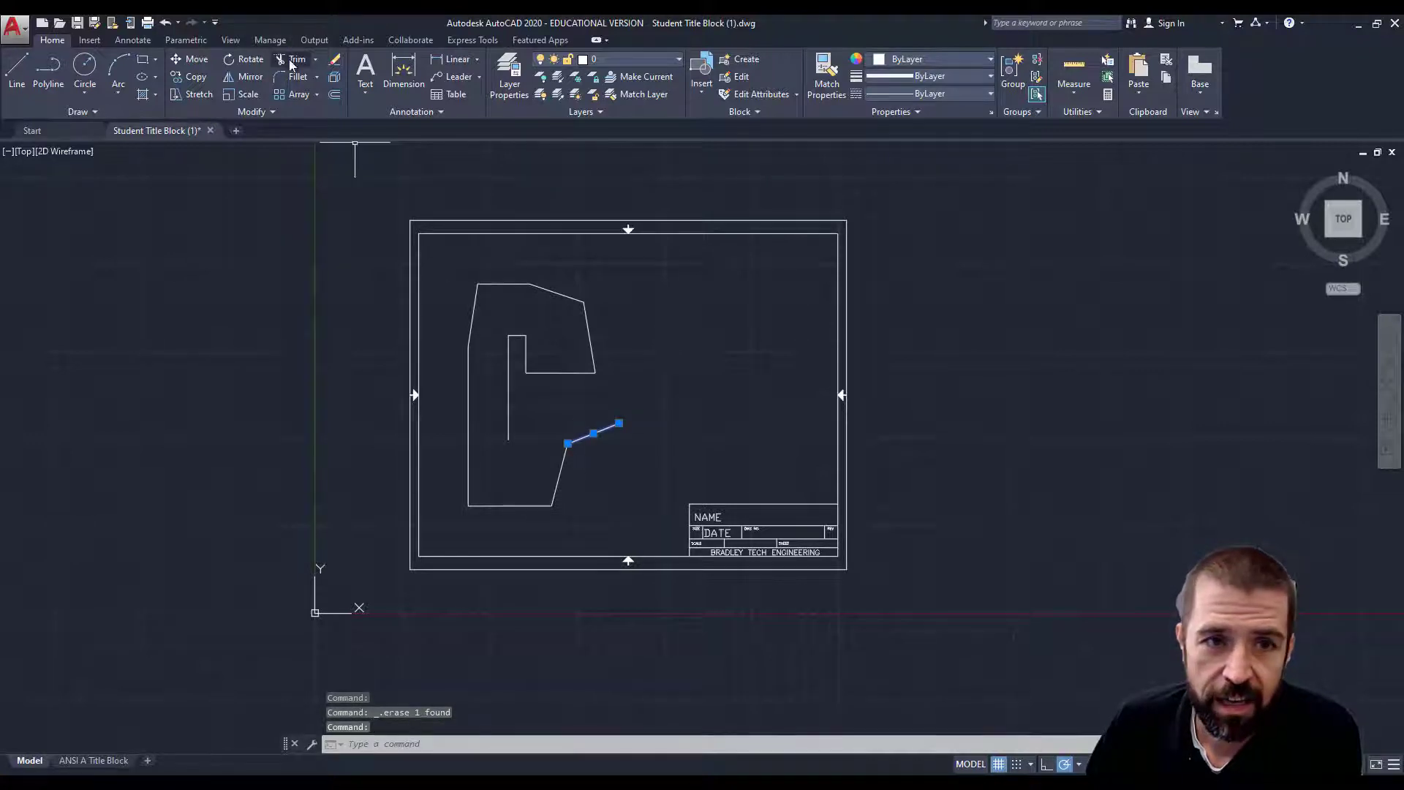
pyautogui.click(336, 63)
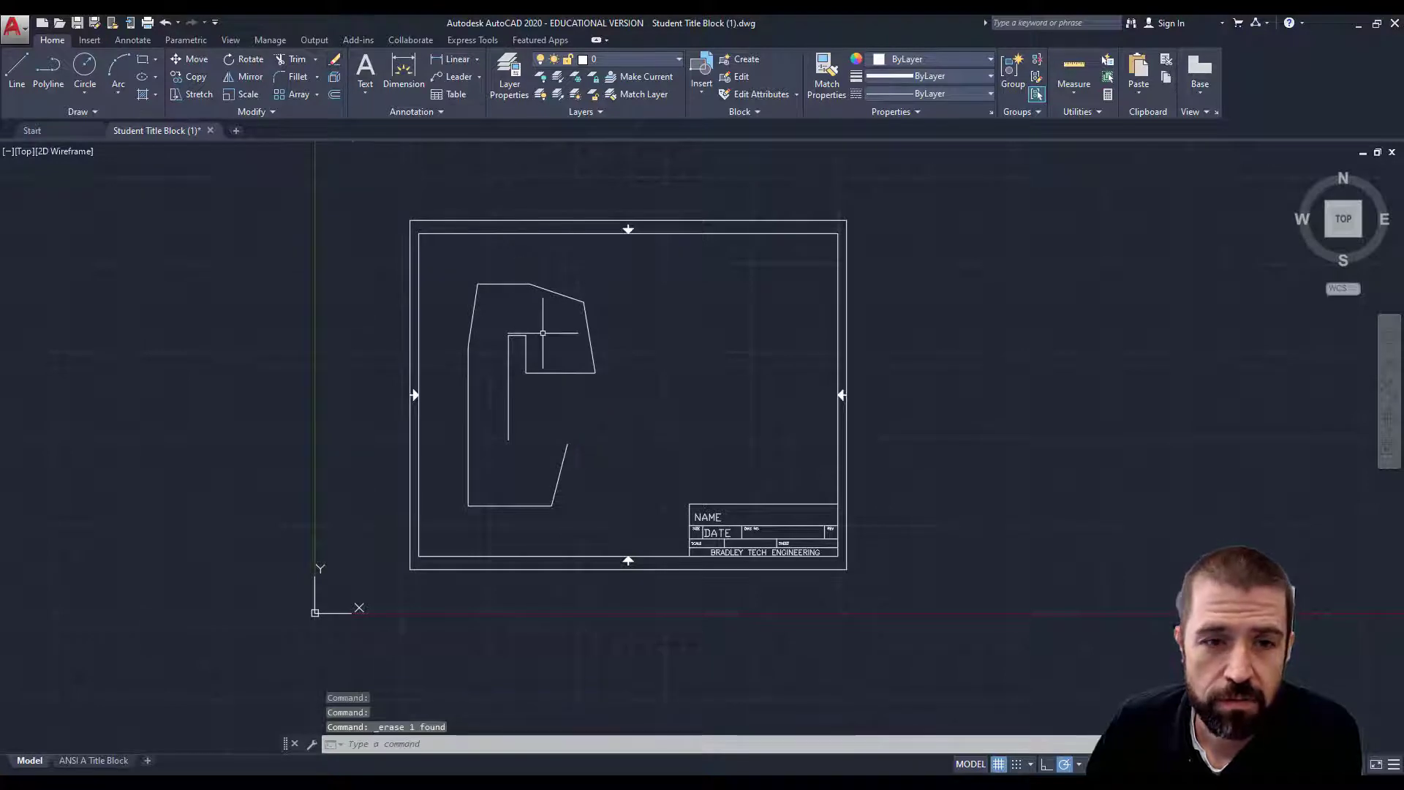
pyautogui.click(562, 469)
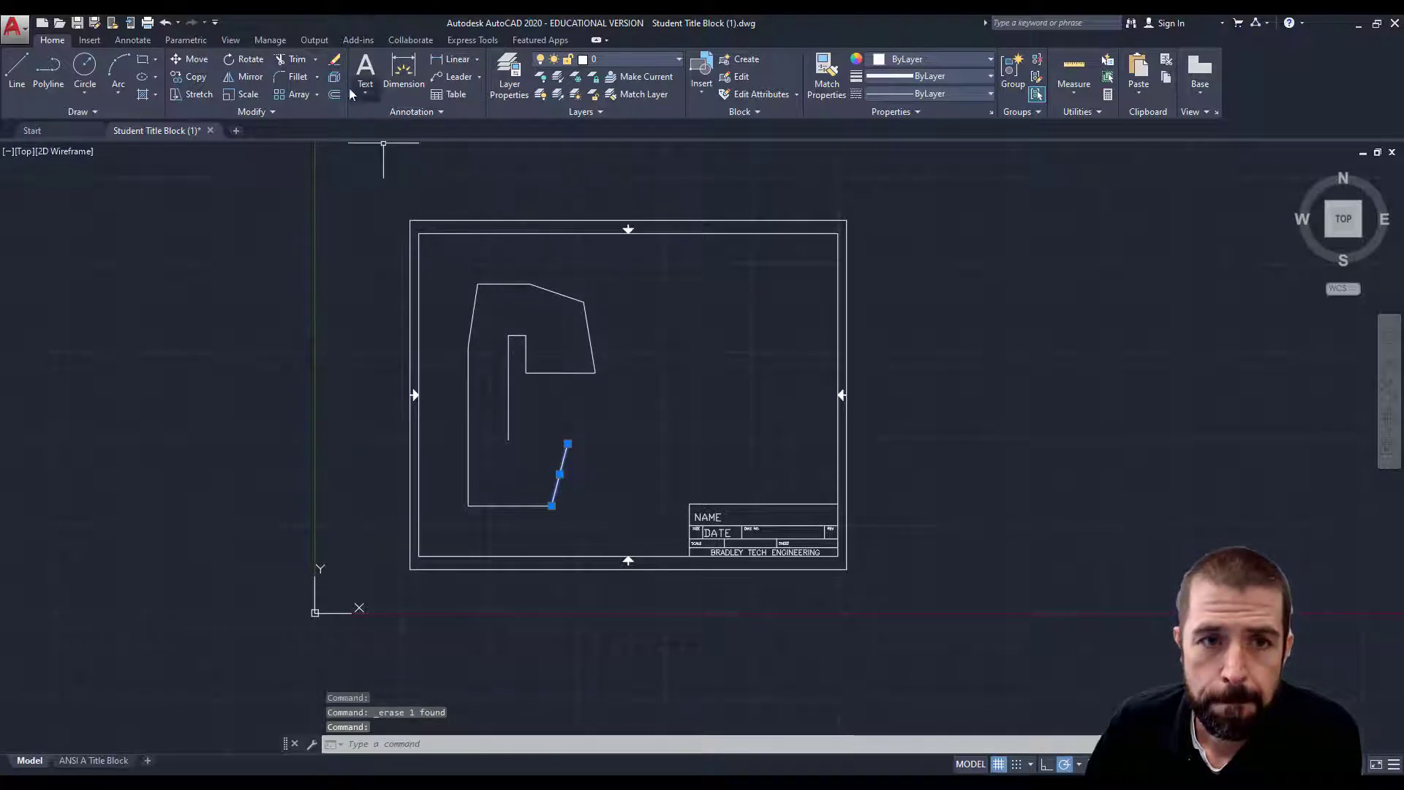
pyautogui.click(335, 62)
# Select all the remaining practice lines inside the border and erase them together.
pyautogui.moveTo(441, 249)
pyautogui.mouseDown()
pyautogui.moveTo(475, 336)
pyautogui.moveTo(527, 361)
pyautogui.moveTo(720, 316)
pyautogui.mouseUp()
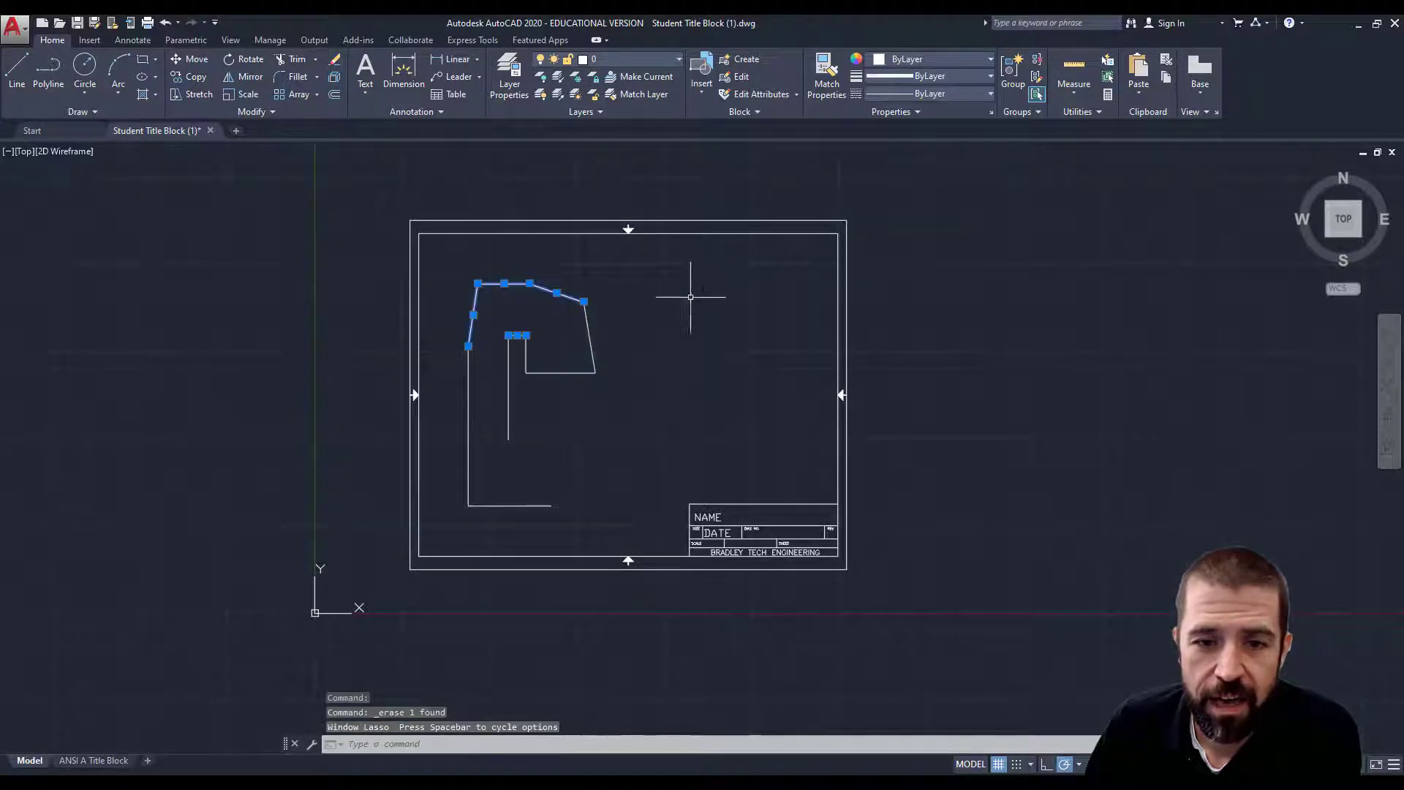
pyautogui.click(647, 525)
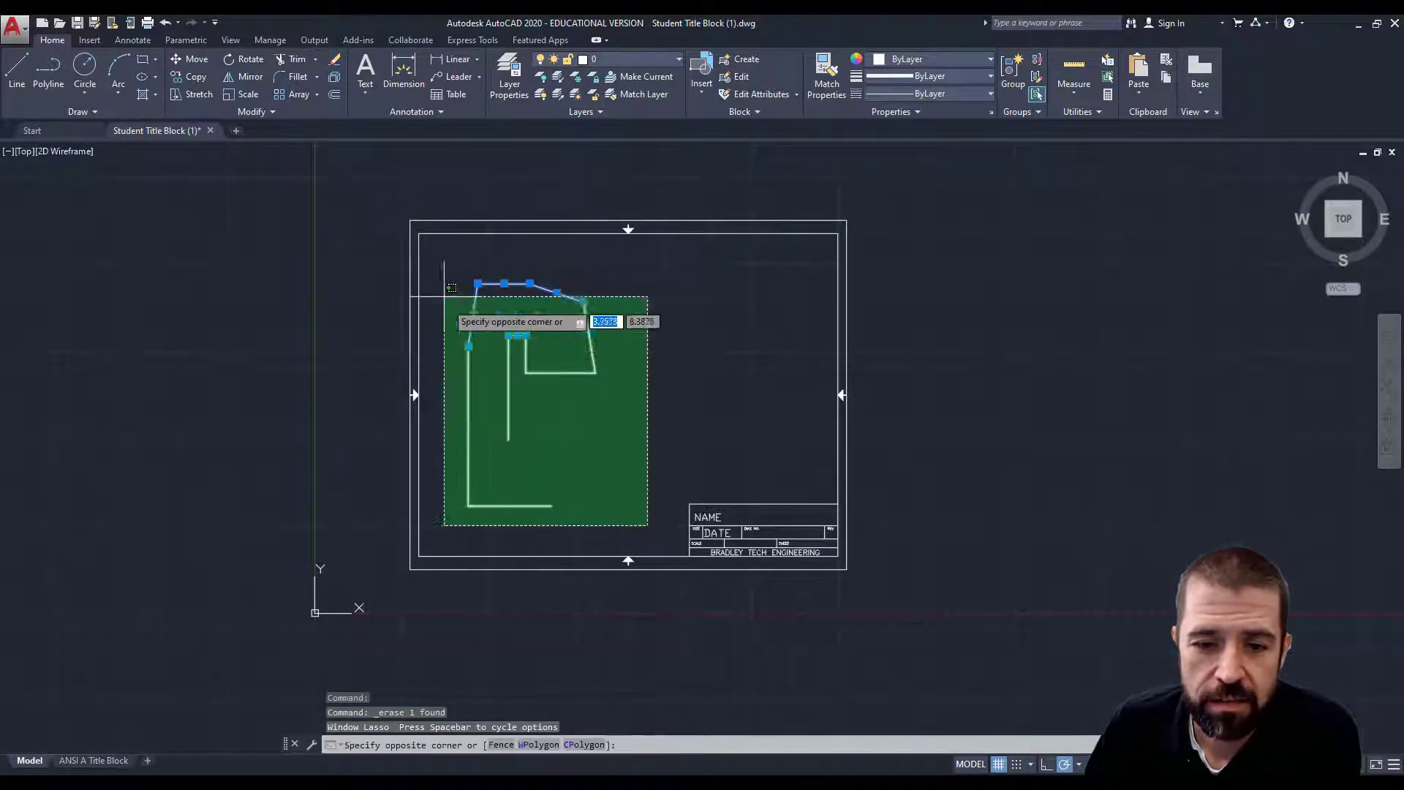
pyautogui.click(452, 296)
pyautogui.press('Delete')
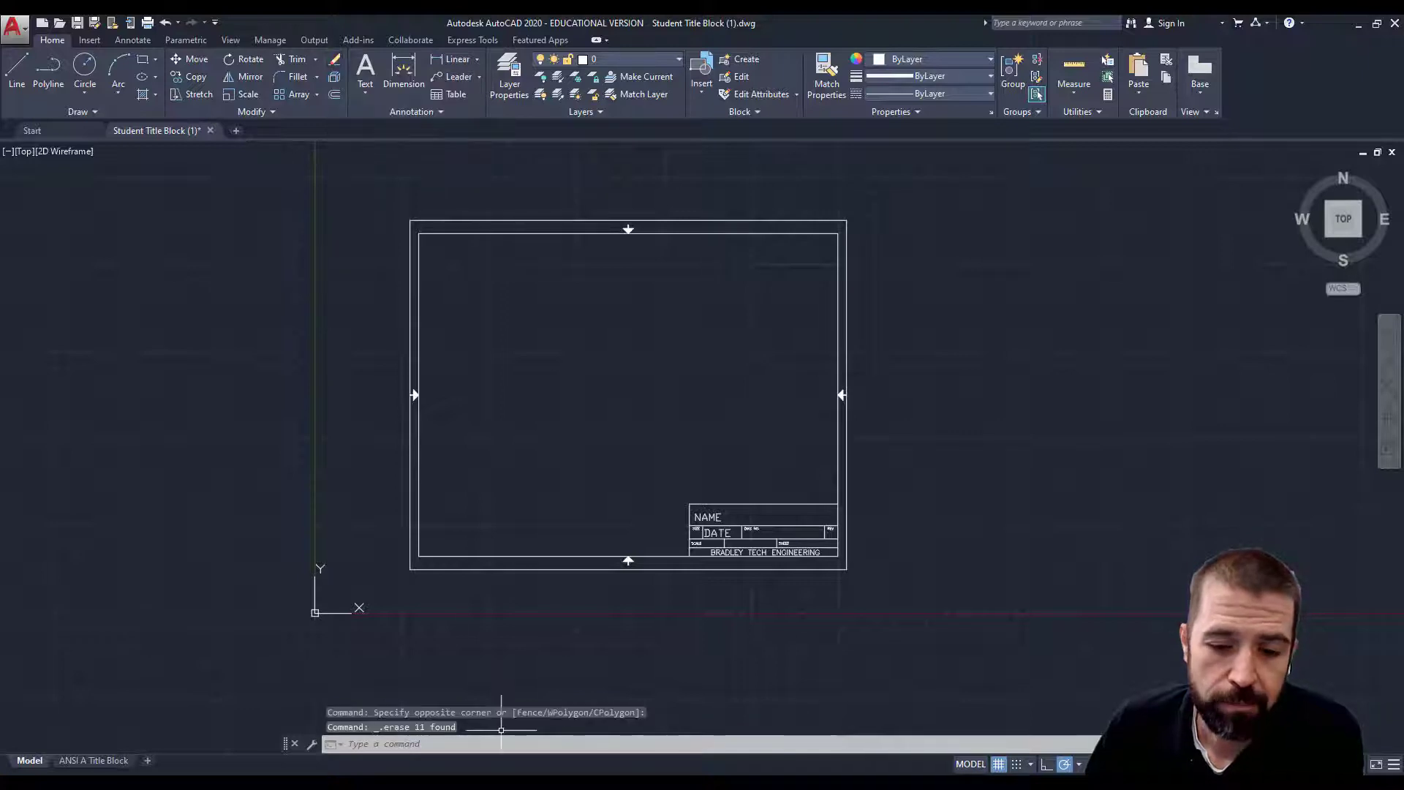
# Check the practice drawing in Chrome and, in AutoCAD, draw a 1.5-unit line leftward above the title block as the right foot's bottom edge.
pyautogui.hotkey('alt', 'Tab')
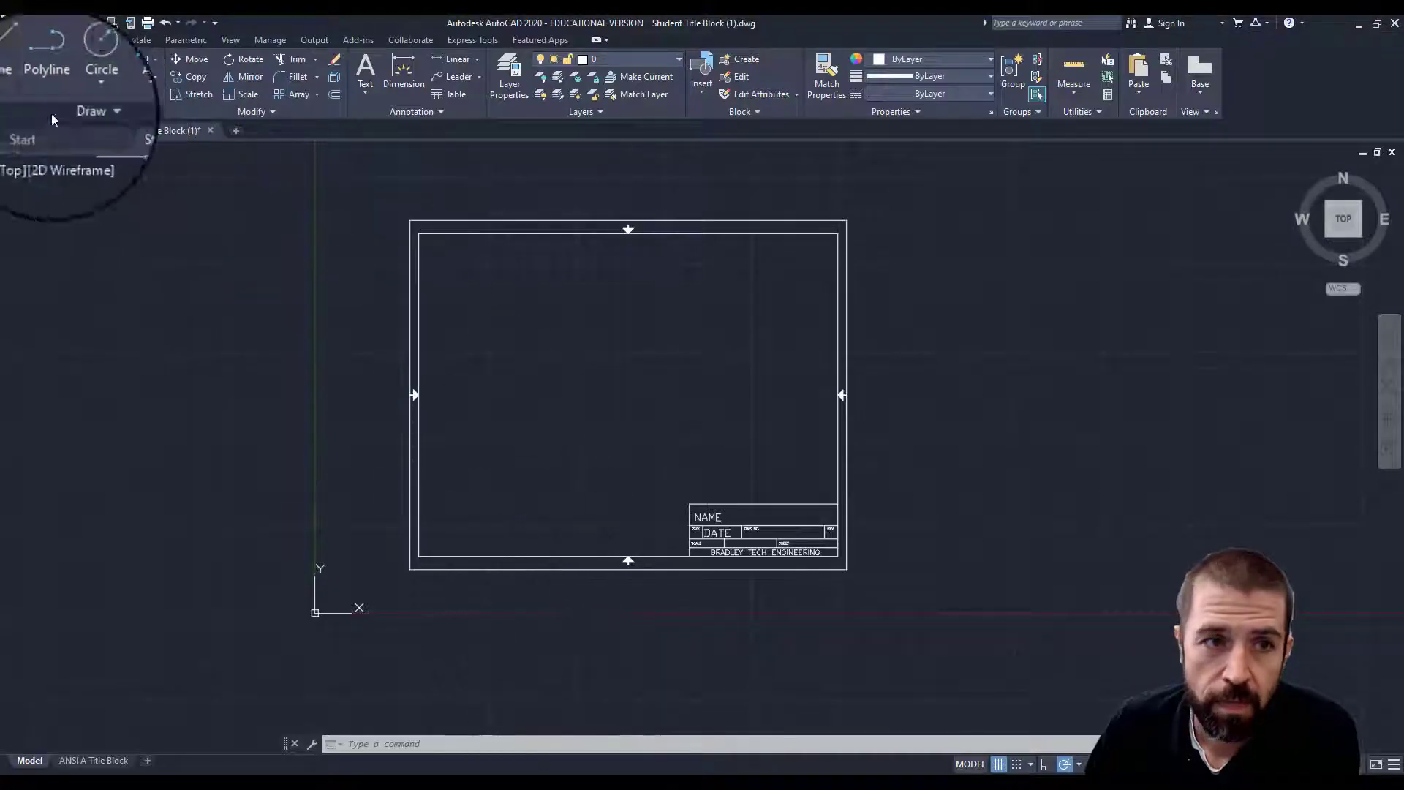
pyautogui.click(18, 74)
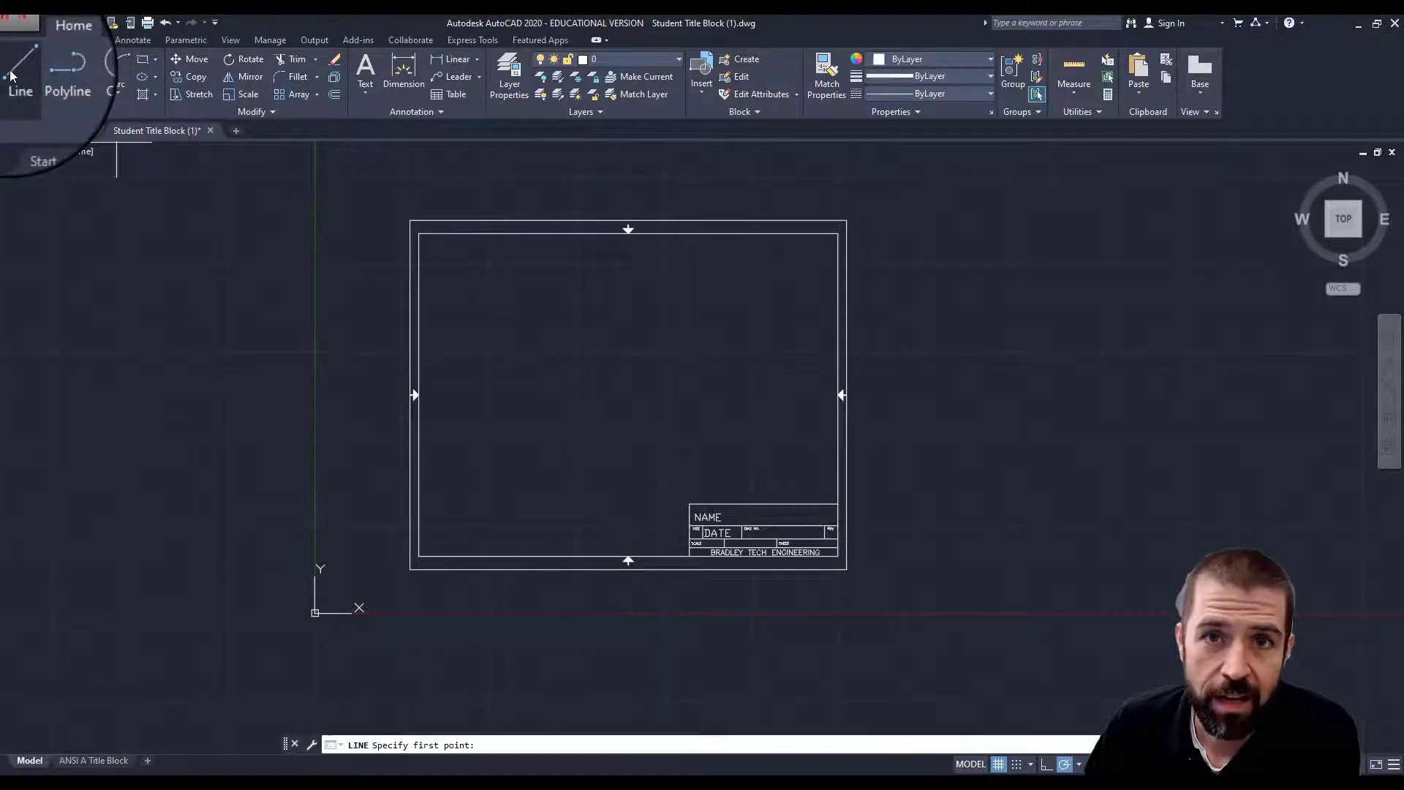
pyautogui.click(791, 470)
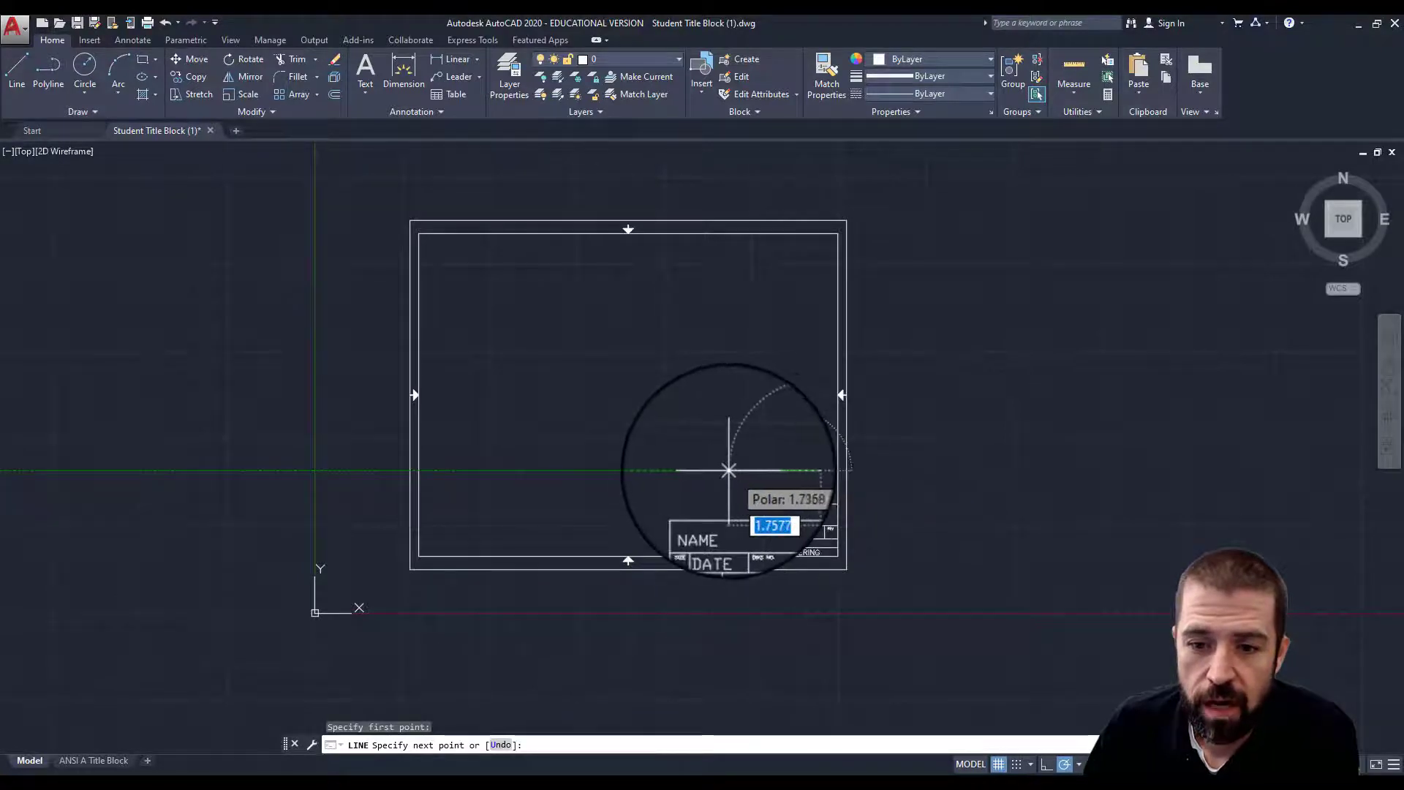
pyautogui.write('1')
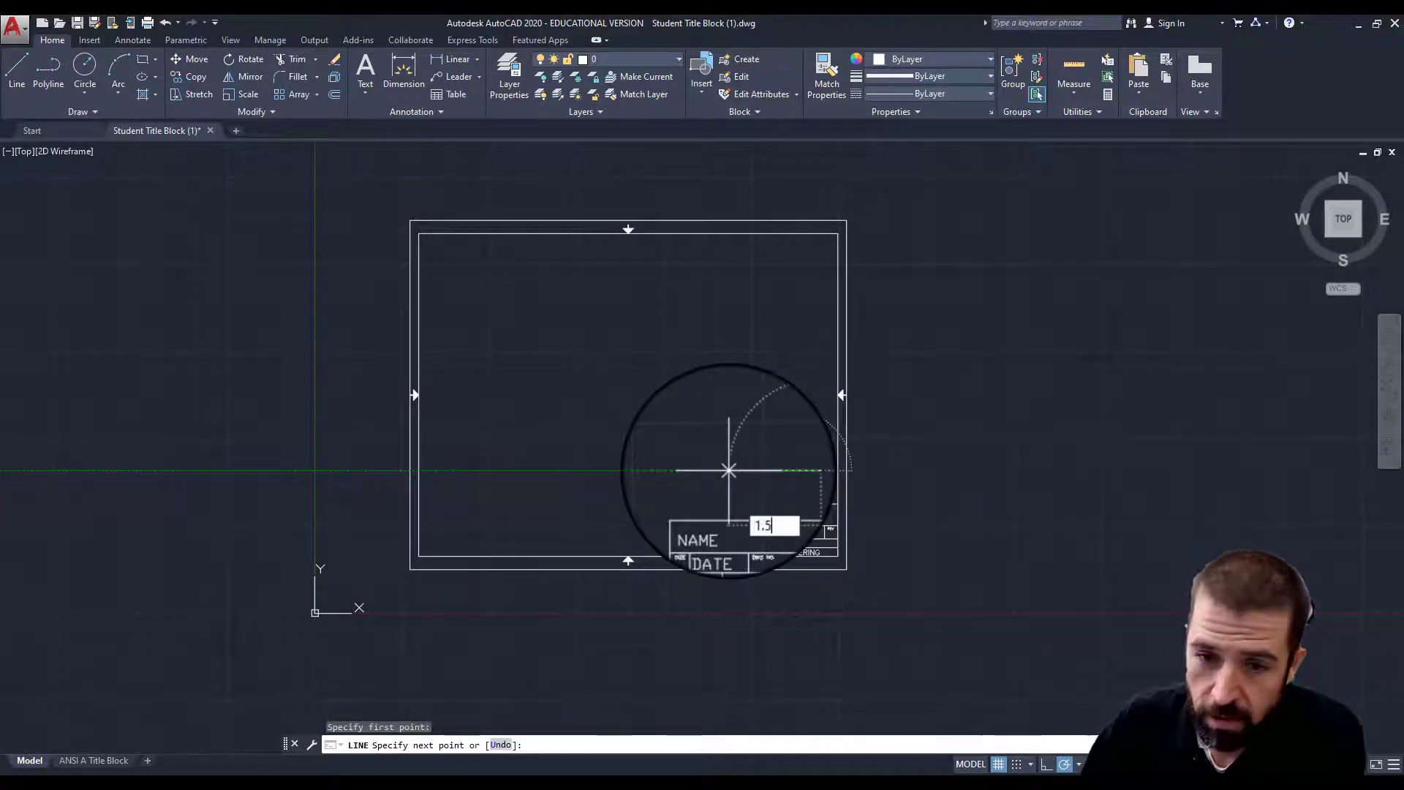
pyautogui.write('.5')
pyautogui.press('Return')
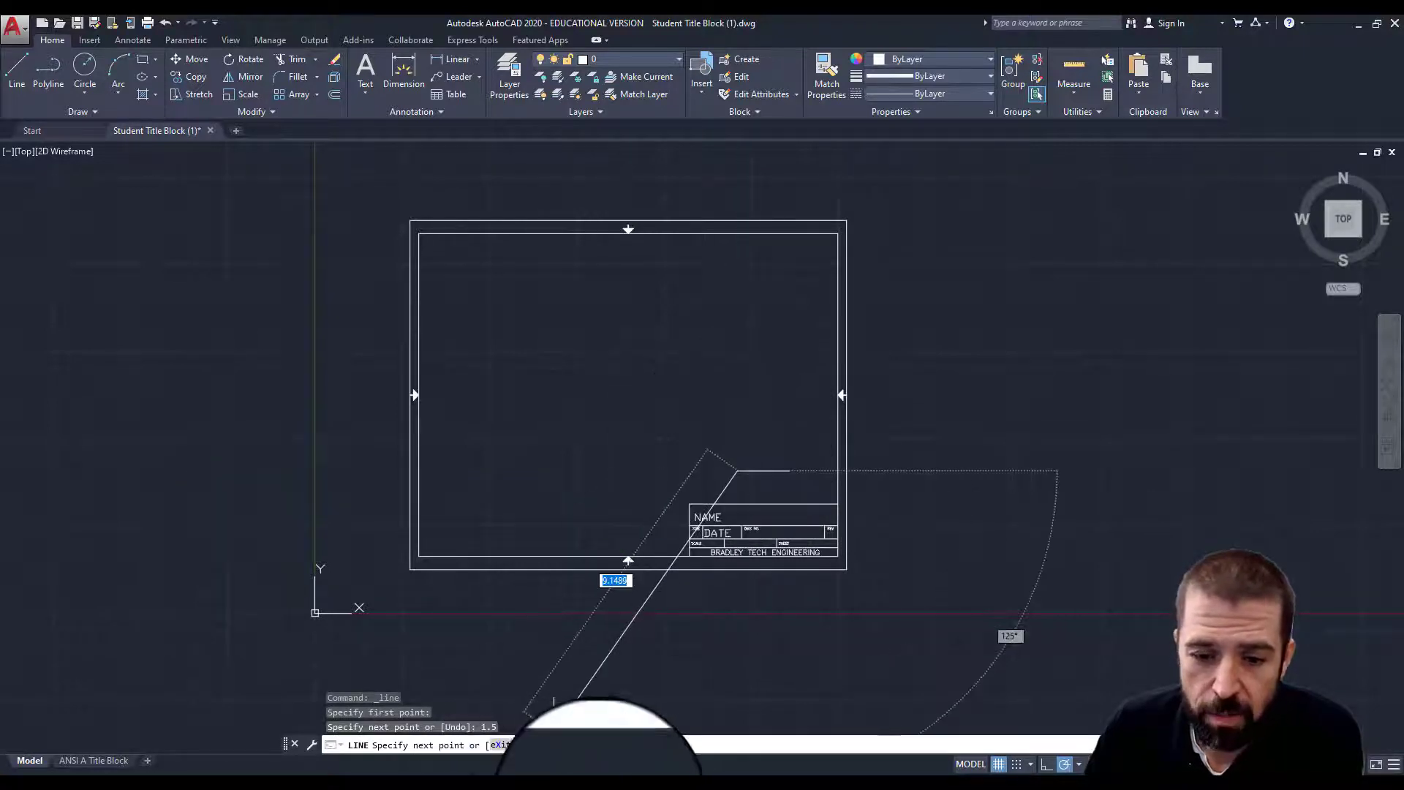
# Consult the practice PDF, draw a 0.75-unit line straight up from the foot line's left end, and end the Line command.
pyautogui.click(448, 786)
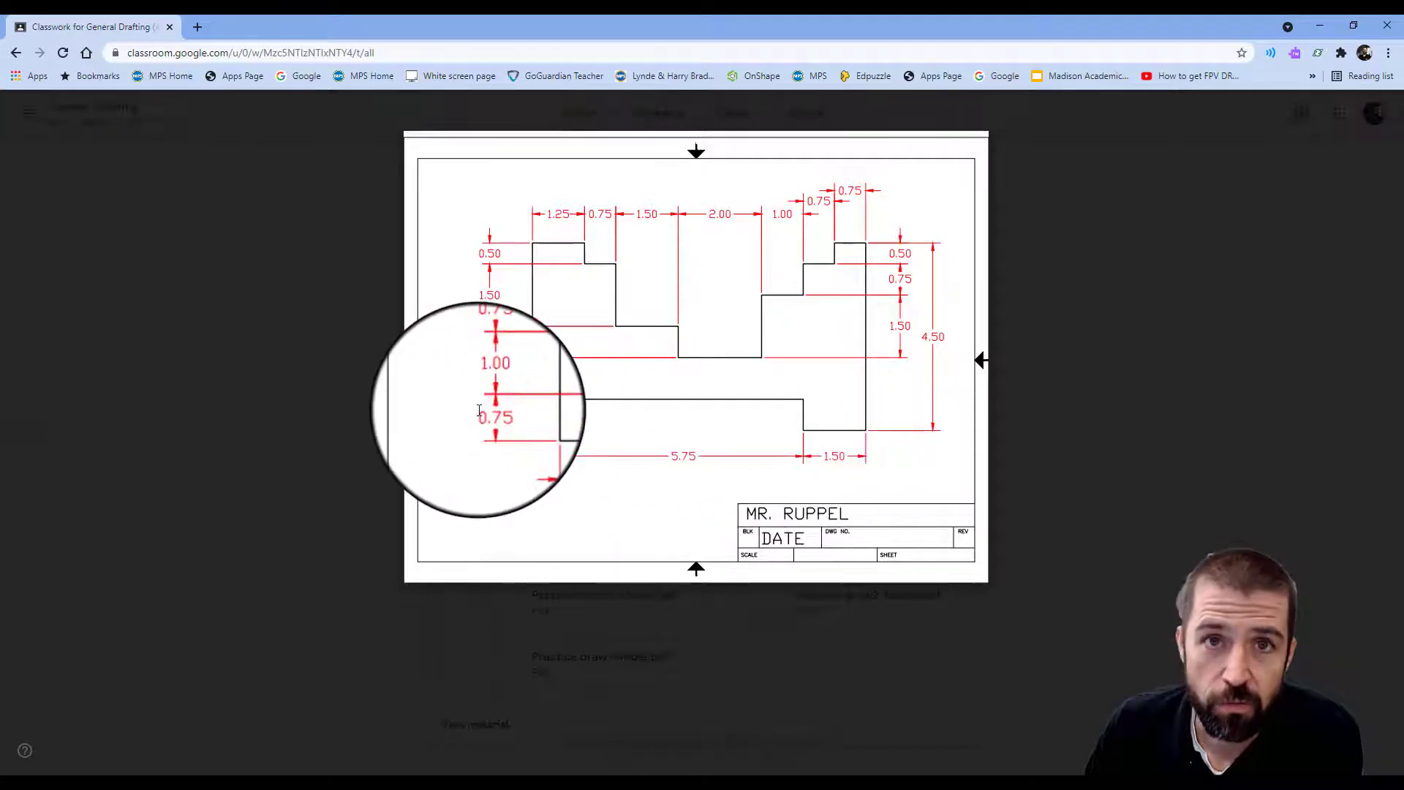
pyautogui.click(512, 787)
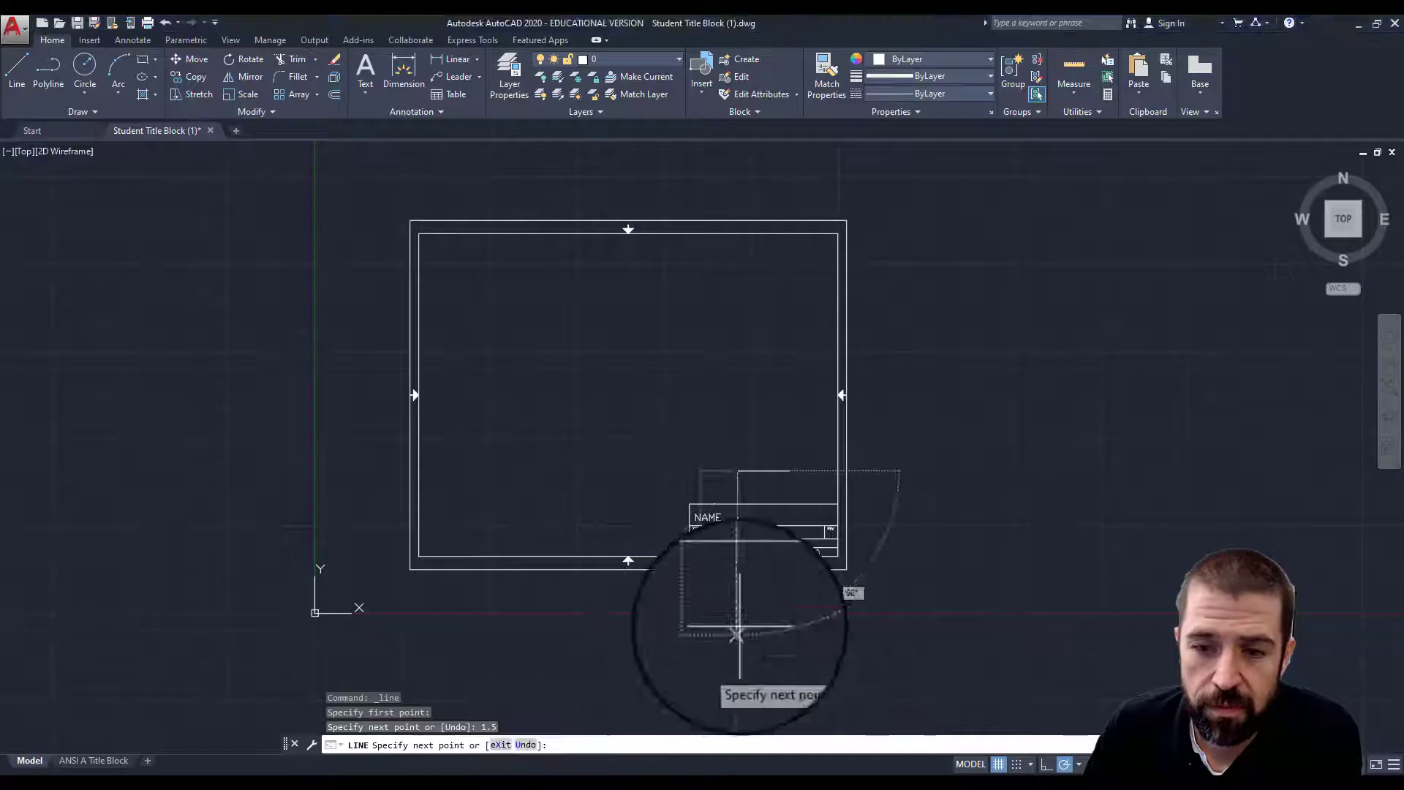
pyautogui.write('.')
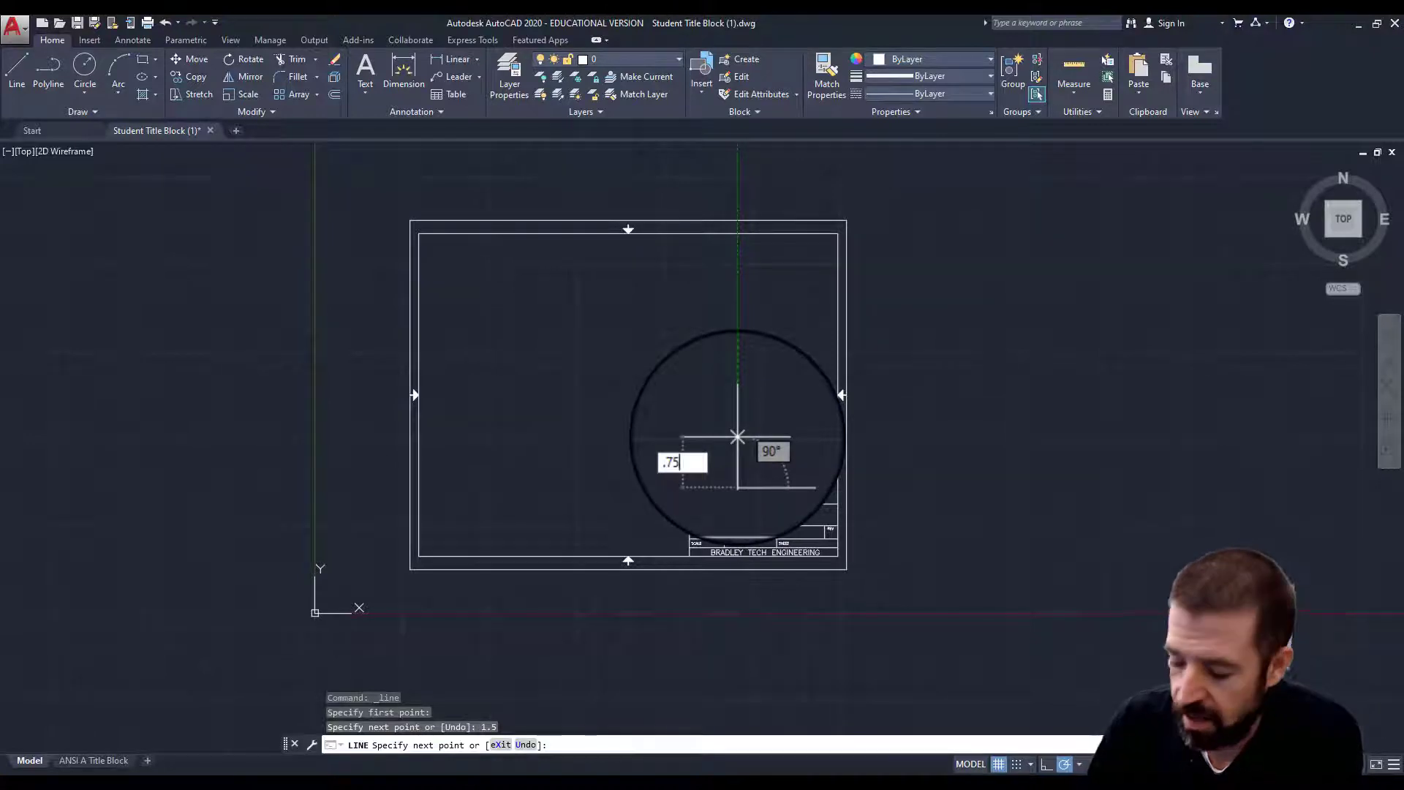
pyautogui.write('75')
pyautogui.press('Return')
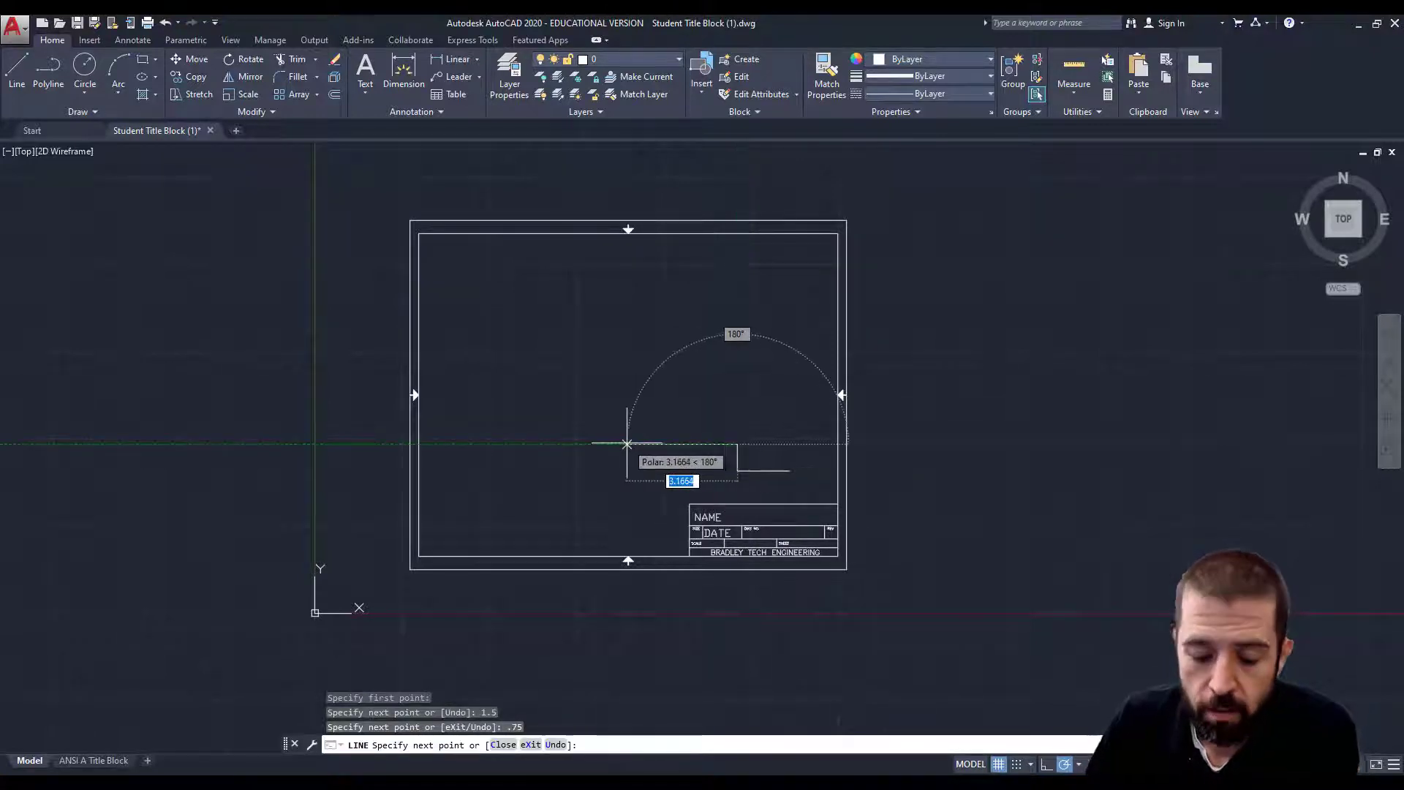
pyautogui.press('Escape')
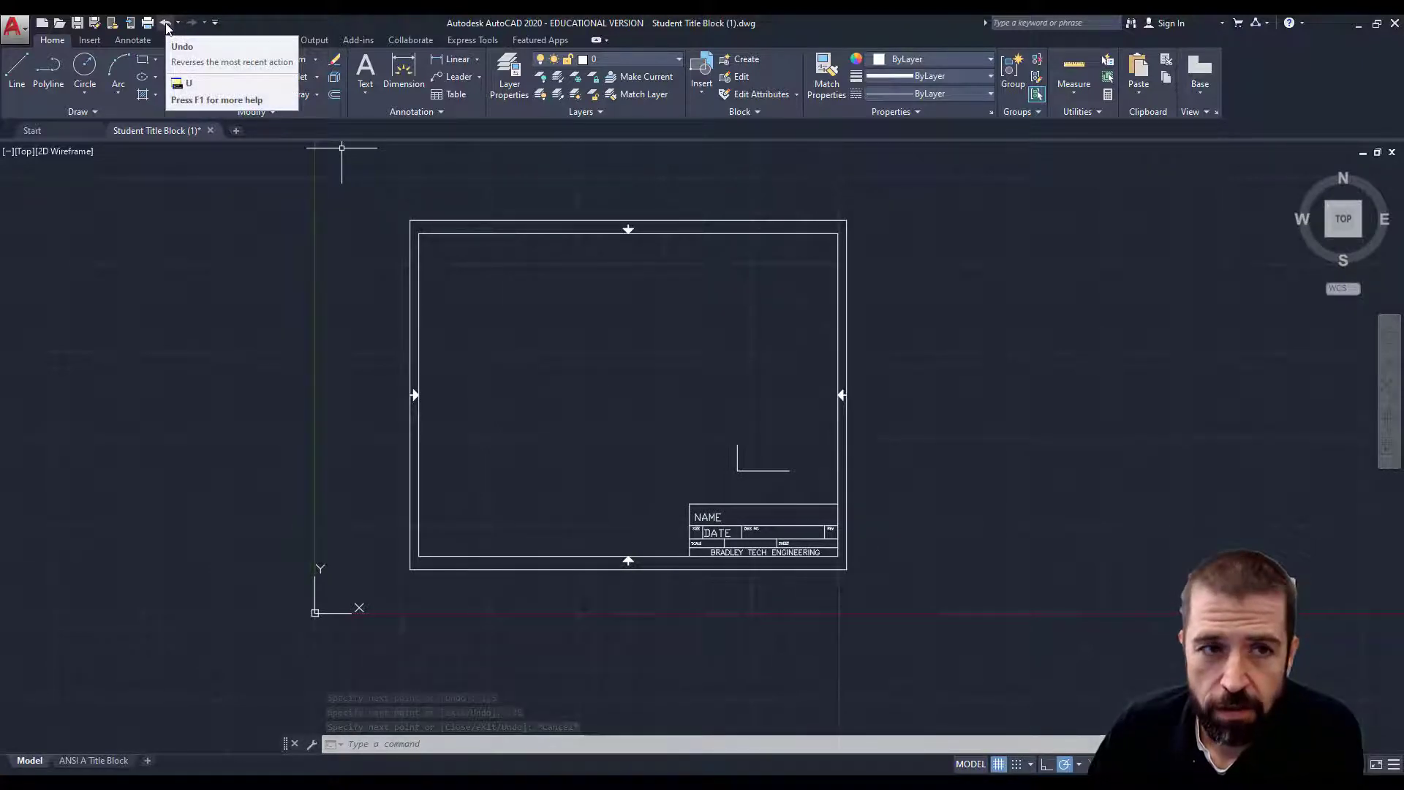
# Restart the Line command at the upper end of the short vertical line and, after checking the PDF, draw 5.75 units to the left.
pyautogui.click(16, 73)
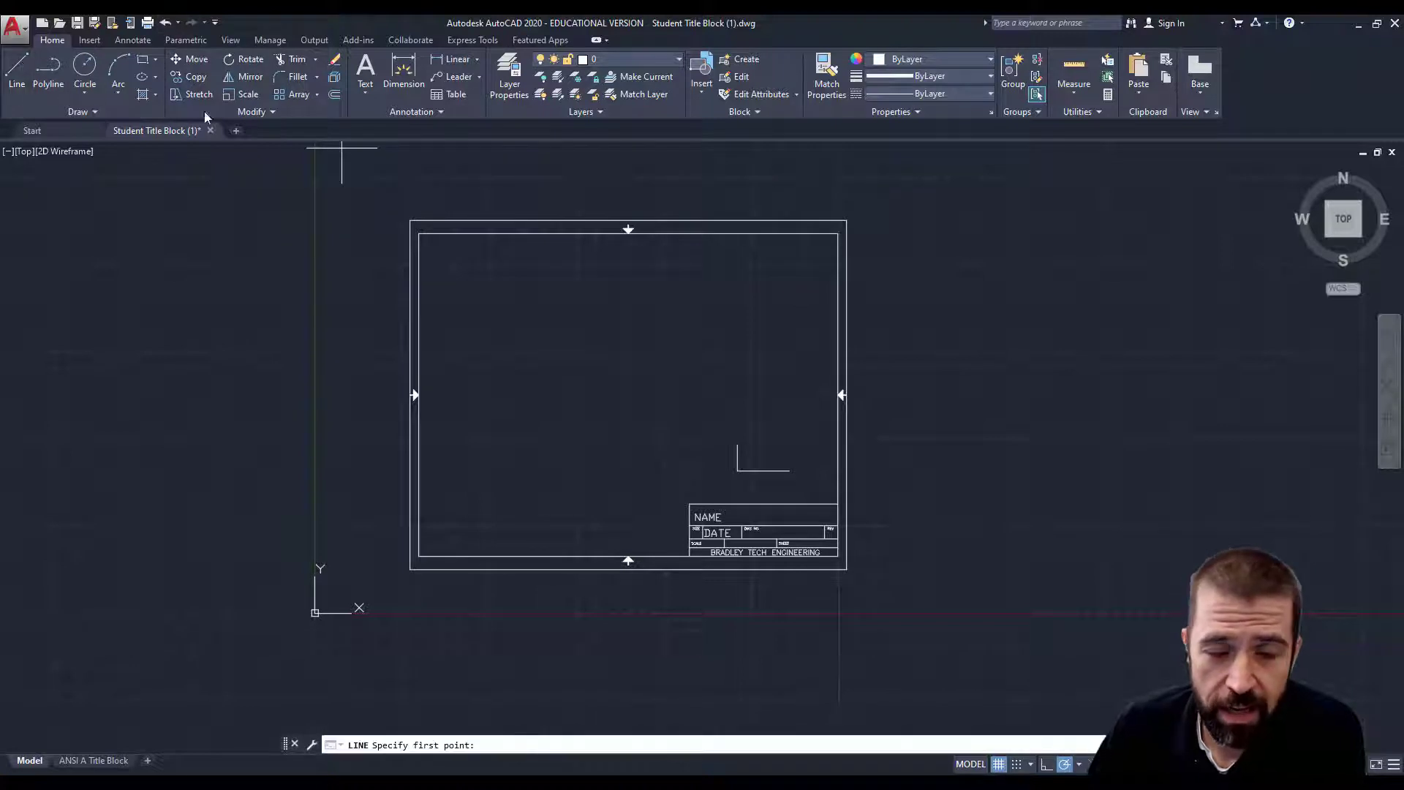
pyautogui.click(737, 444)
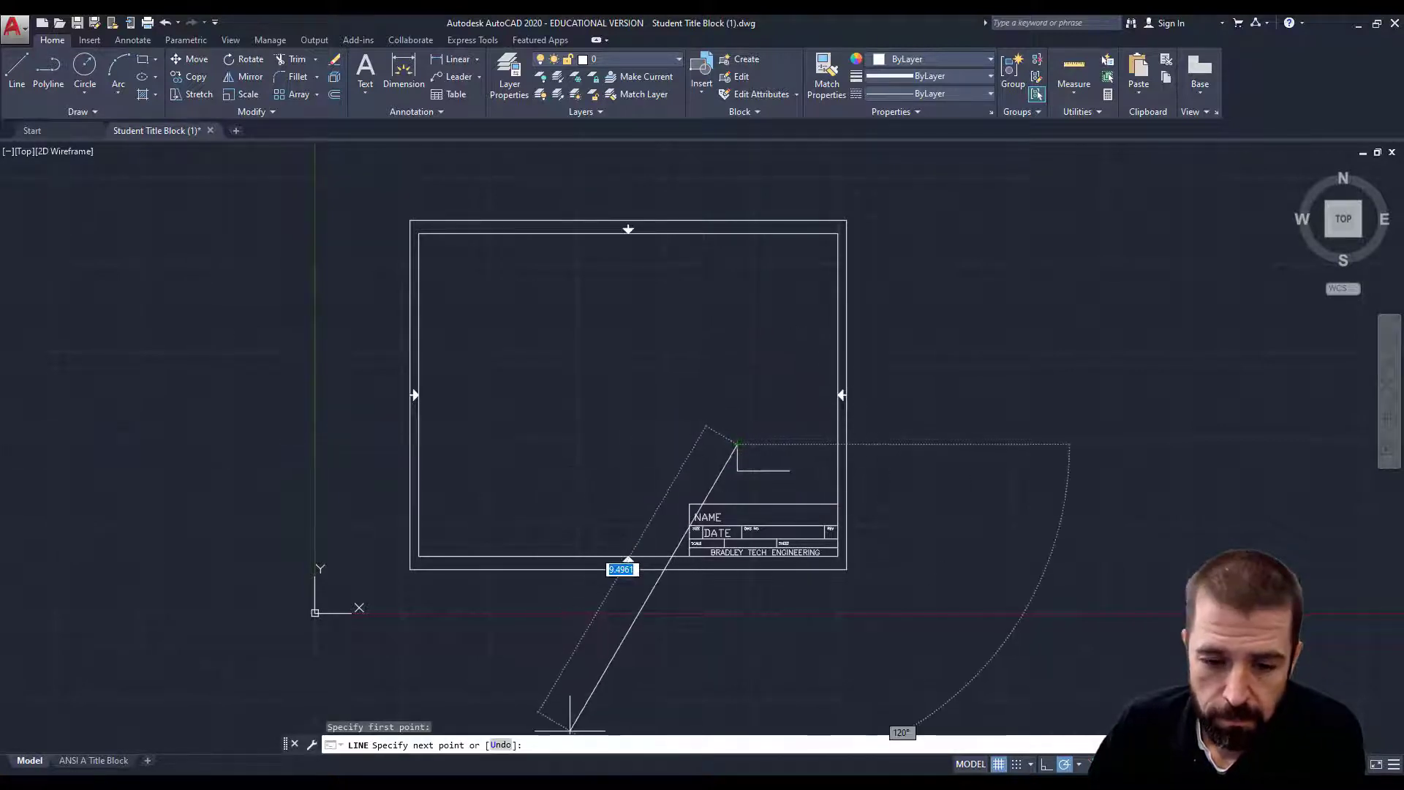
pyautogui.click(558, 786)
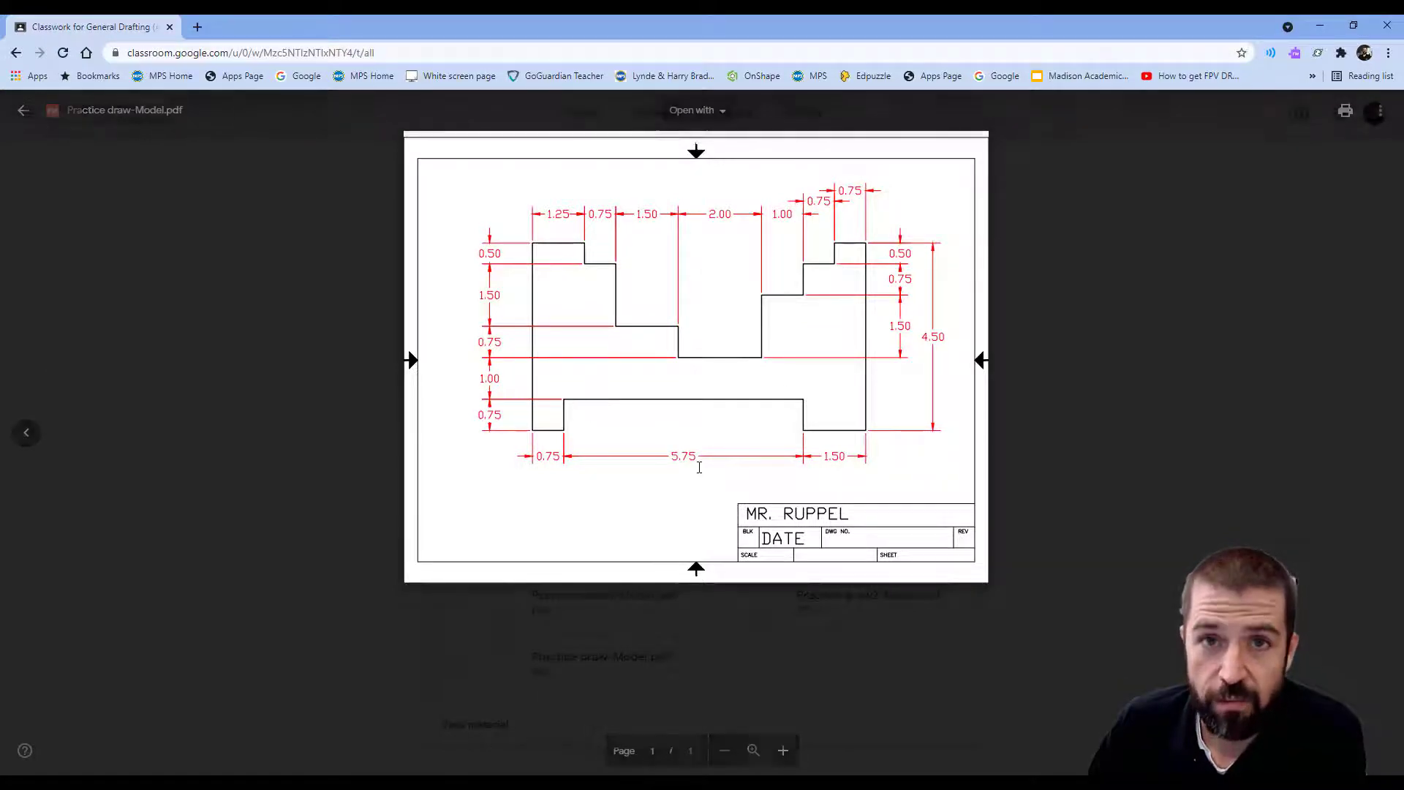
pyautogui.click(596, 785)
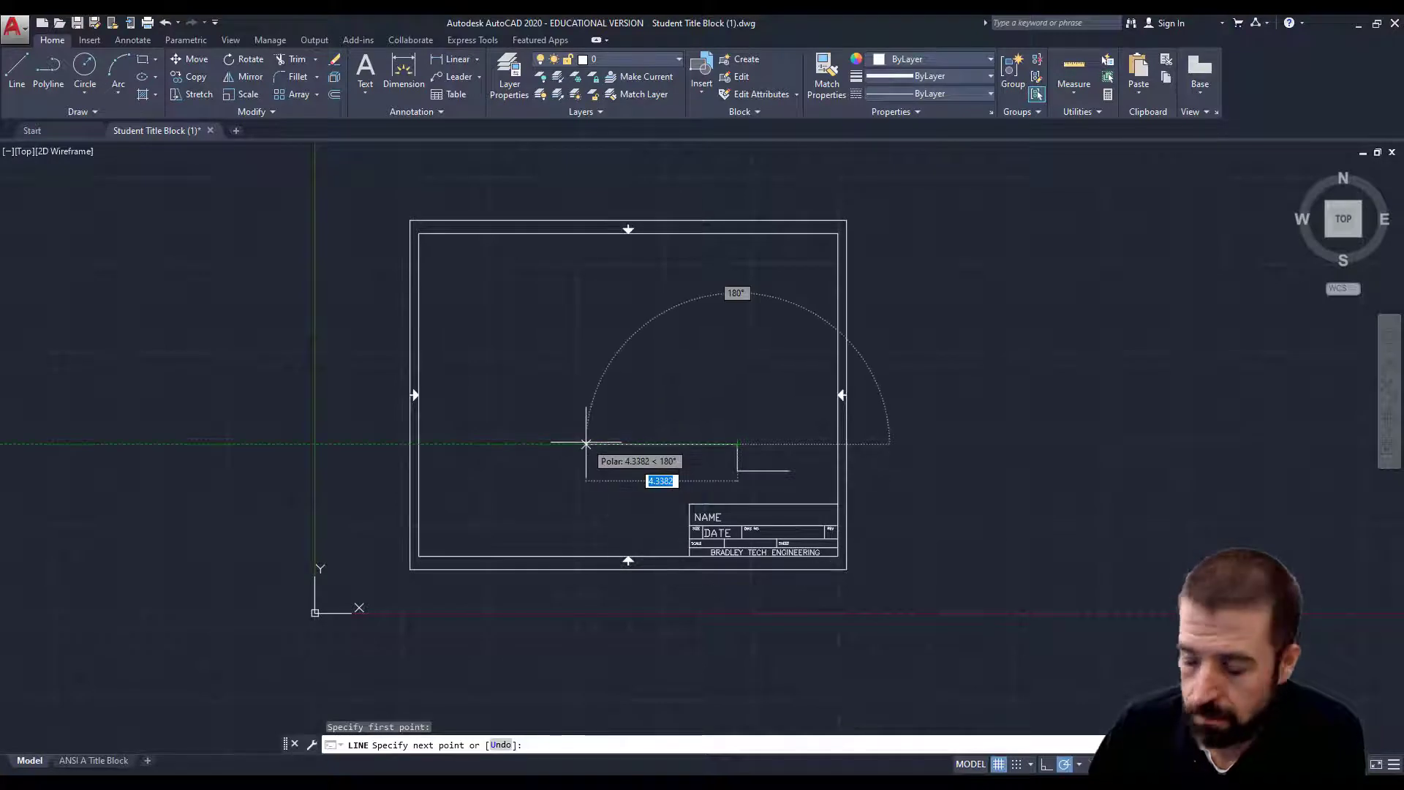
pyautogui.write('5.75')
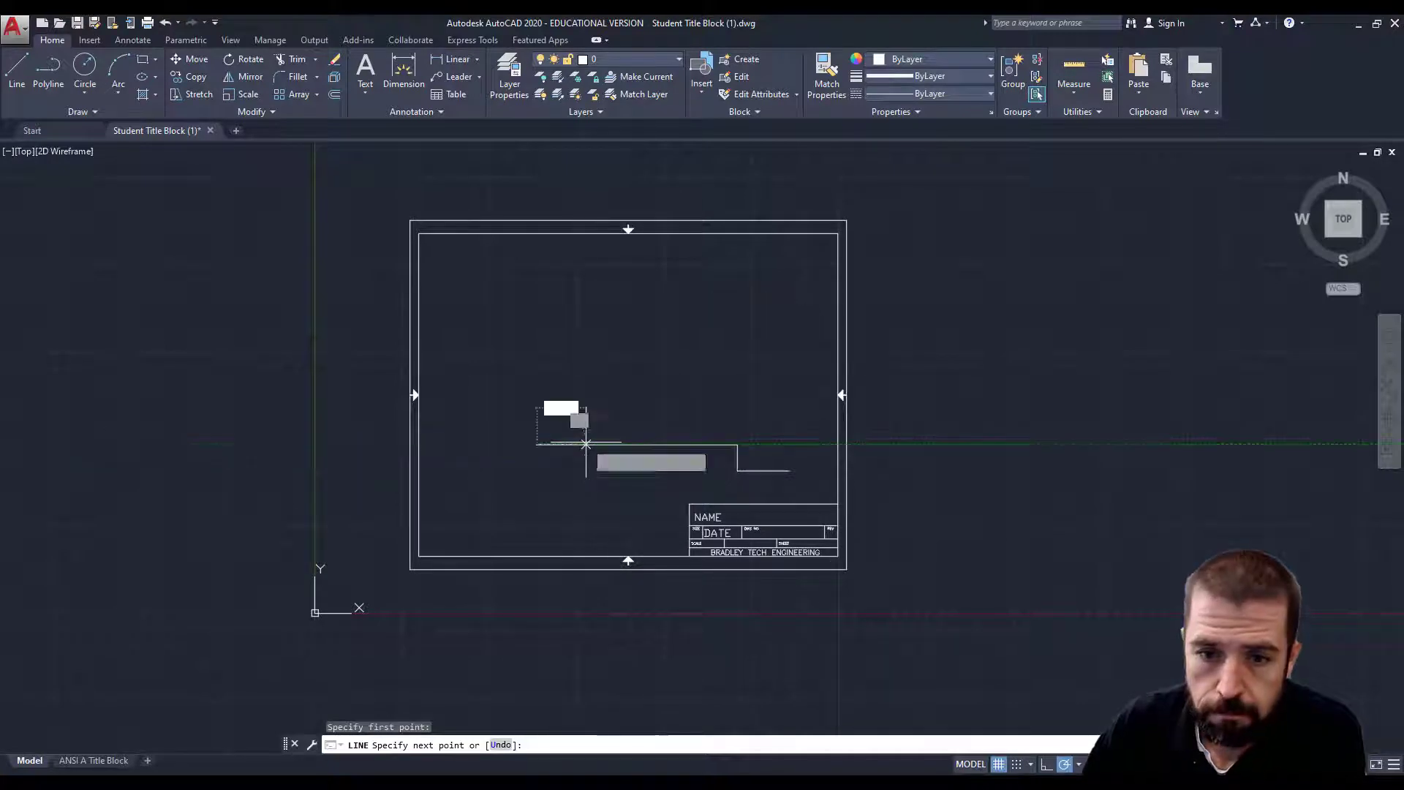
pyautogui.press('Return')
# Check the PDF for the left foot's height and continue the line 0.75 units straight down from the long horizontal edge.
pyautogui.hotkey('alt', 'Tab')
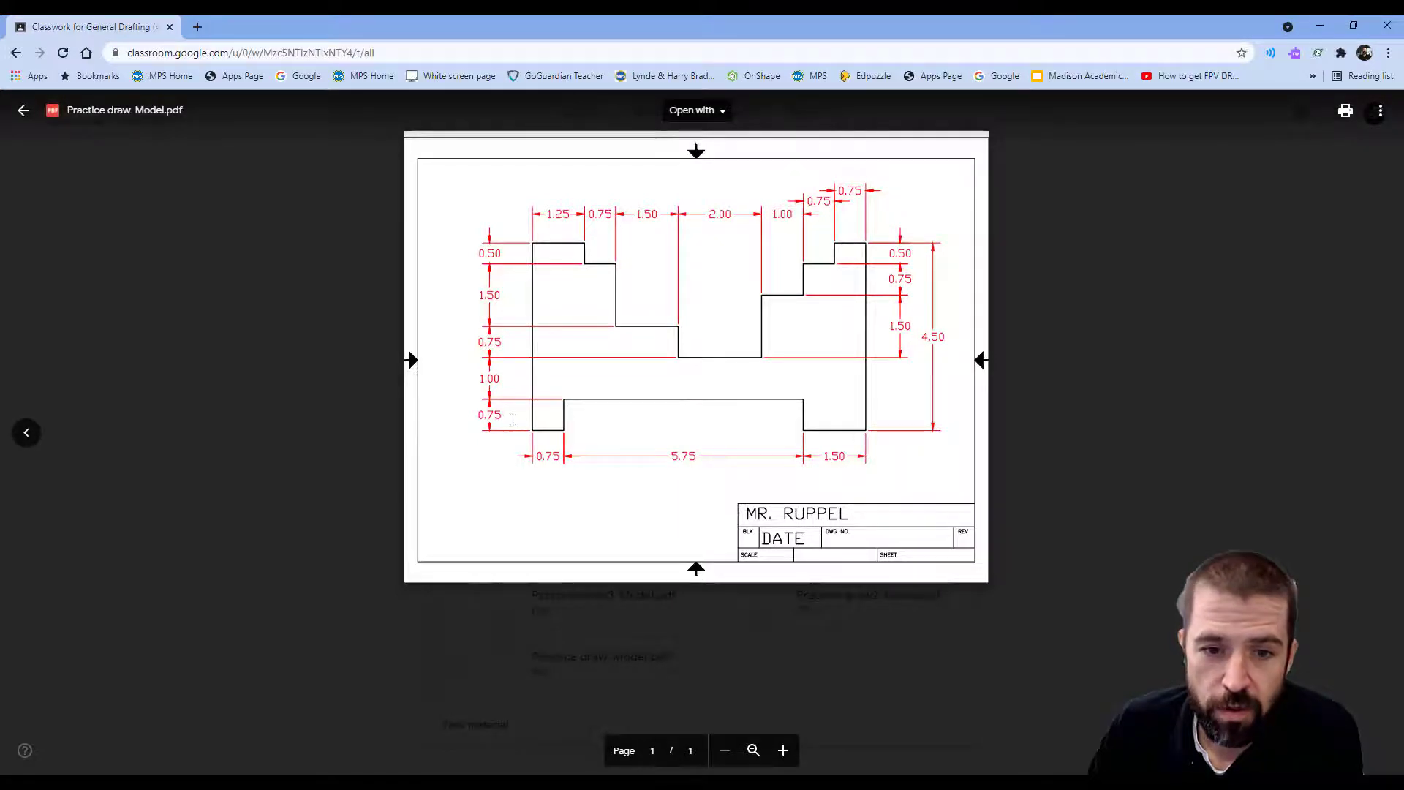
pyautogui.moveTo(556, 781)
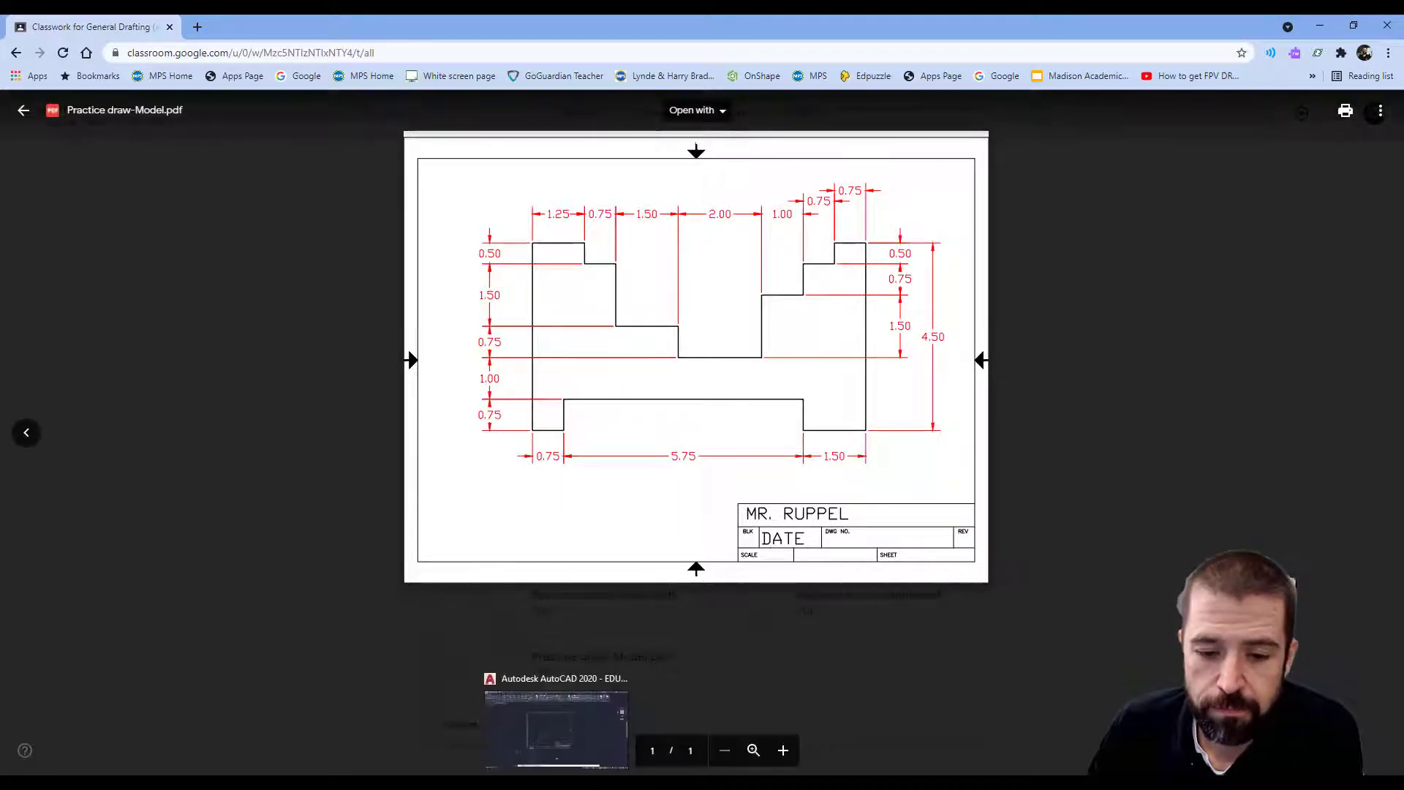
pyautogui.click(556, 731)
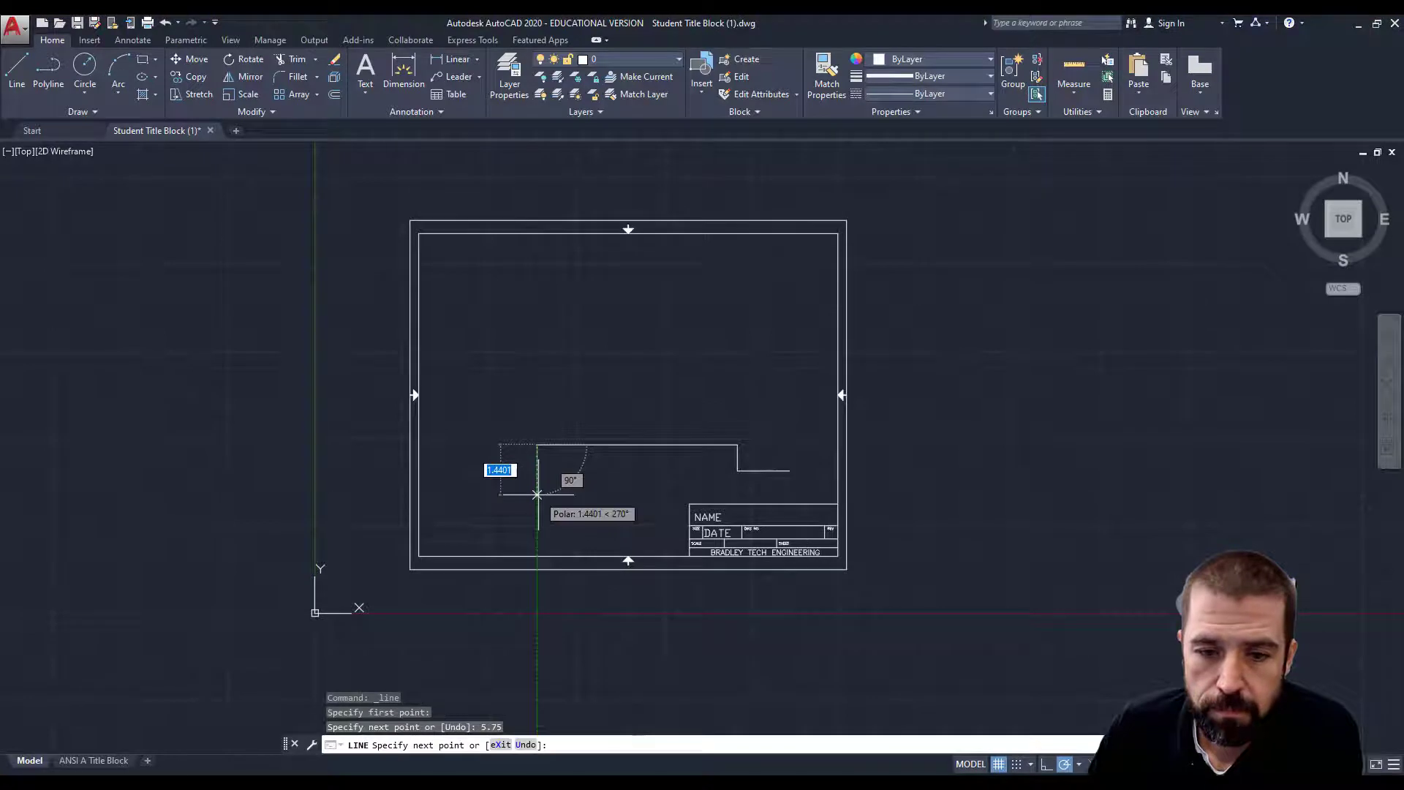
pyautogui.write('.75')
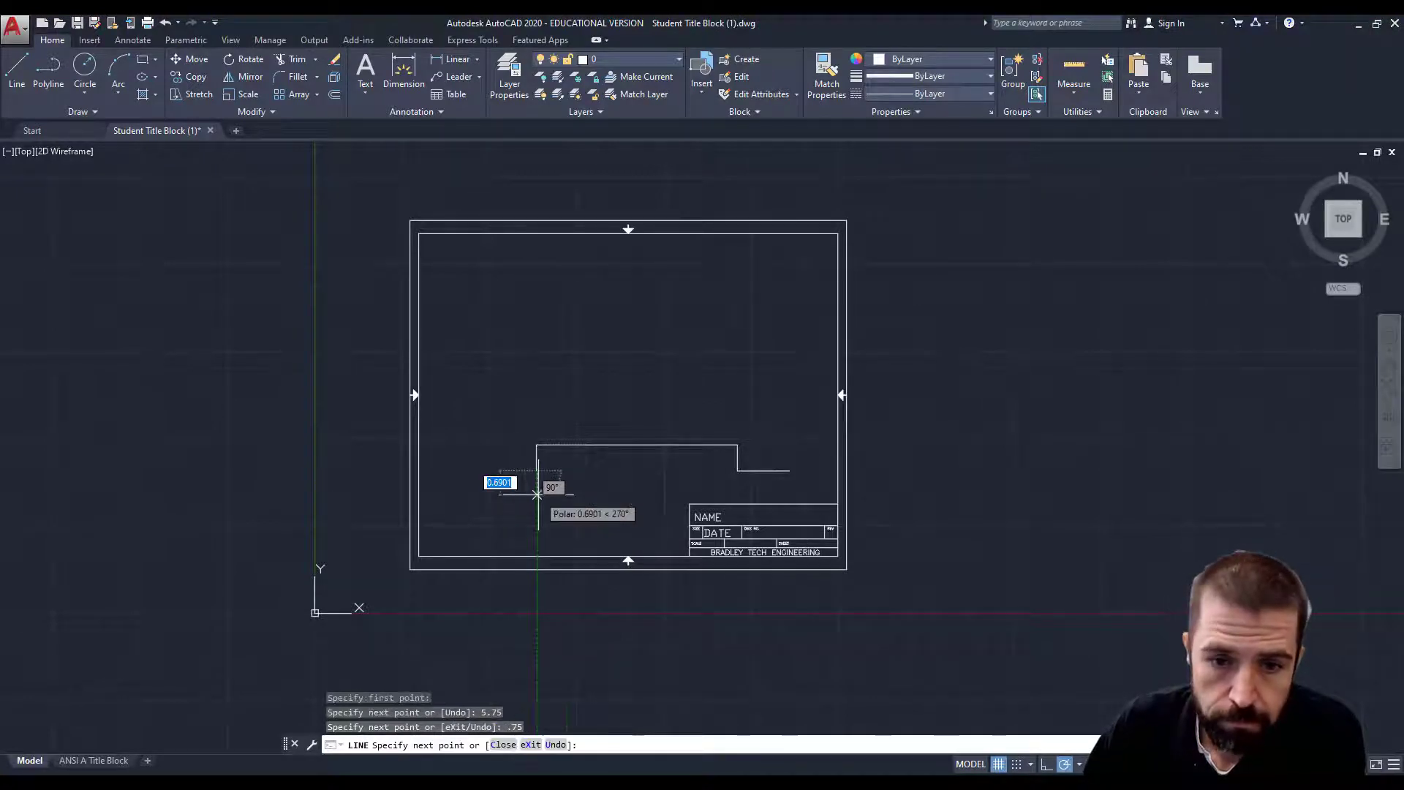
pyautogui.press('Return')
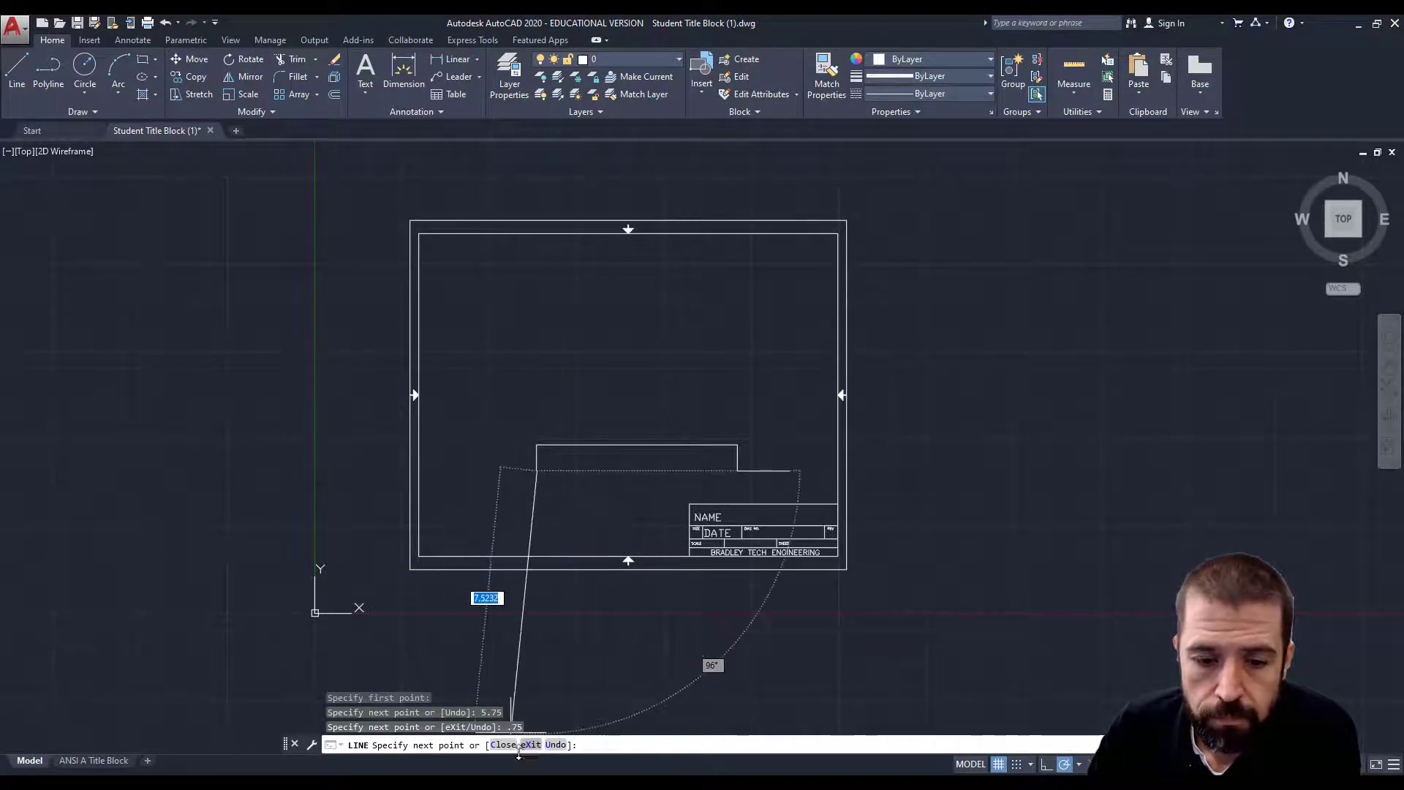
# Check the PDF for the left foot's width and continue the outline 0.75 units to the left as its bottom edge.
pyautogui.hotkey('alt', 'Tab')
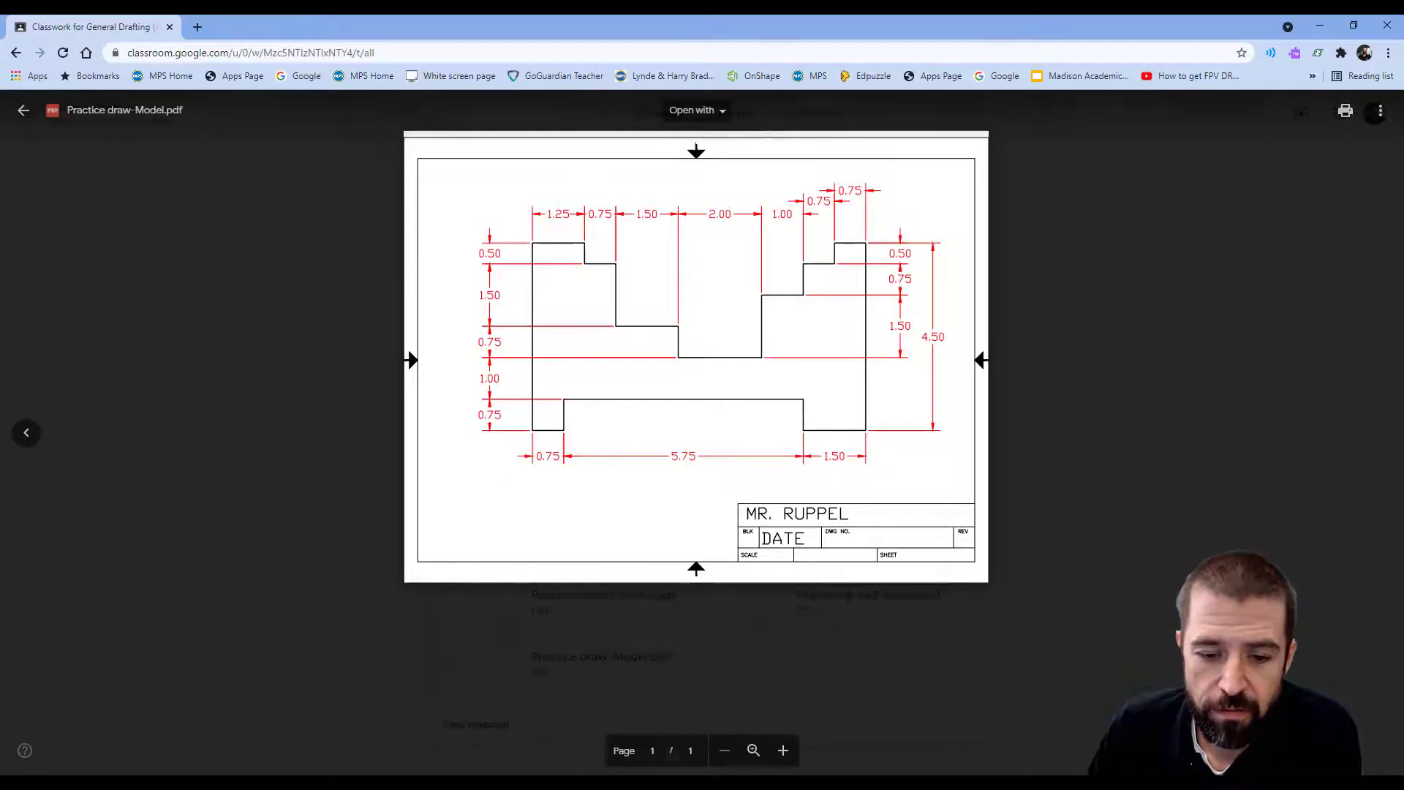
pyautogui.hotkey('alt', 'Tab')
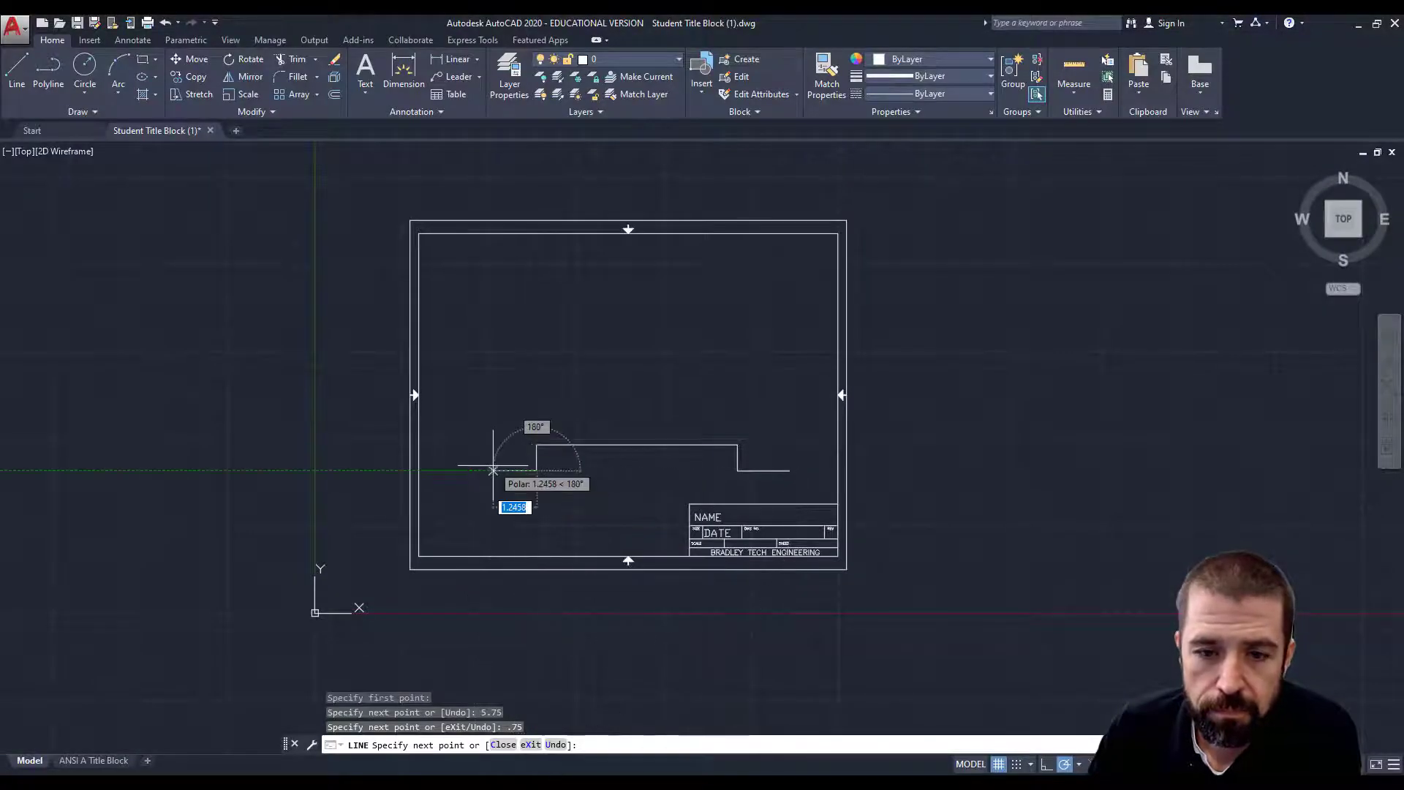
pyautogui.write('.')
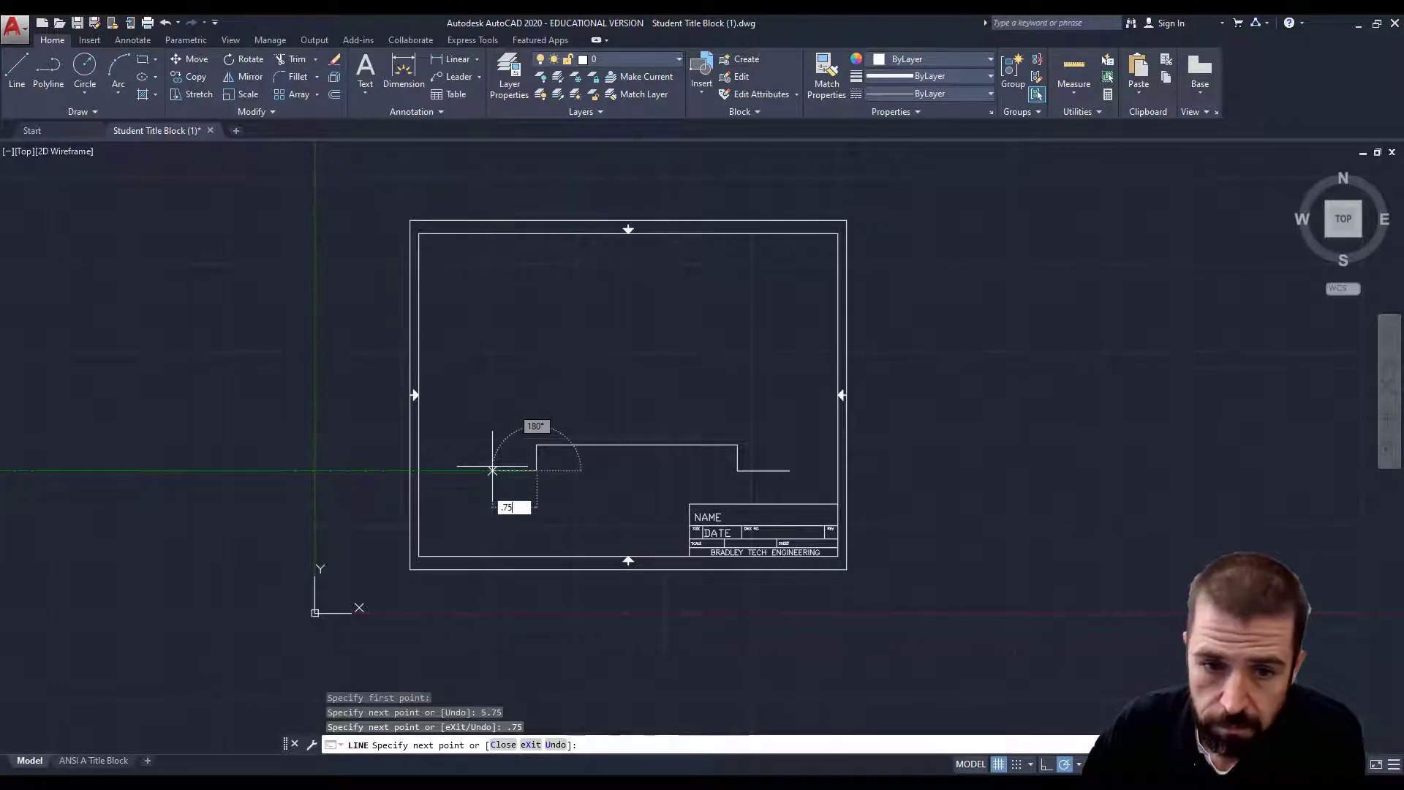
pyautogui.write('75')
pyautogui.press('Return')
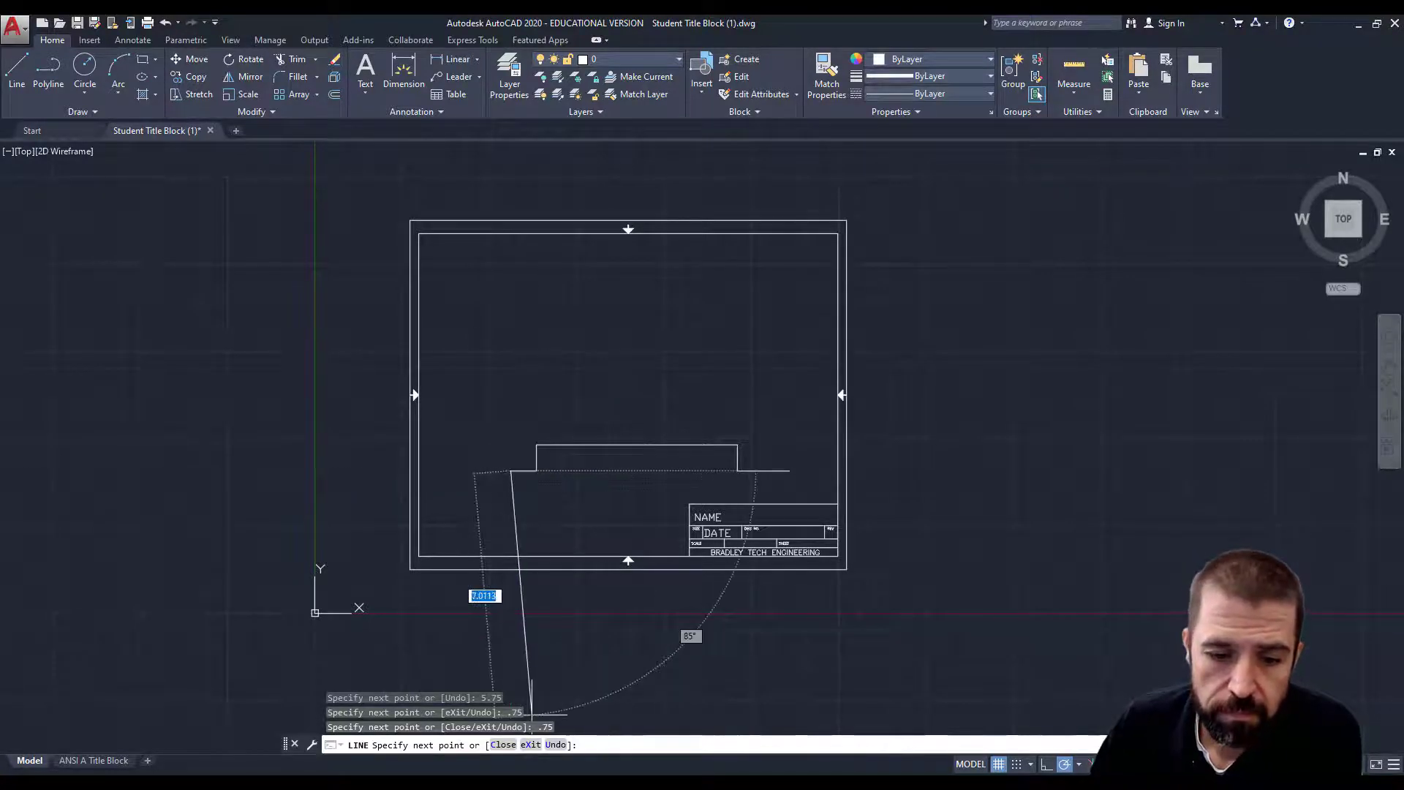
# Look up the overall height in the PDF and draw the outline's left side 4.5 units straight up.
pyautogui.hotkey('alt', 'Tab')
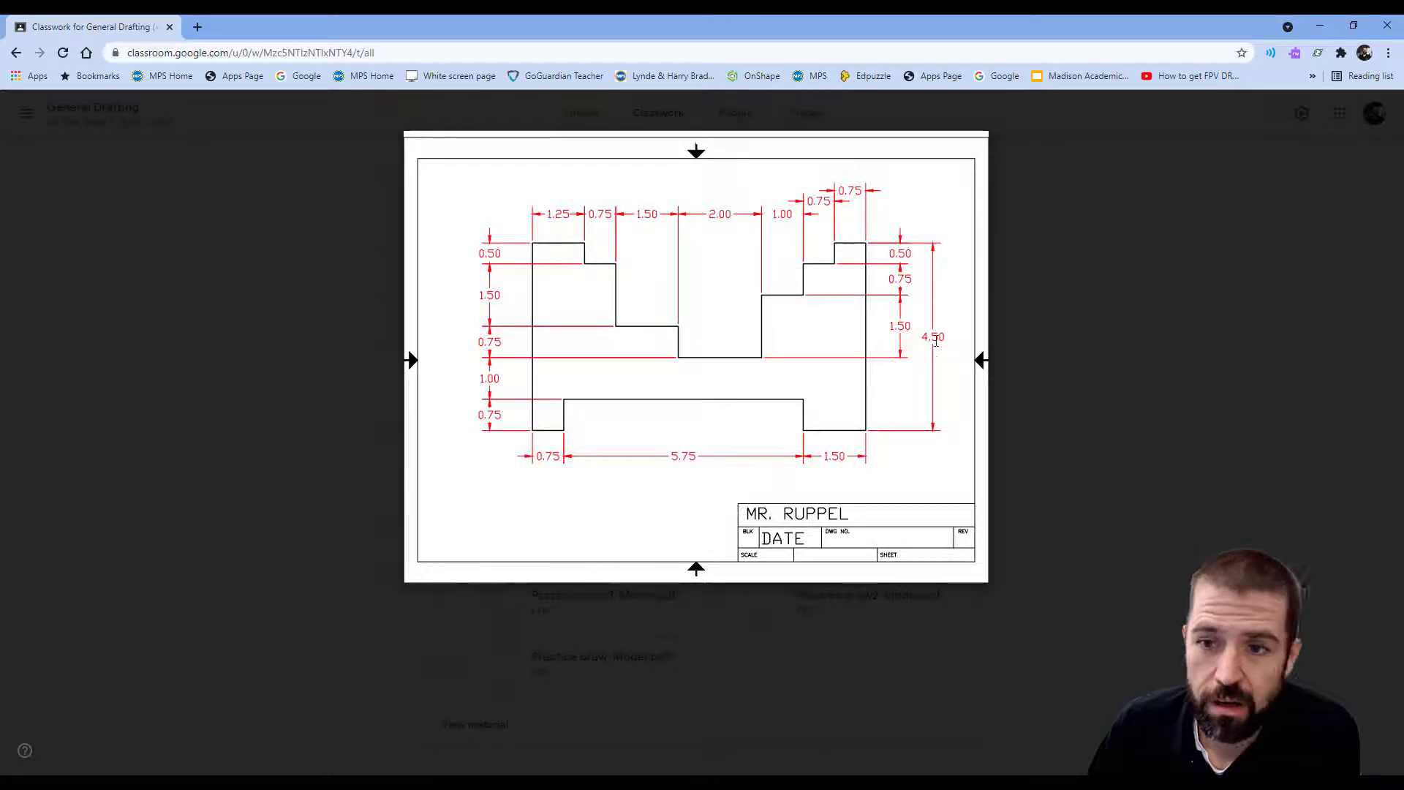
pyautogui.hotkey('alt', 'Tab')
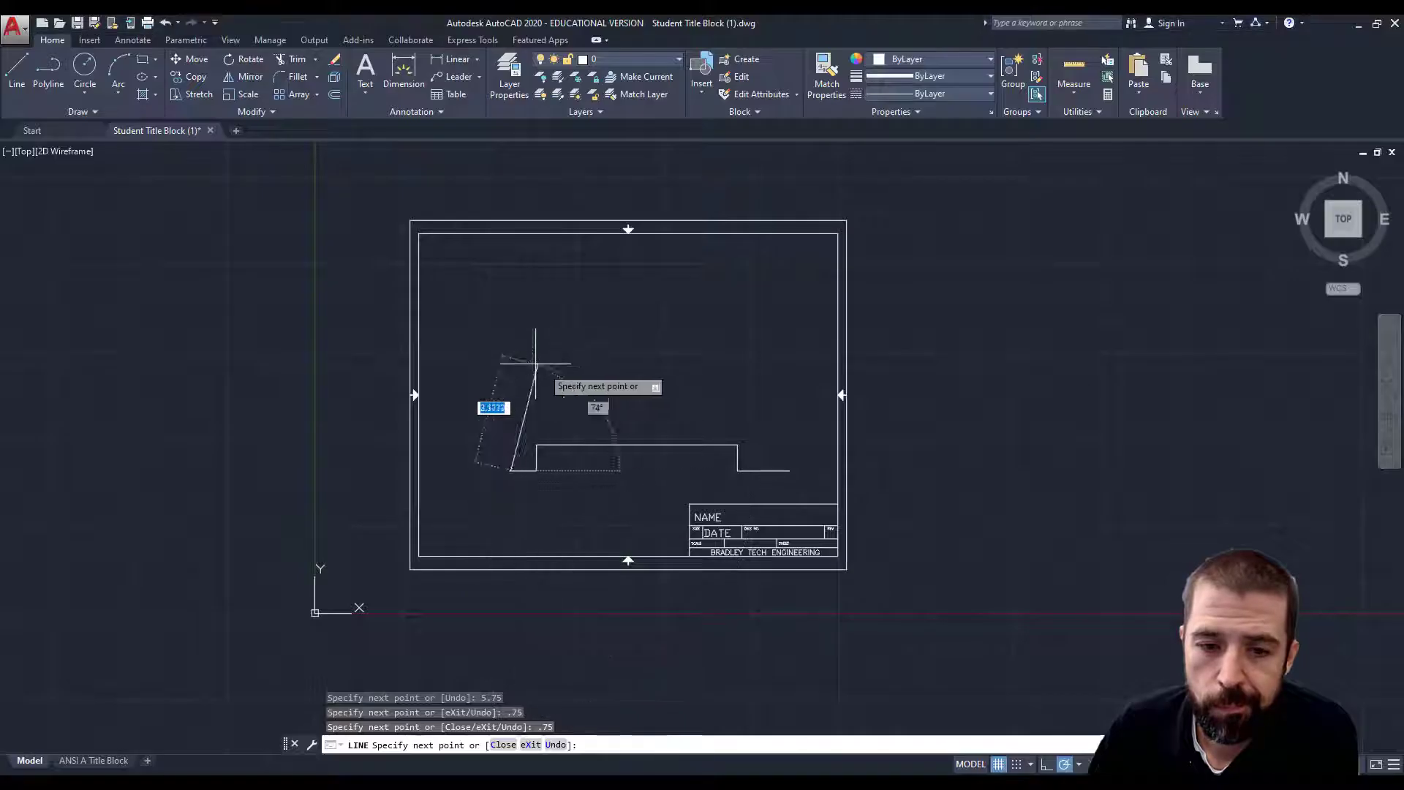
pyautogui.write('4.5')
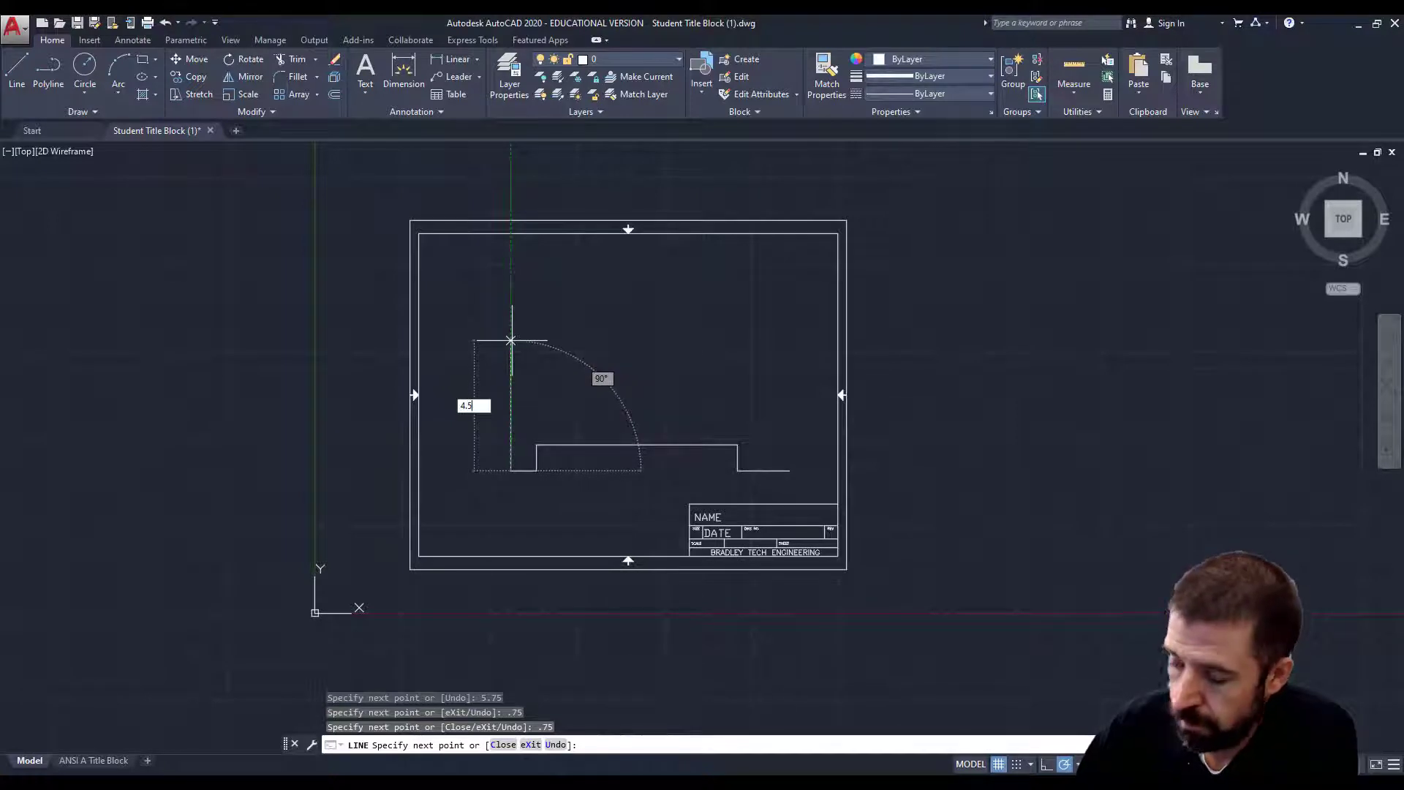
pyautogui.press('Return')
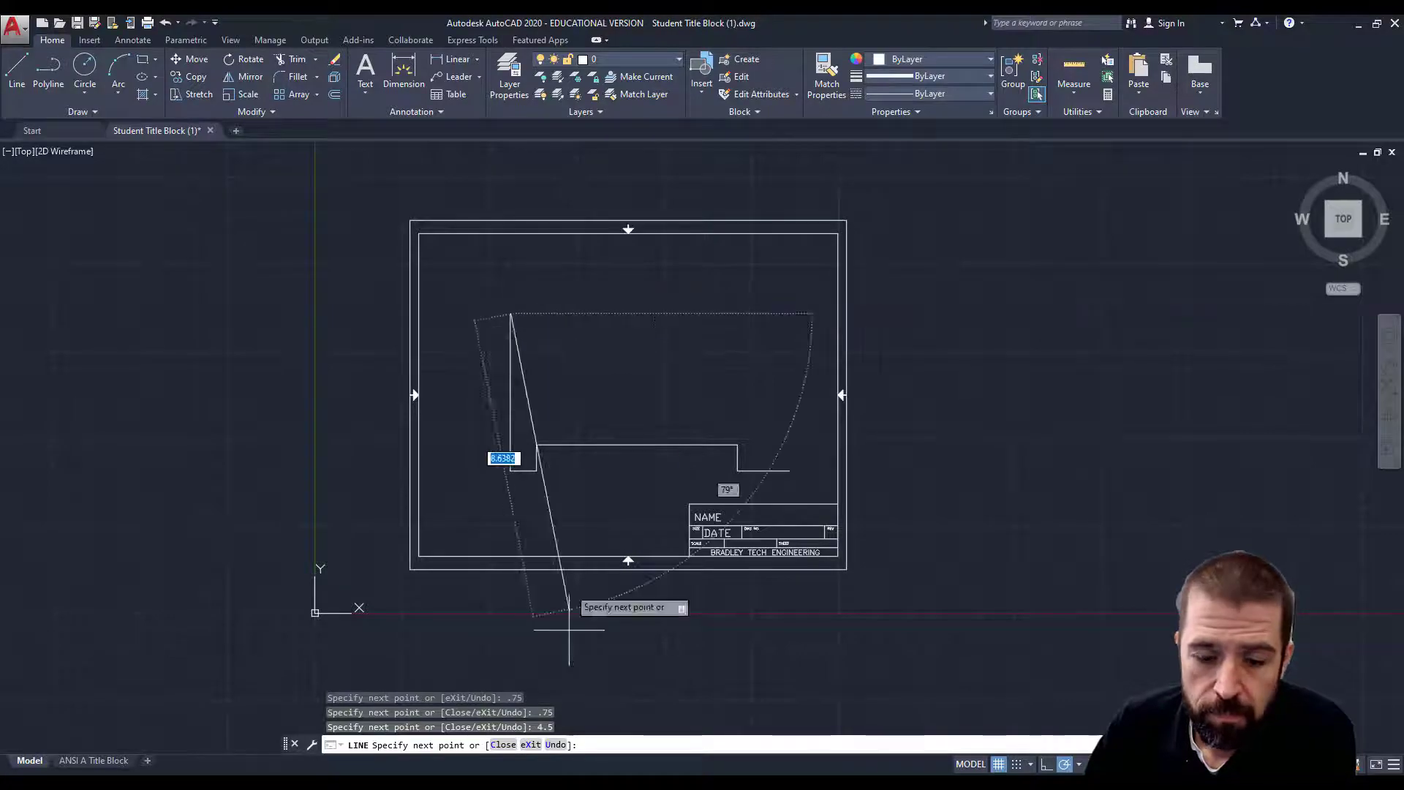
# Look up the upper-left top edge in the PDF and draw it 1.25 units to the right from the left side's upper end.
pyautogui.hotkey('alt', 'Tab')
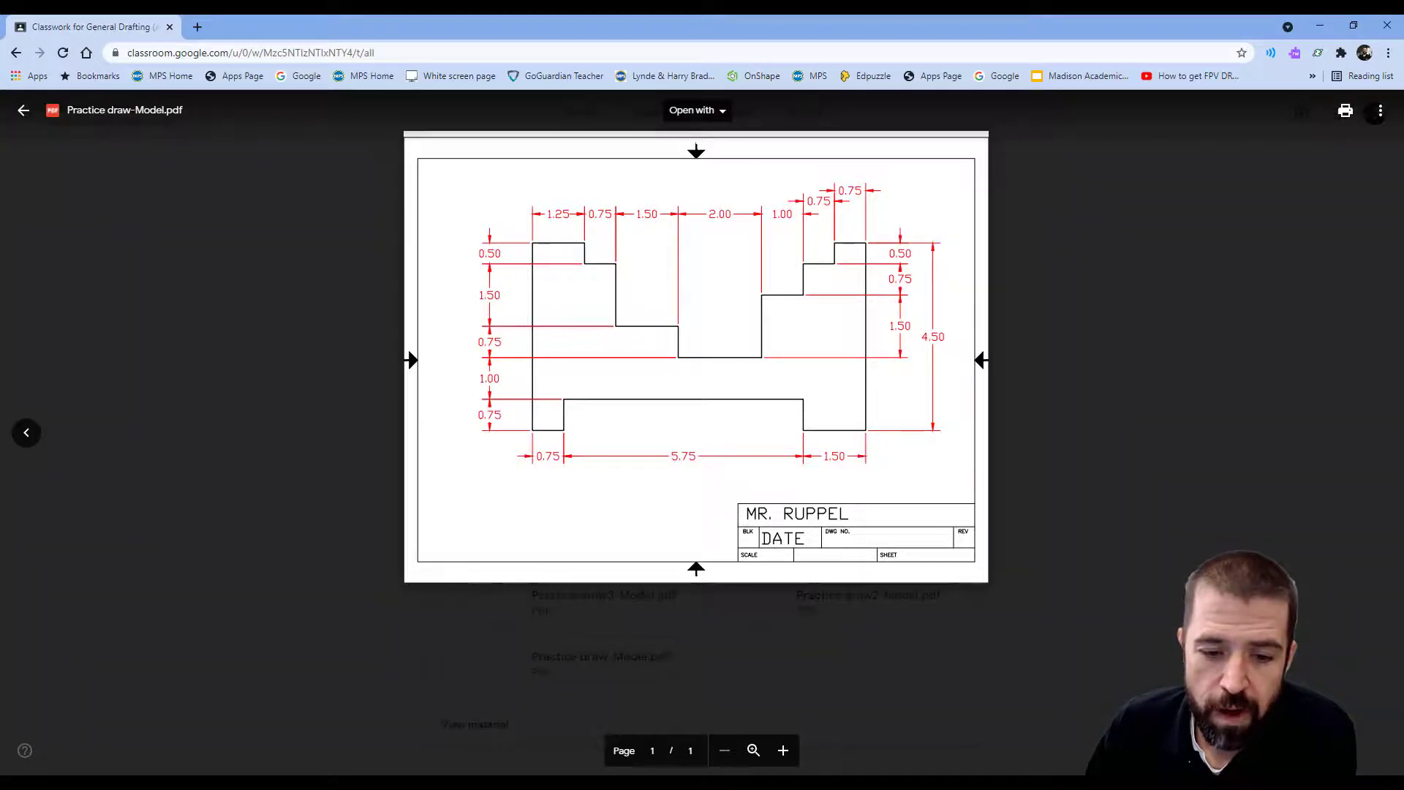
pyautogui.hotkey('alt', 'Tab')
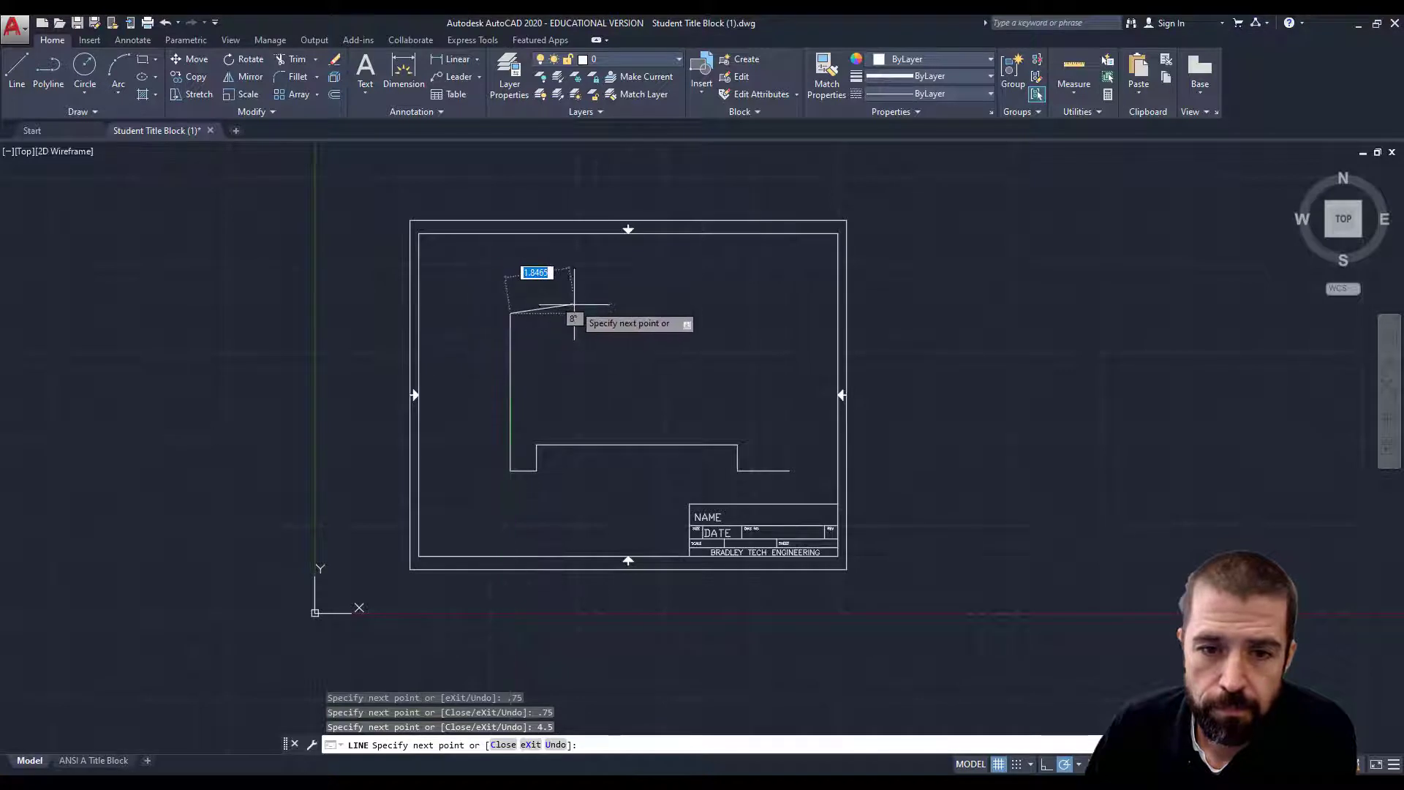
pyautogui.write('1.2')
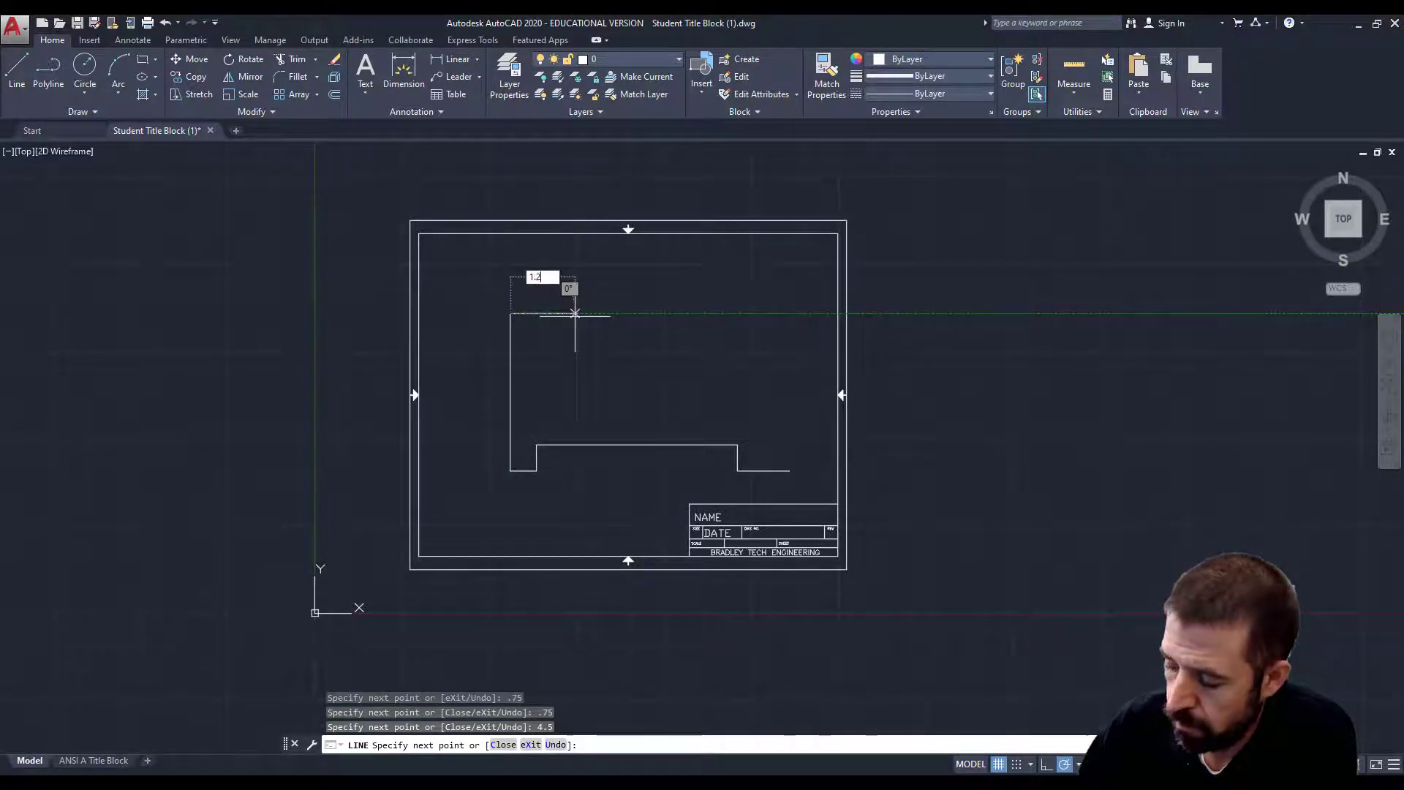
pyautogui.write('5')
pyautogui.press('Return')
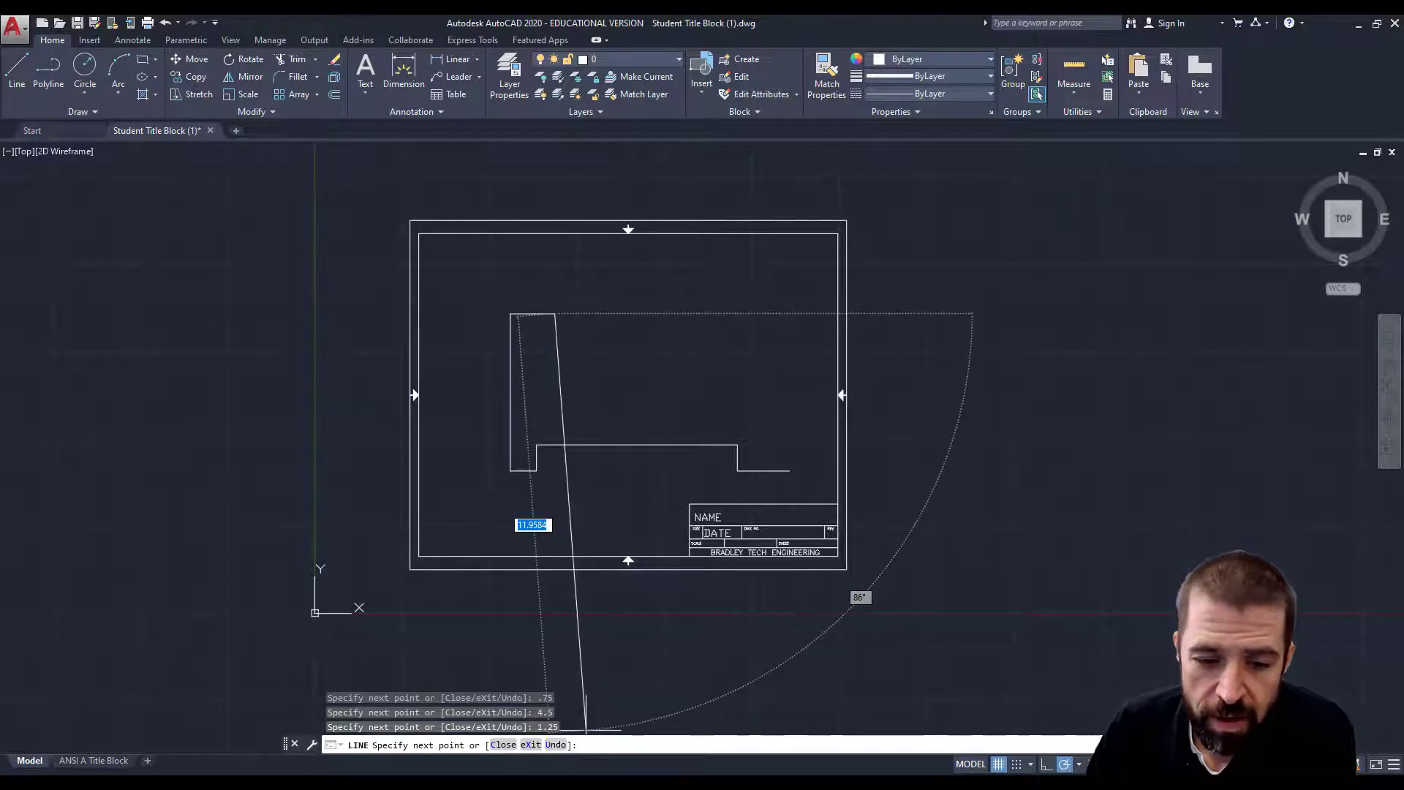
# Look up the first step's height in the PDF and continue the outline 0.5 units straight down from the upper-left top edge.
pyautogui.hotkey('alt', 'Tab')
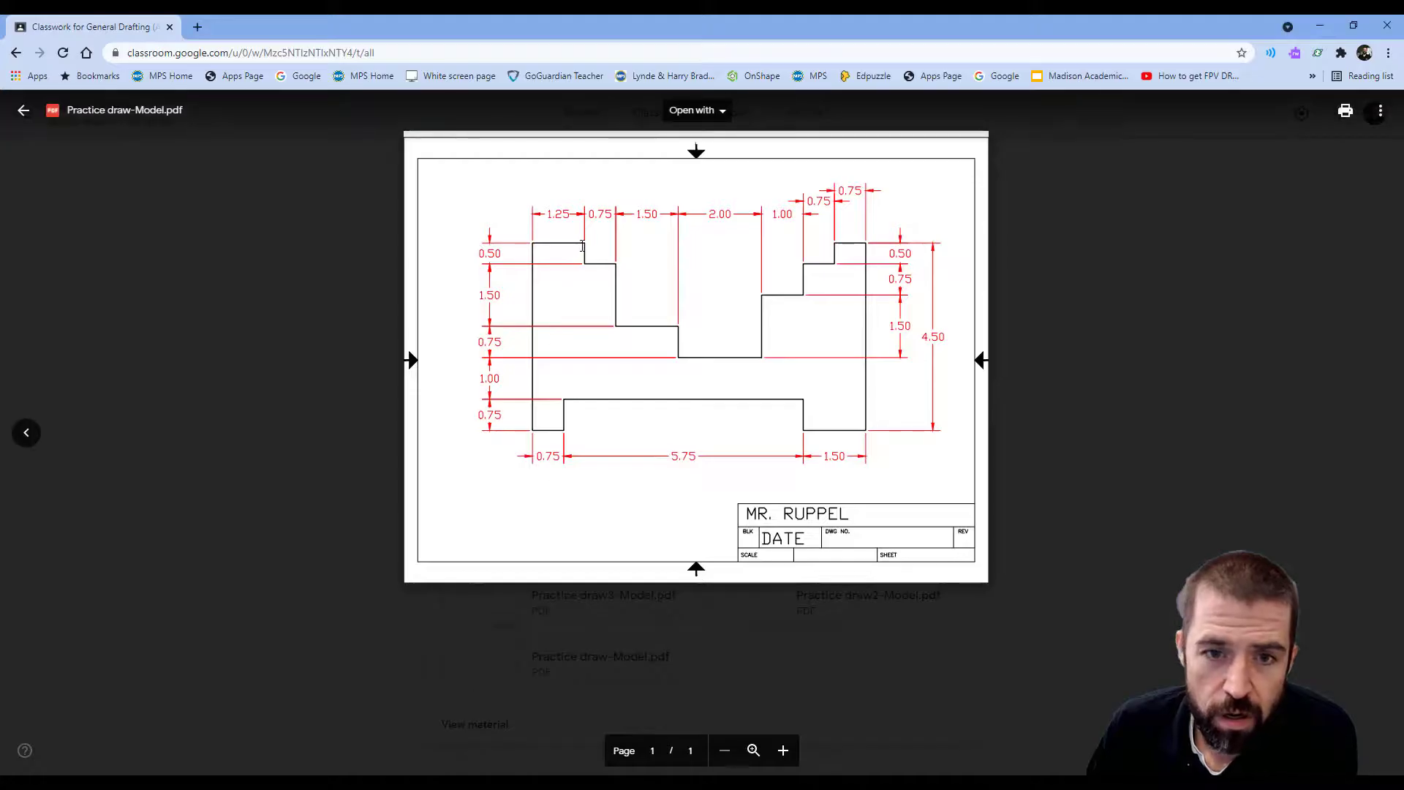
pyautogui.hotkey('alt', 'Tab')
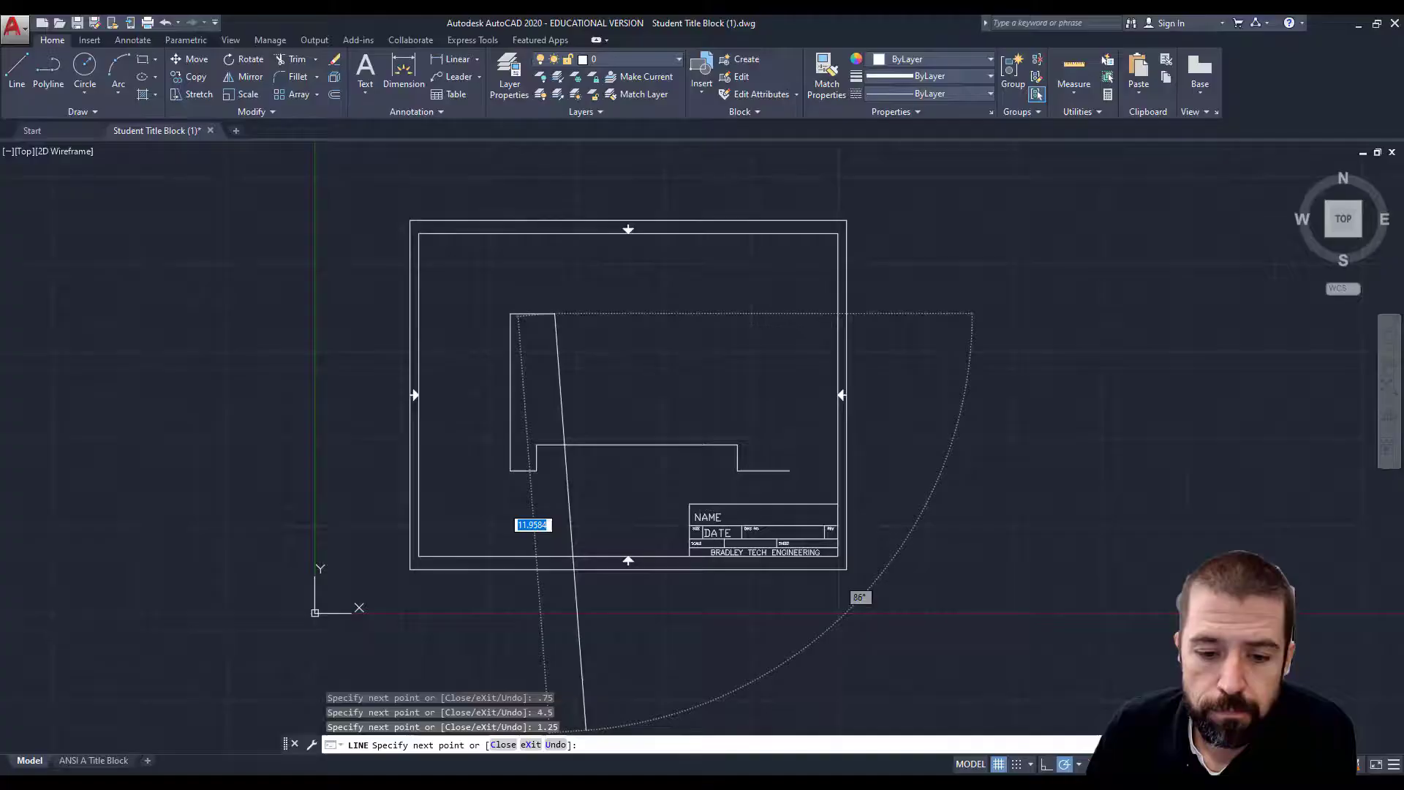
pyautogui.write('.5')
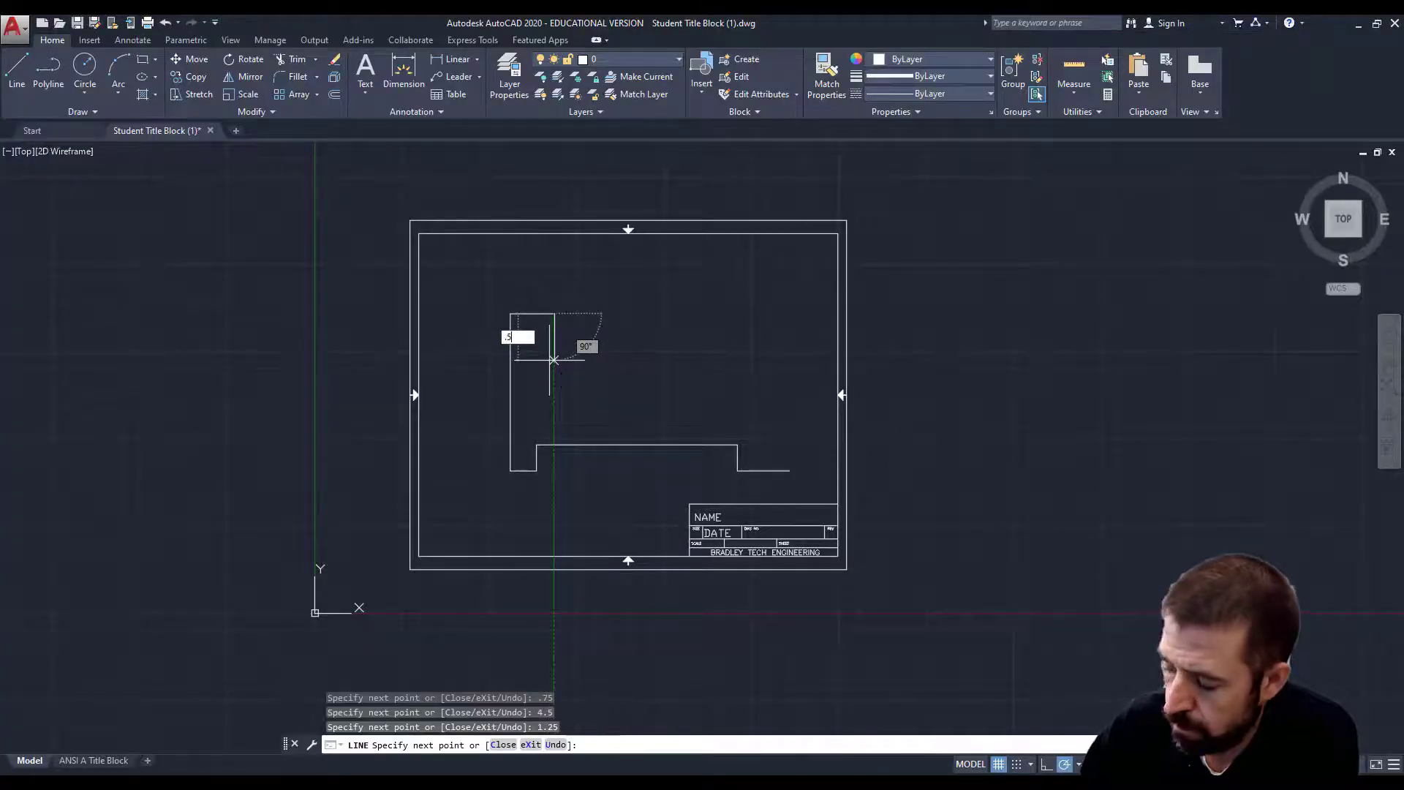
pyautogui.press('Return')
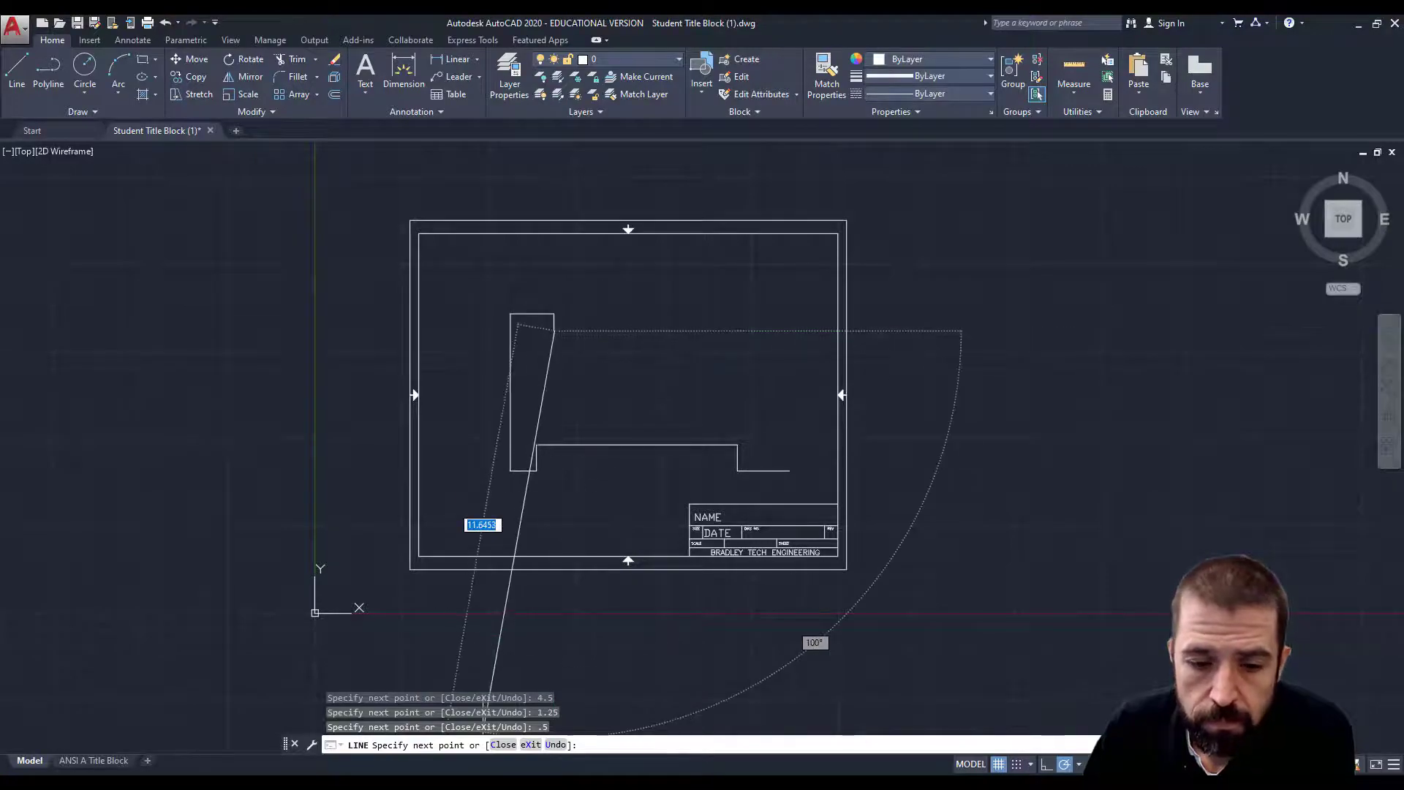
# Check the PDF for the first left step's width and continue the outline 0.75 units to the right.
pyautogui.click(480, 780)
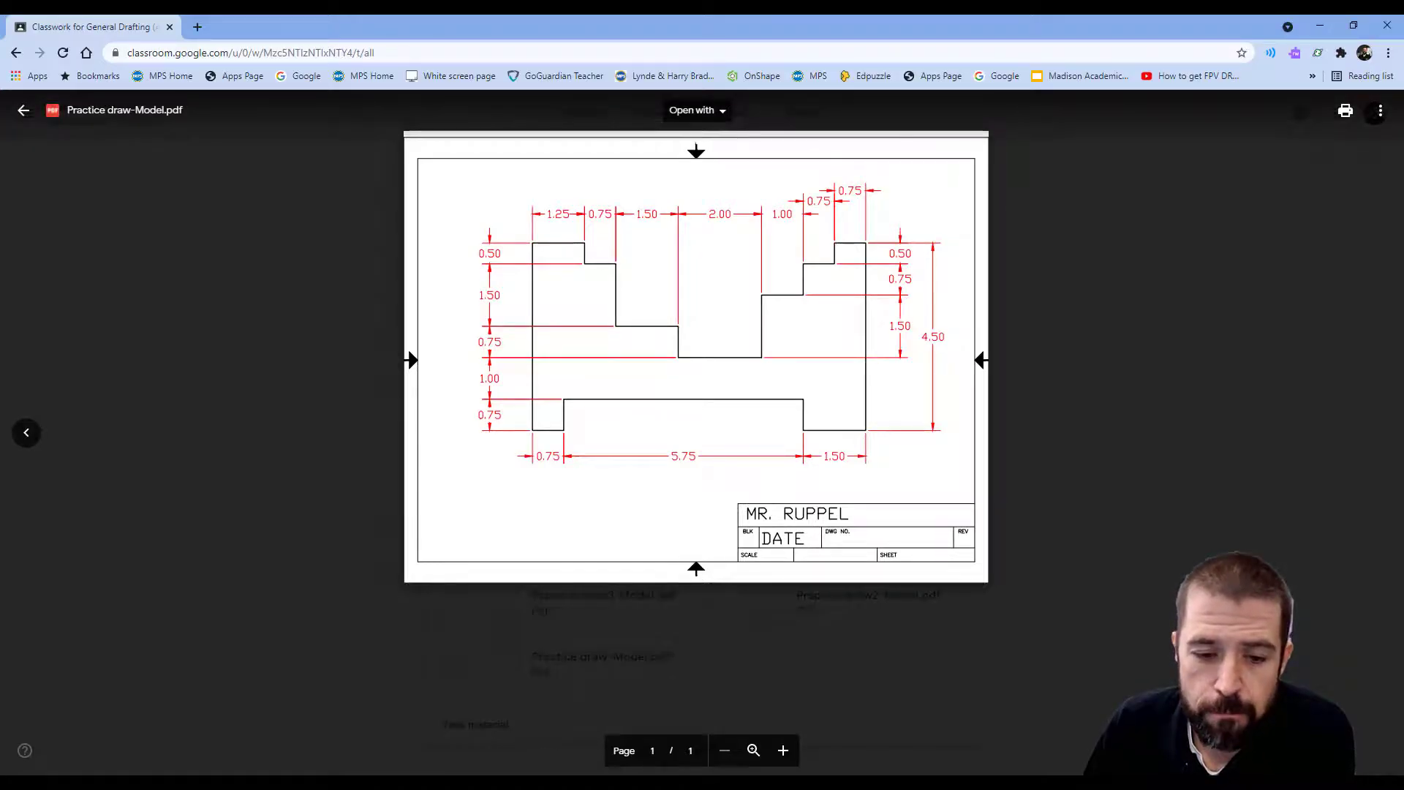
pyautogui.click(540, 784)
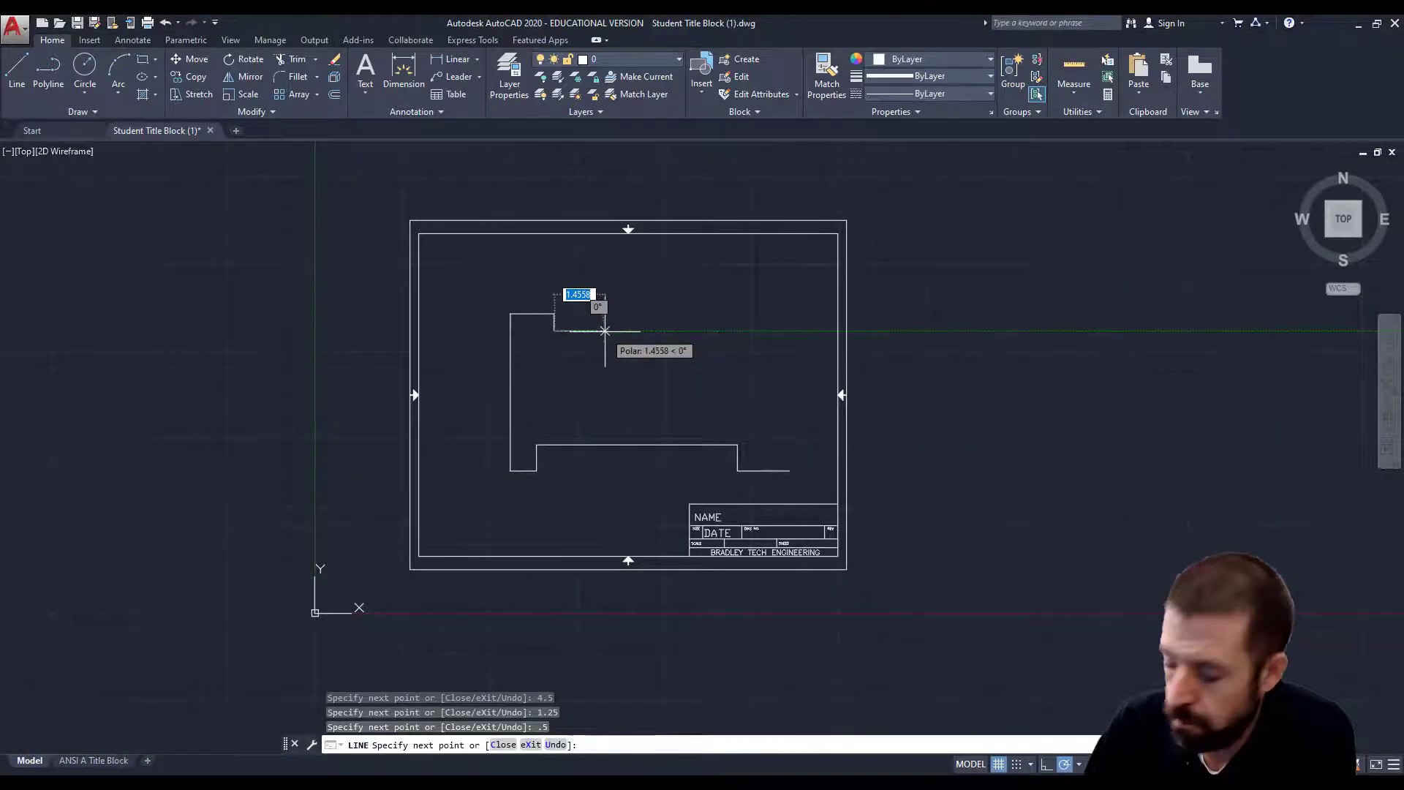
pyautogui.write('.75')
pyautogui.press('Return')
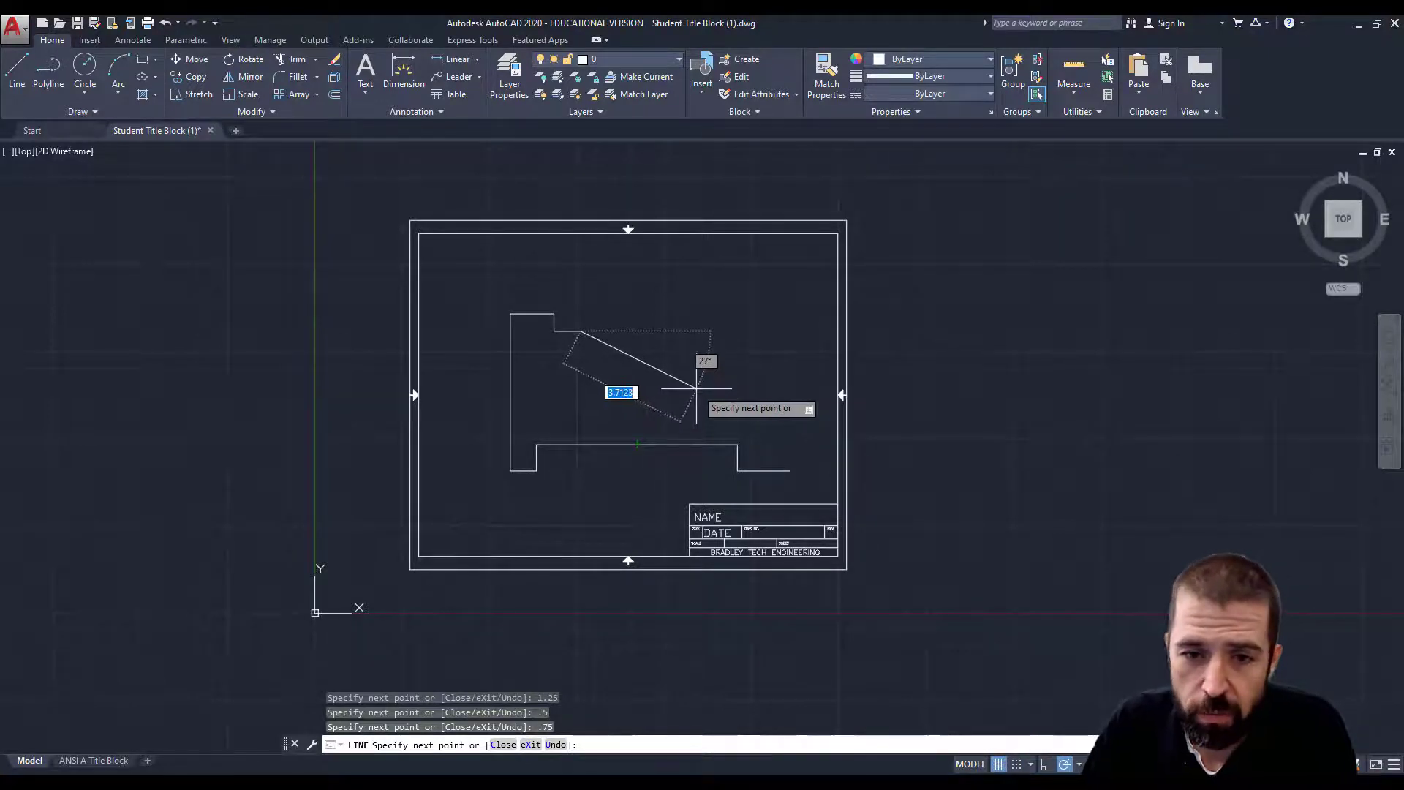
# Look up the second left step's height in the PDF and draw the line 1.5 units straight down.
pyautogui.scroll(2, 662, 369)
pyautogui.scroll(-3, 614, 359)
pyautogui.scroll(1, 577, 356)
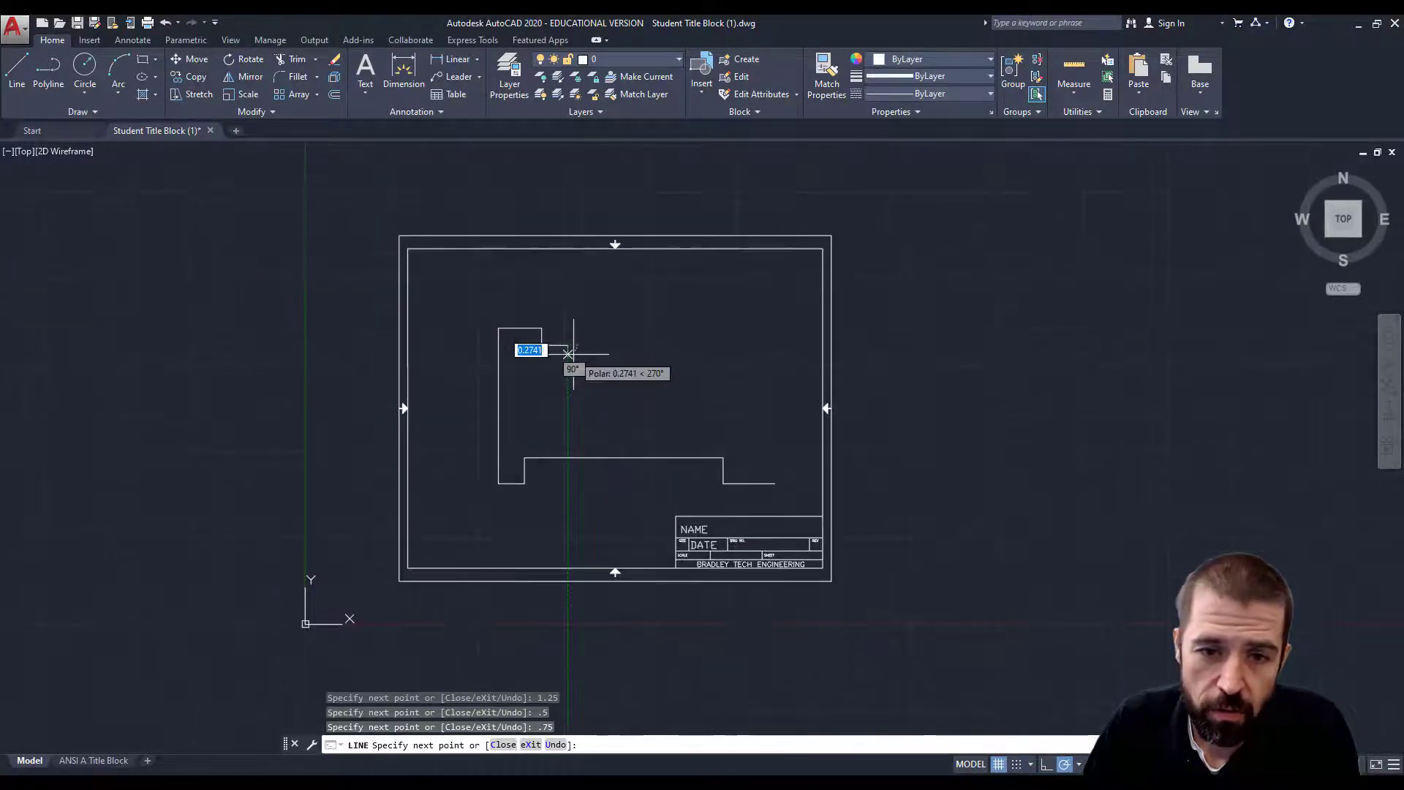
pyautogui.scroll(2, 568, 354)
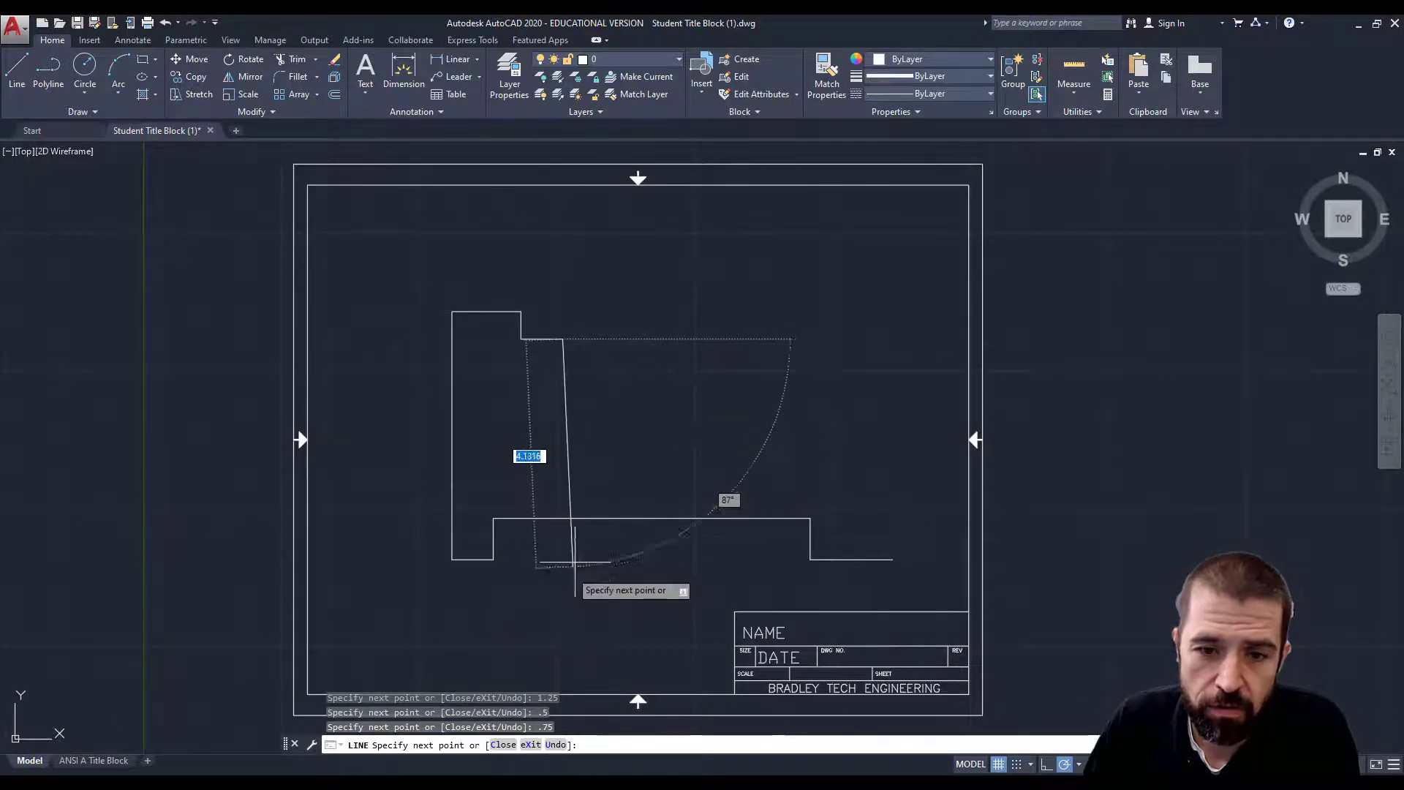
pyautogui.hotkey('alt', 'Tab')
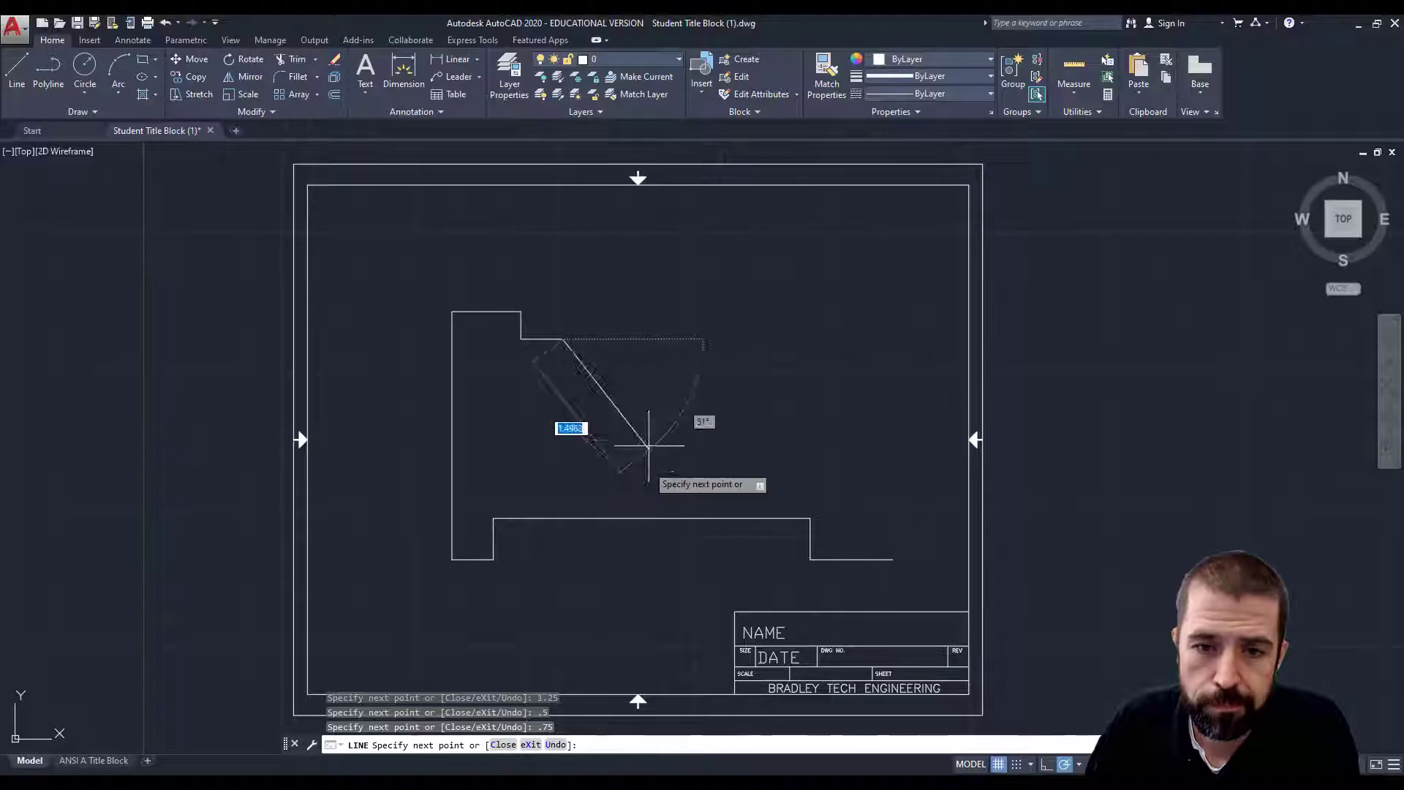
pyautogui.hotkey('alt', 'Tab')
pyautogui.write('1')
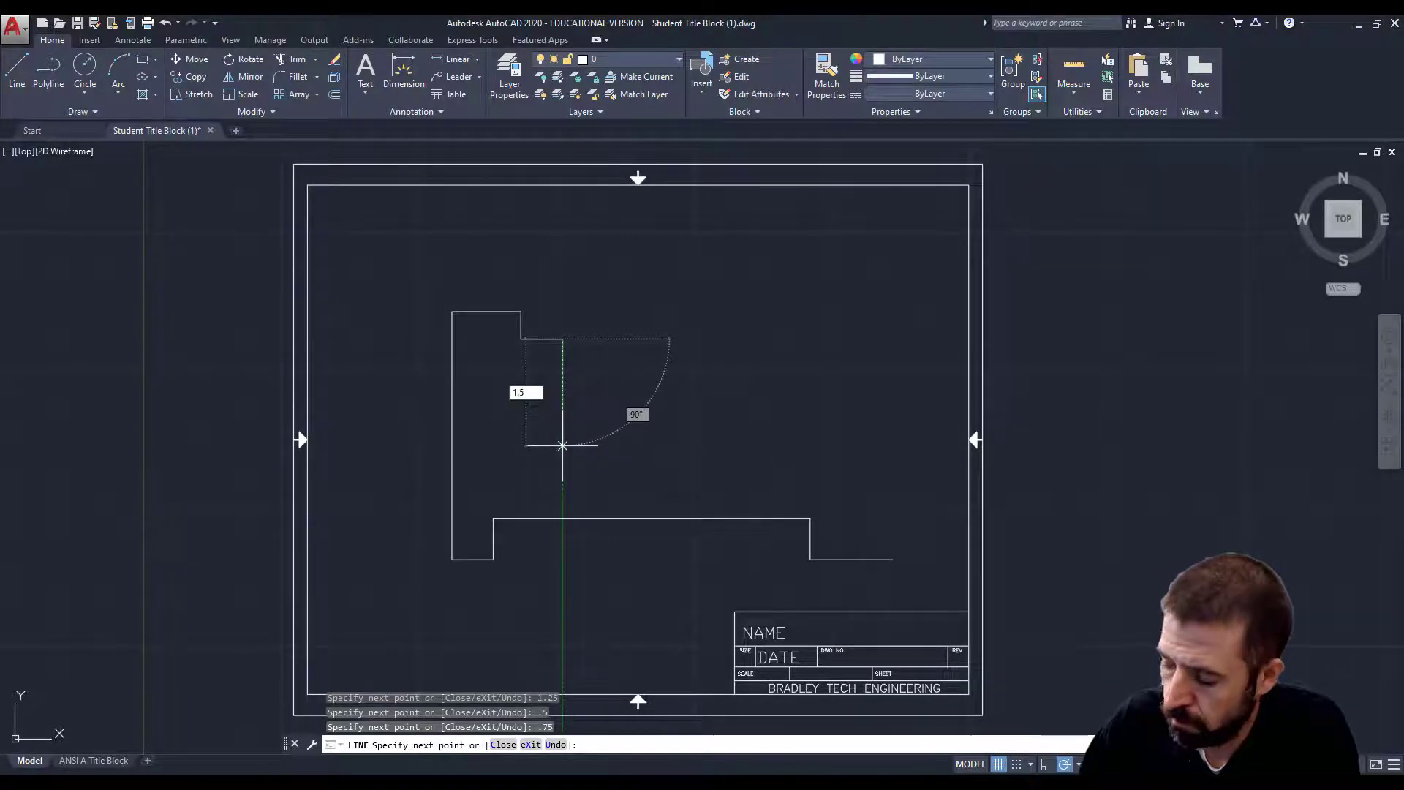
pyautogui.write('.5')
pyautogui.press('Return')
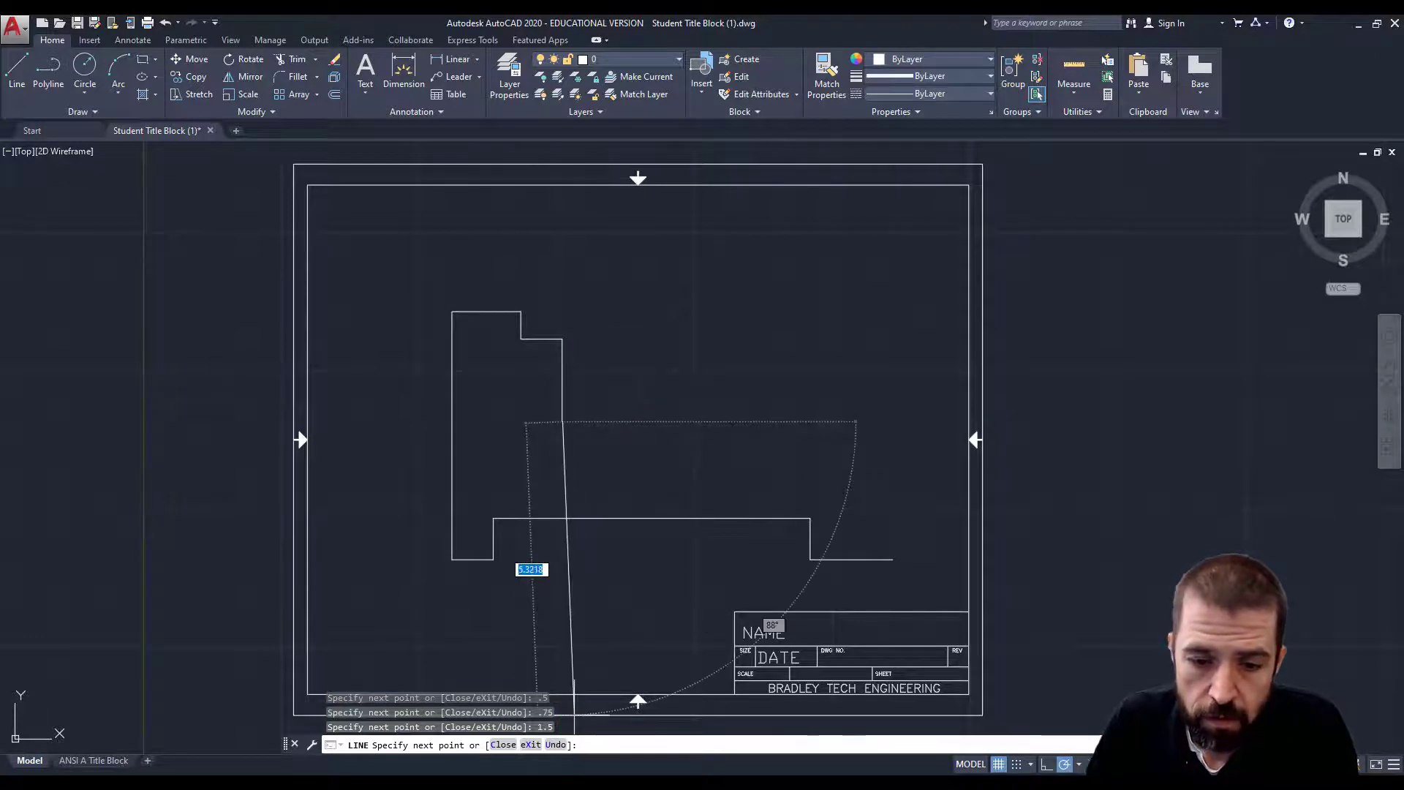
# Check the PDF for the lower left step's width and continue the outline 1.5 units to the right.
pyautogui.hotkey('alt', 'Tab')
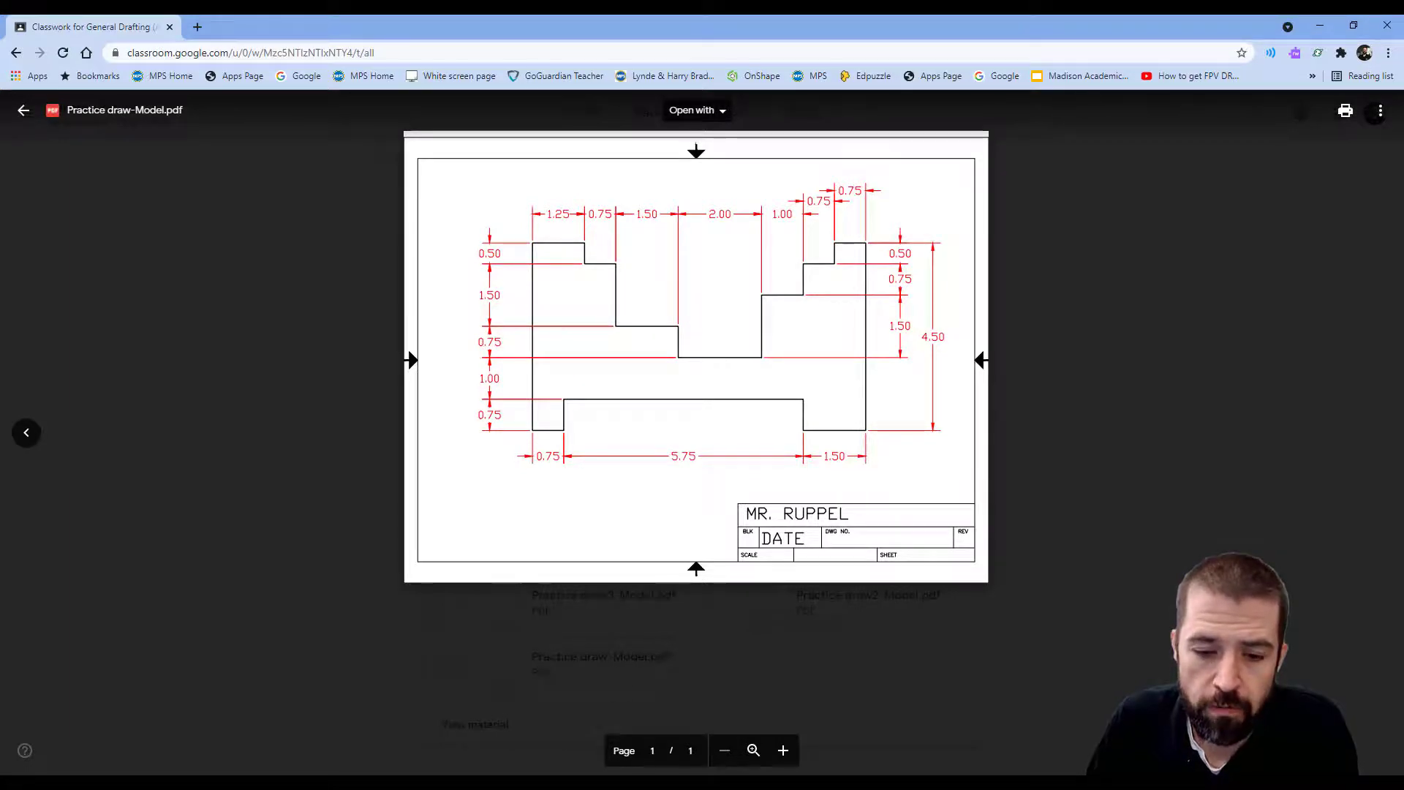
pyautogui.hotkey('alt', 'Tab')
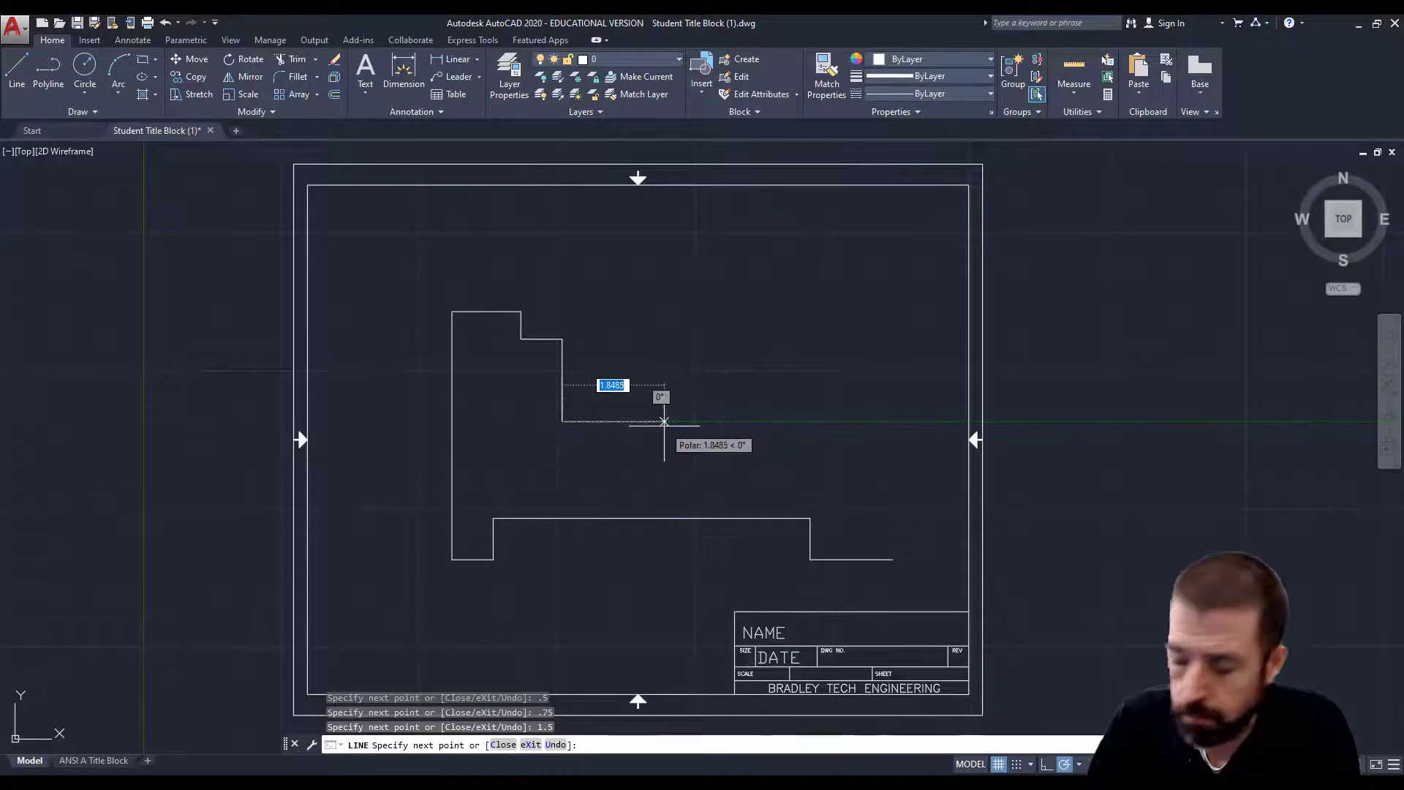
pyautogui.write('1.5')
pyautogui.press('Return')
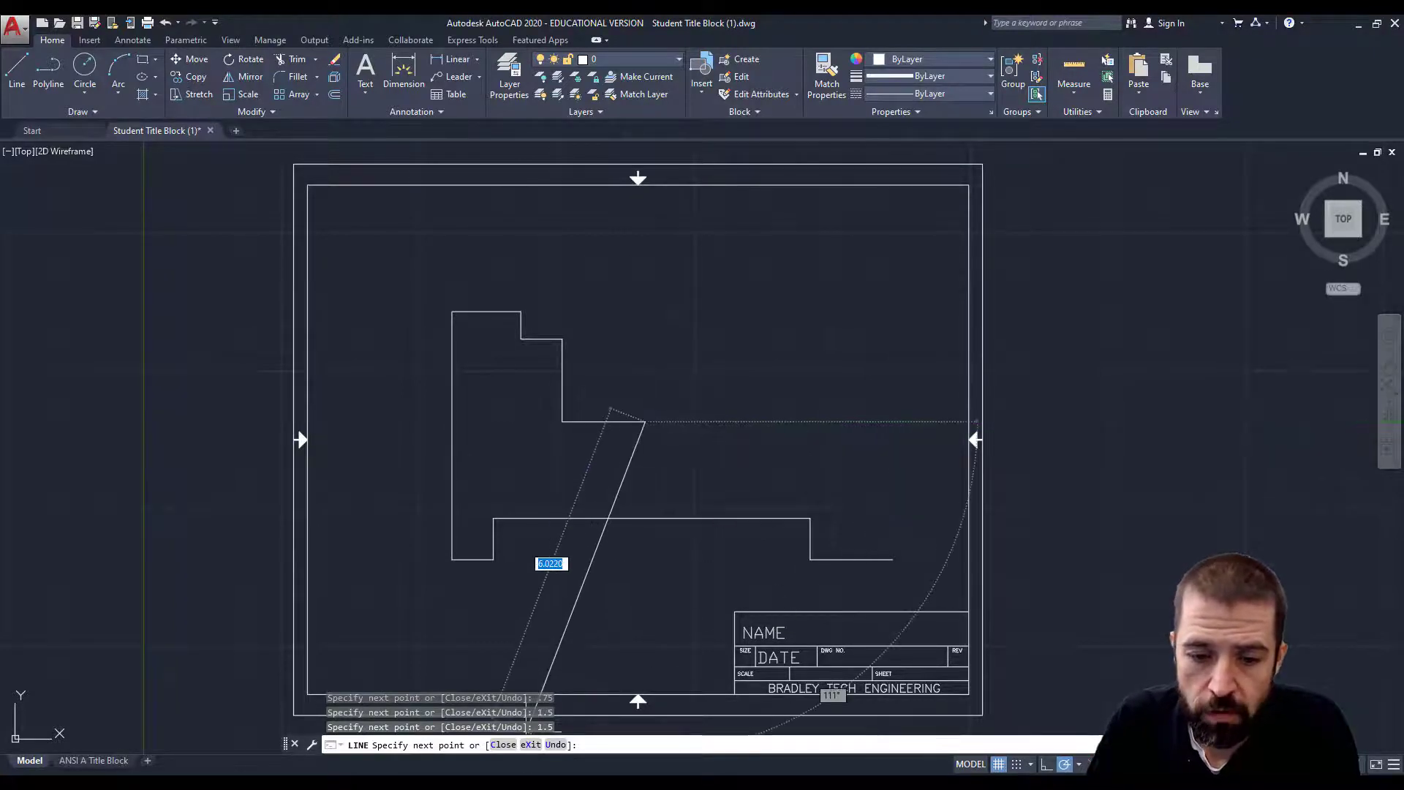
# Look up the last drop on the left side in the PDF and draw it 0.75 units straight down.
pyautogui.hotkey('alt', 'Tab')
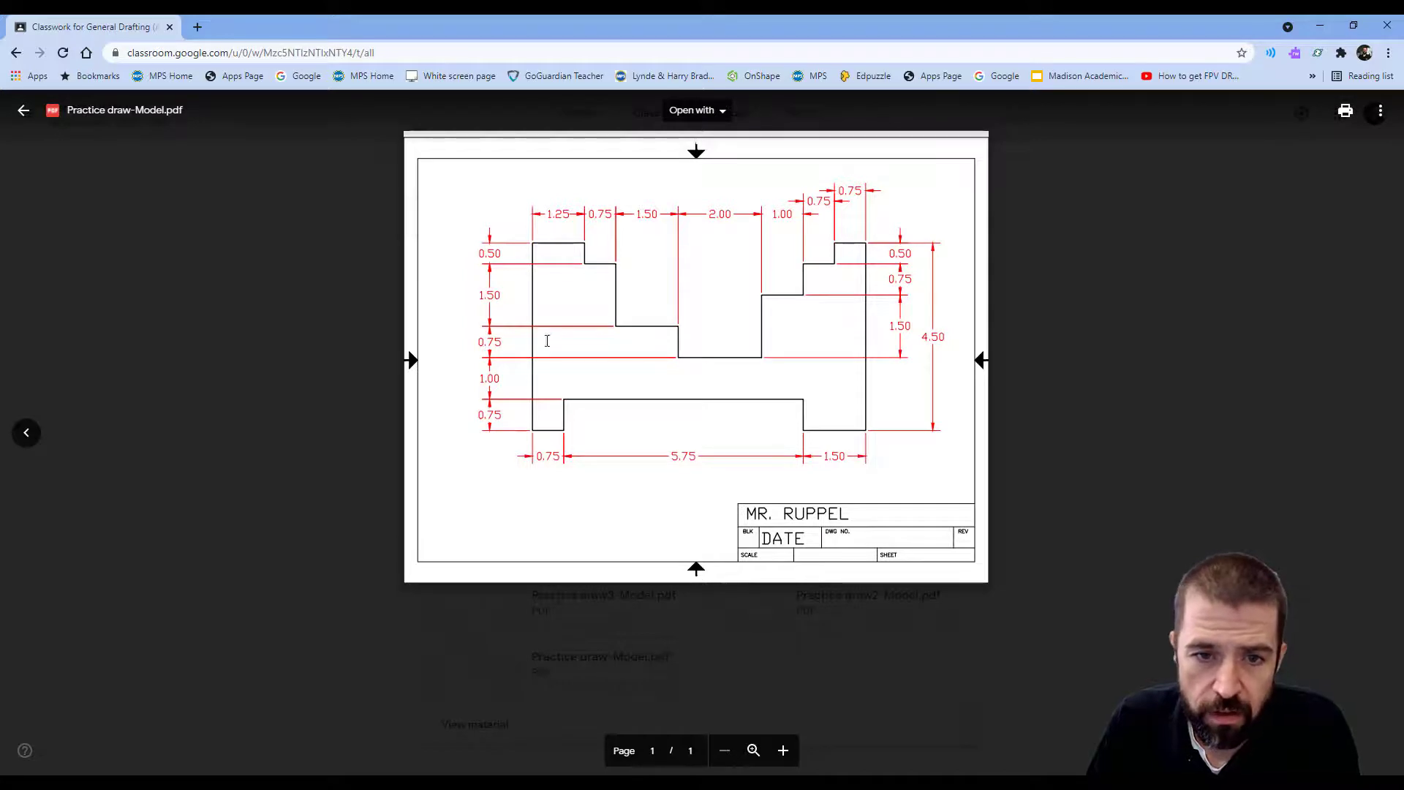
pyautogui.hotkey('alt', 'Tab')
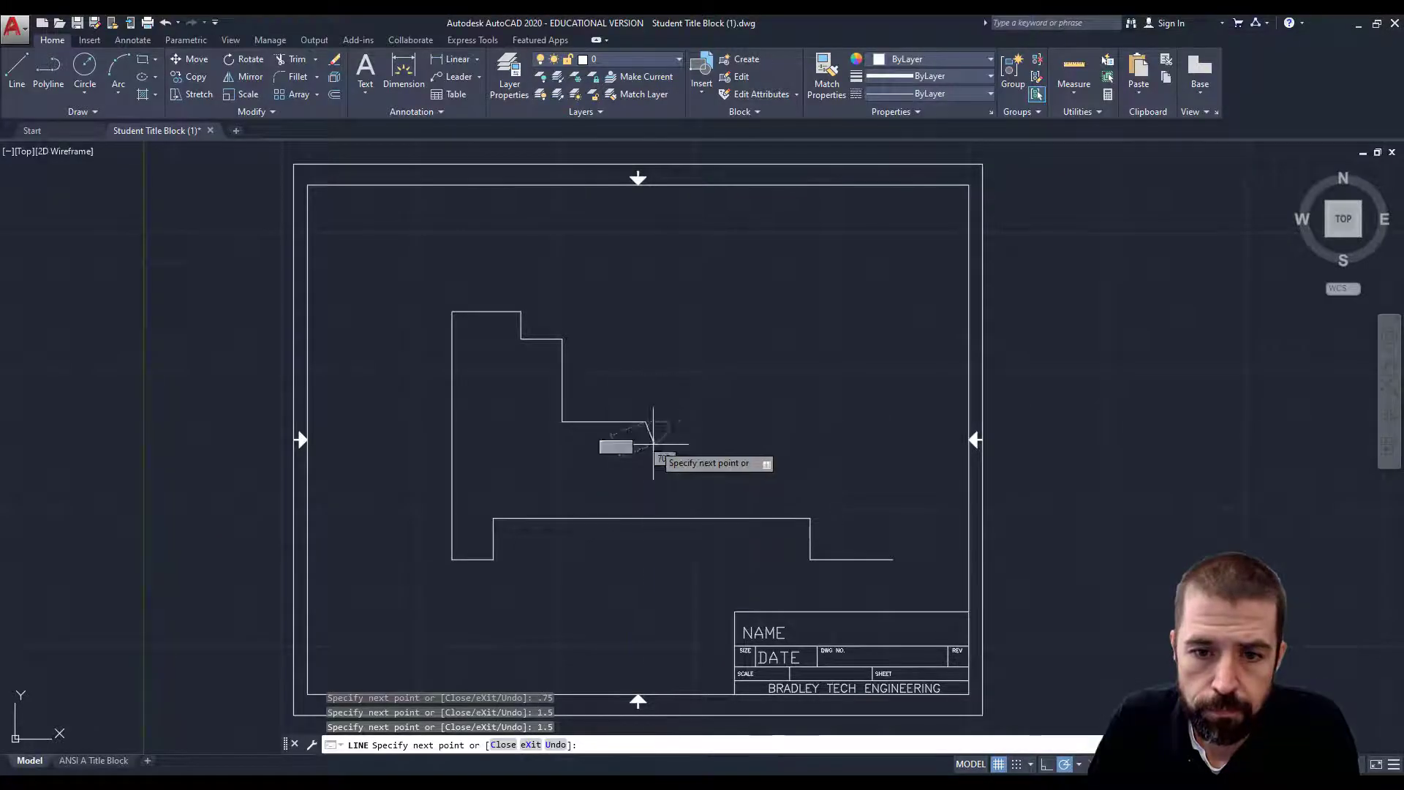
pyautogui.write('.75')
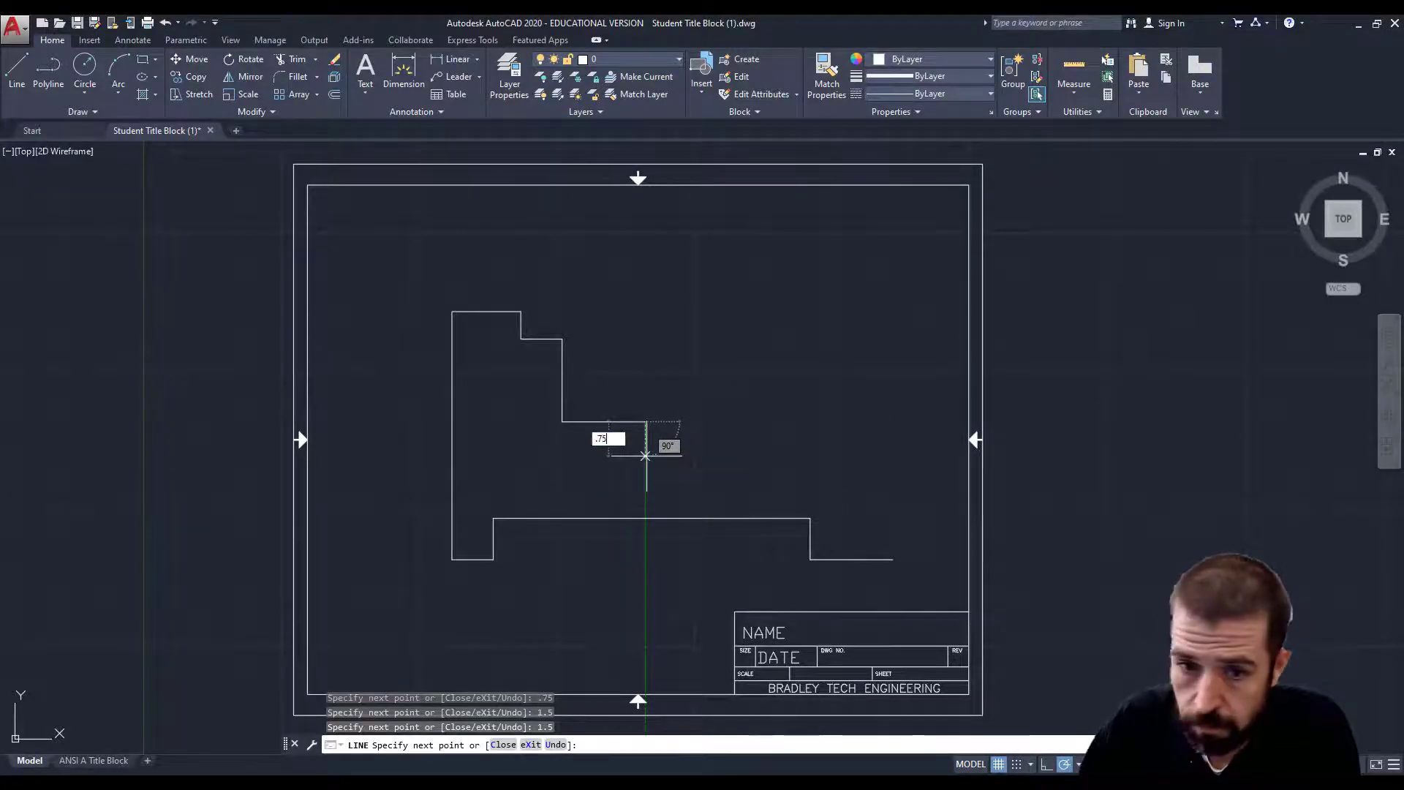
pyautogui.press('Return')
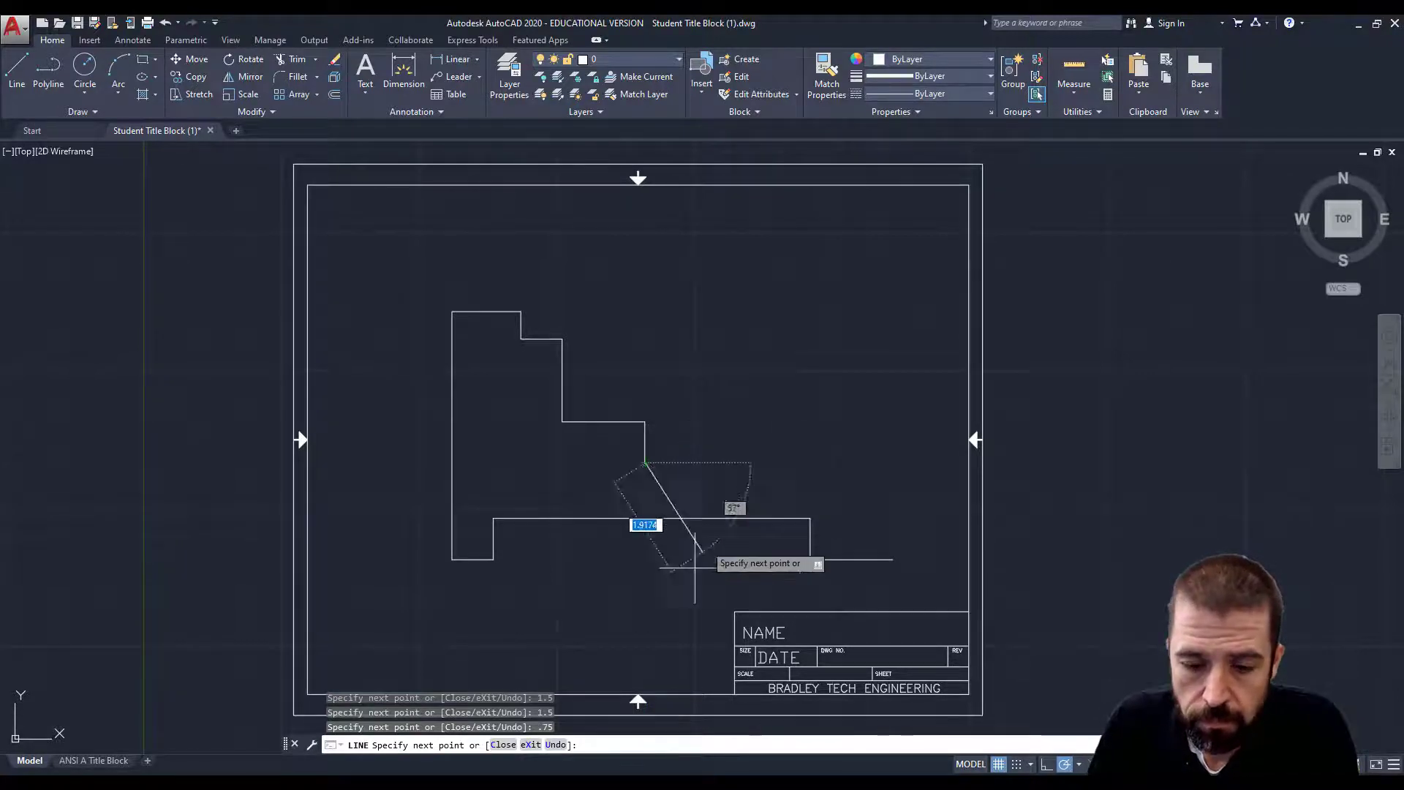
# Check the PDF for the central recess's width and draw its floor 2 units to the right.
pyautogui.hotkey('alt', 'Tab')
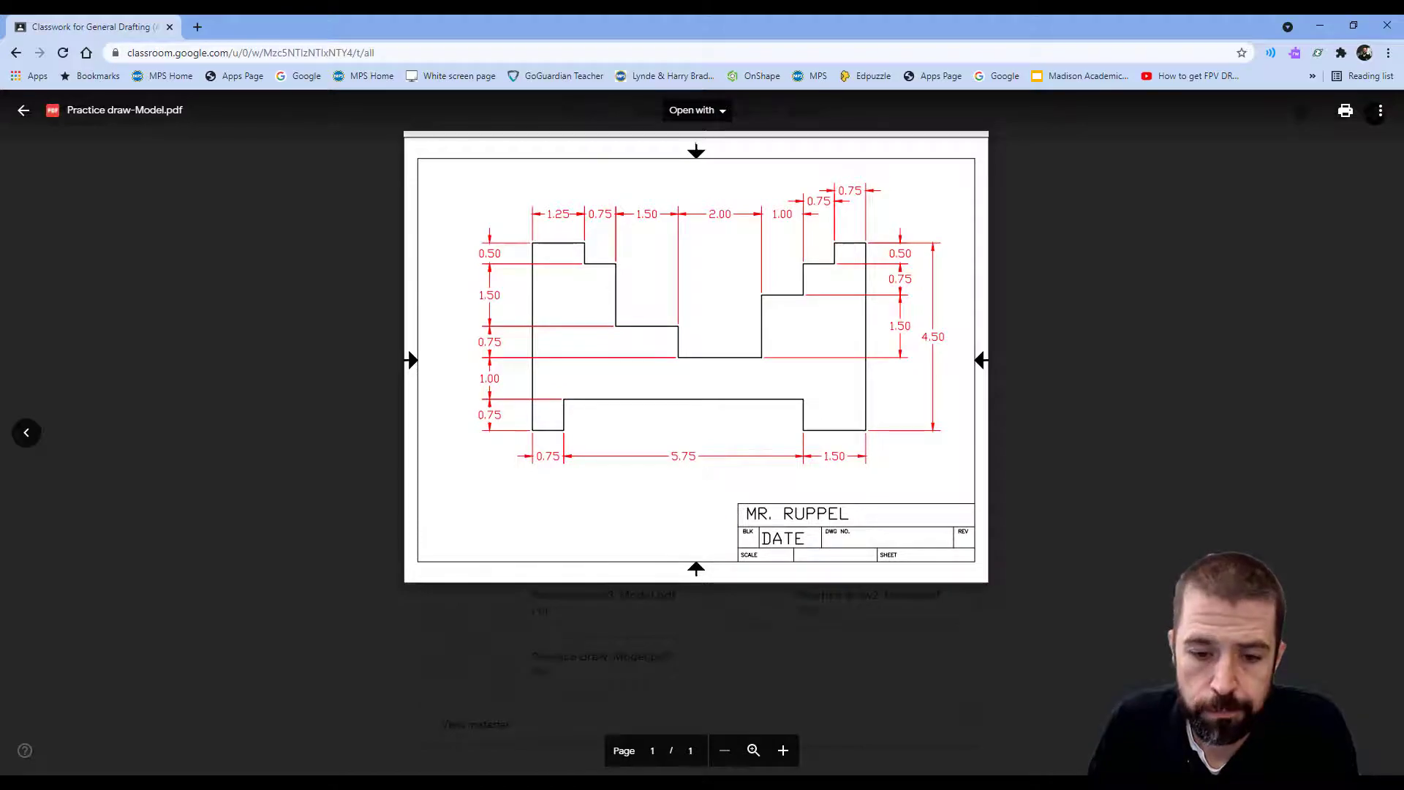
pyautogui.hotkey('alt', 'Tab')
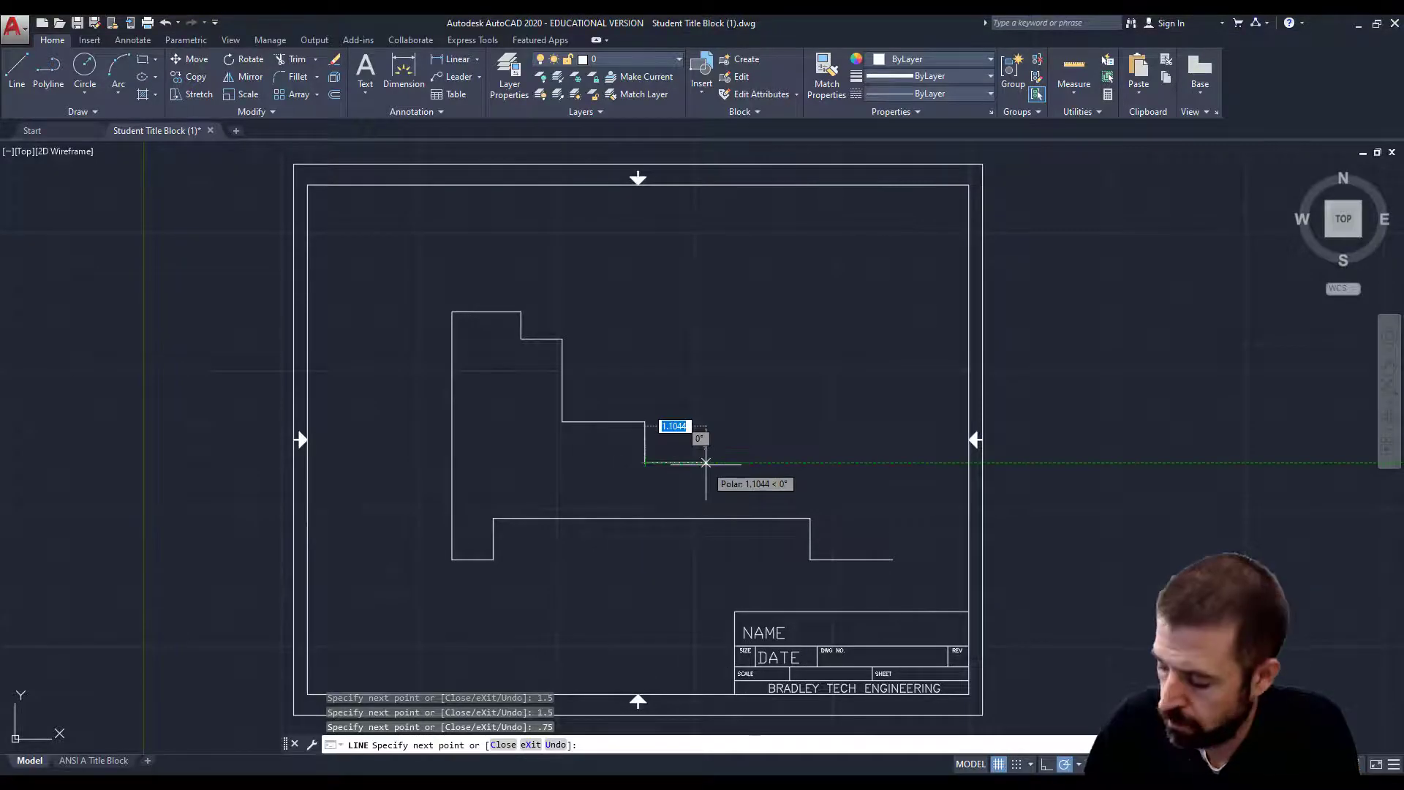
pyautogui.write('2')
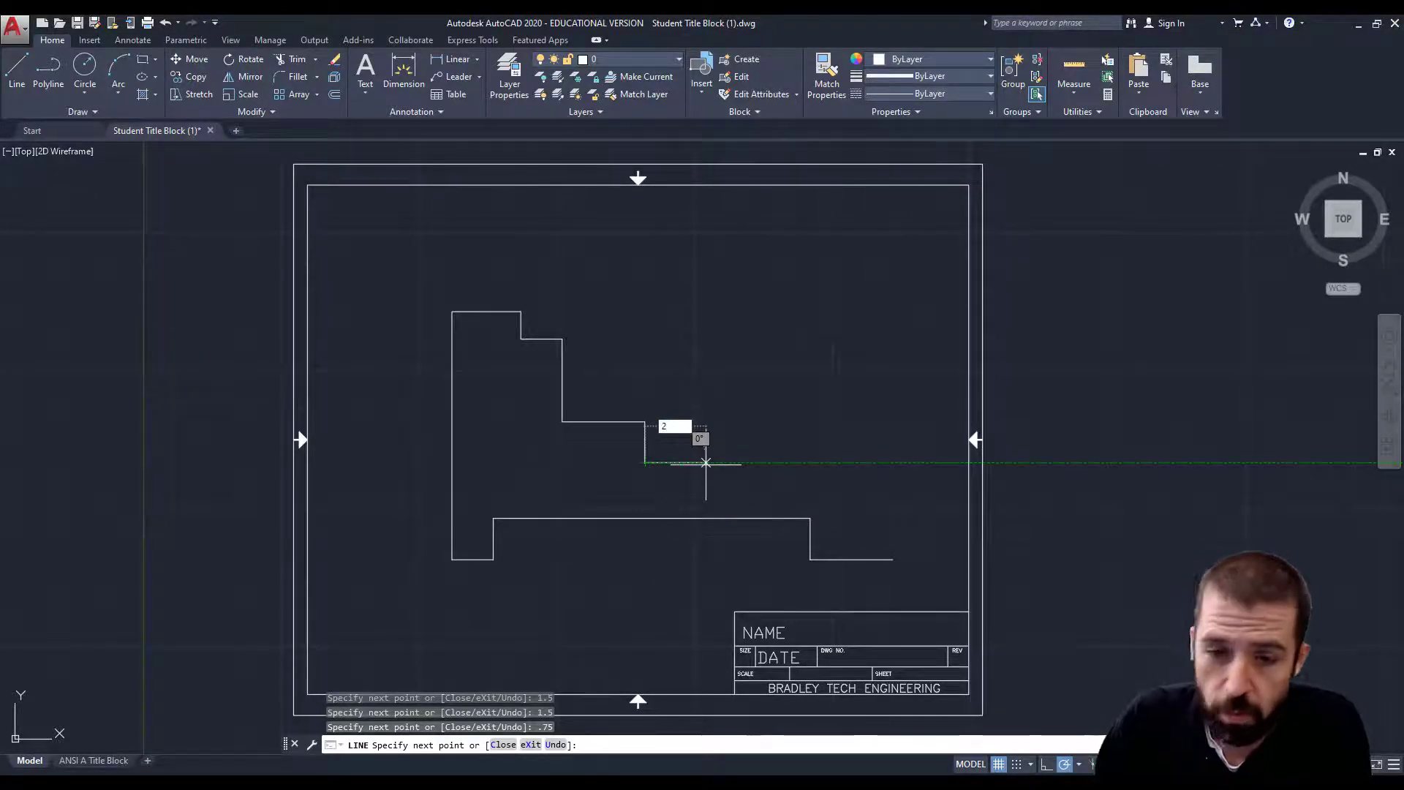
pyautogui.press('Return')
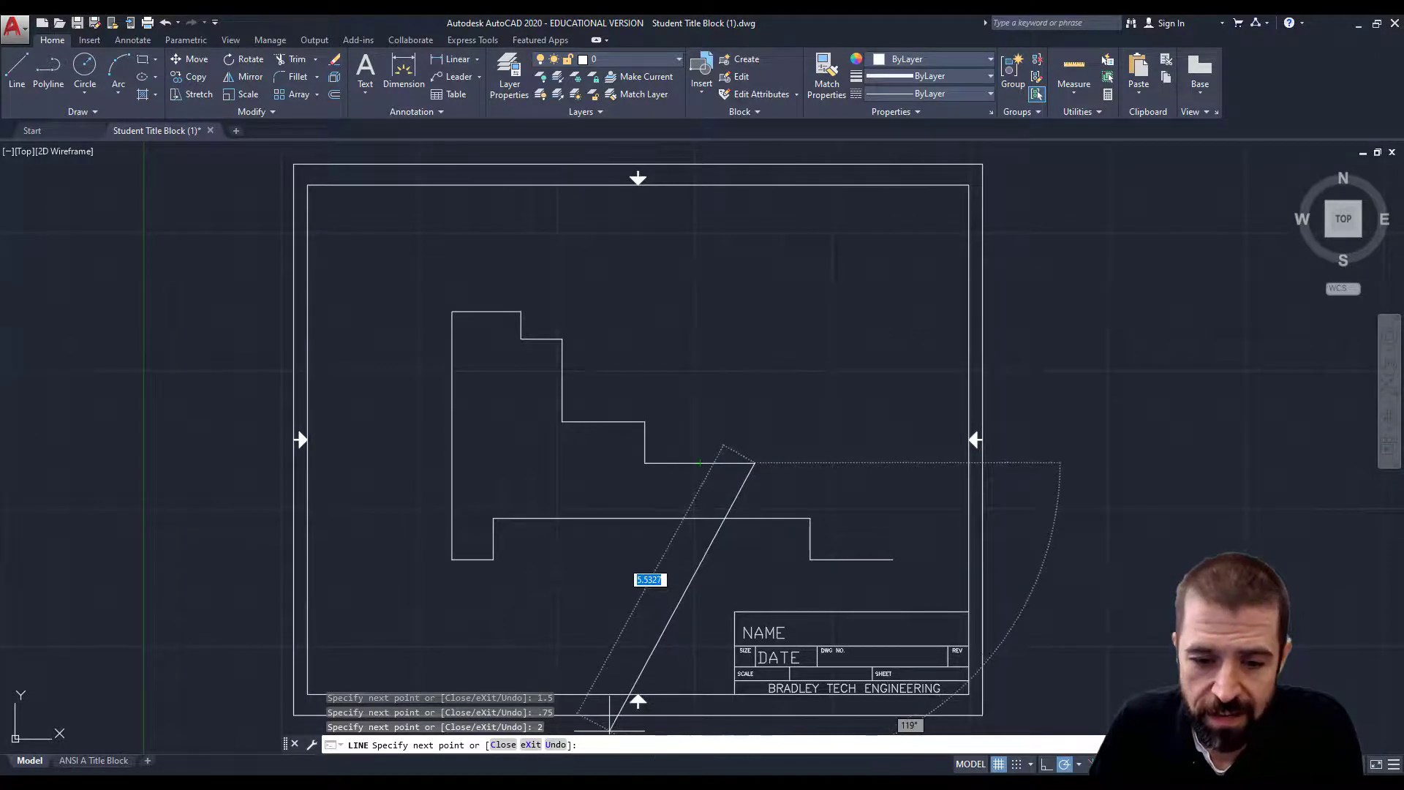
# Look up the height of the recess's right wall in the PDF and draw it 1.5 units straight up.
pyautogui.hotkey('alt', 'Tab')
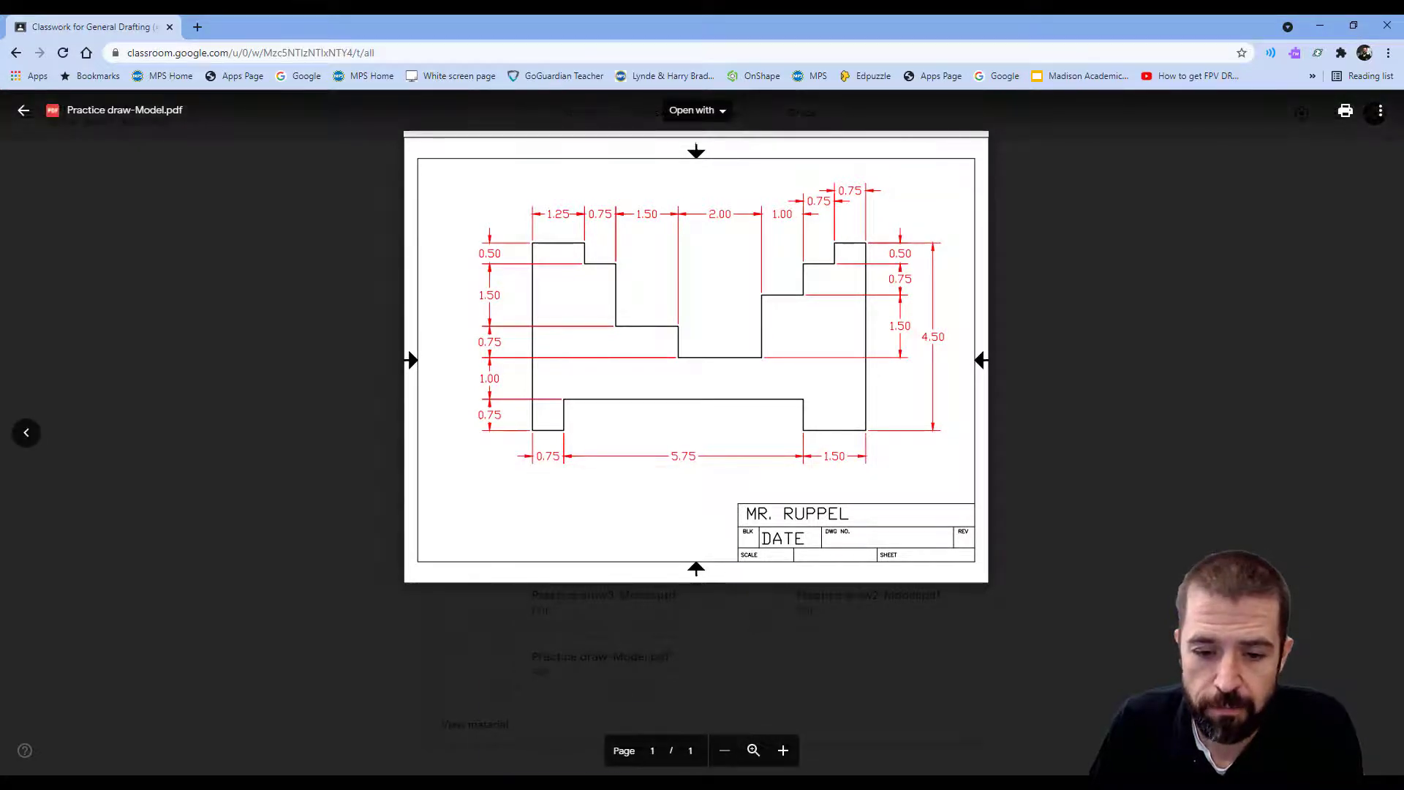
pyautogui.hotkey('alt', 'Tab')
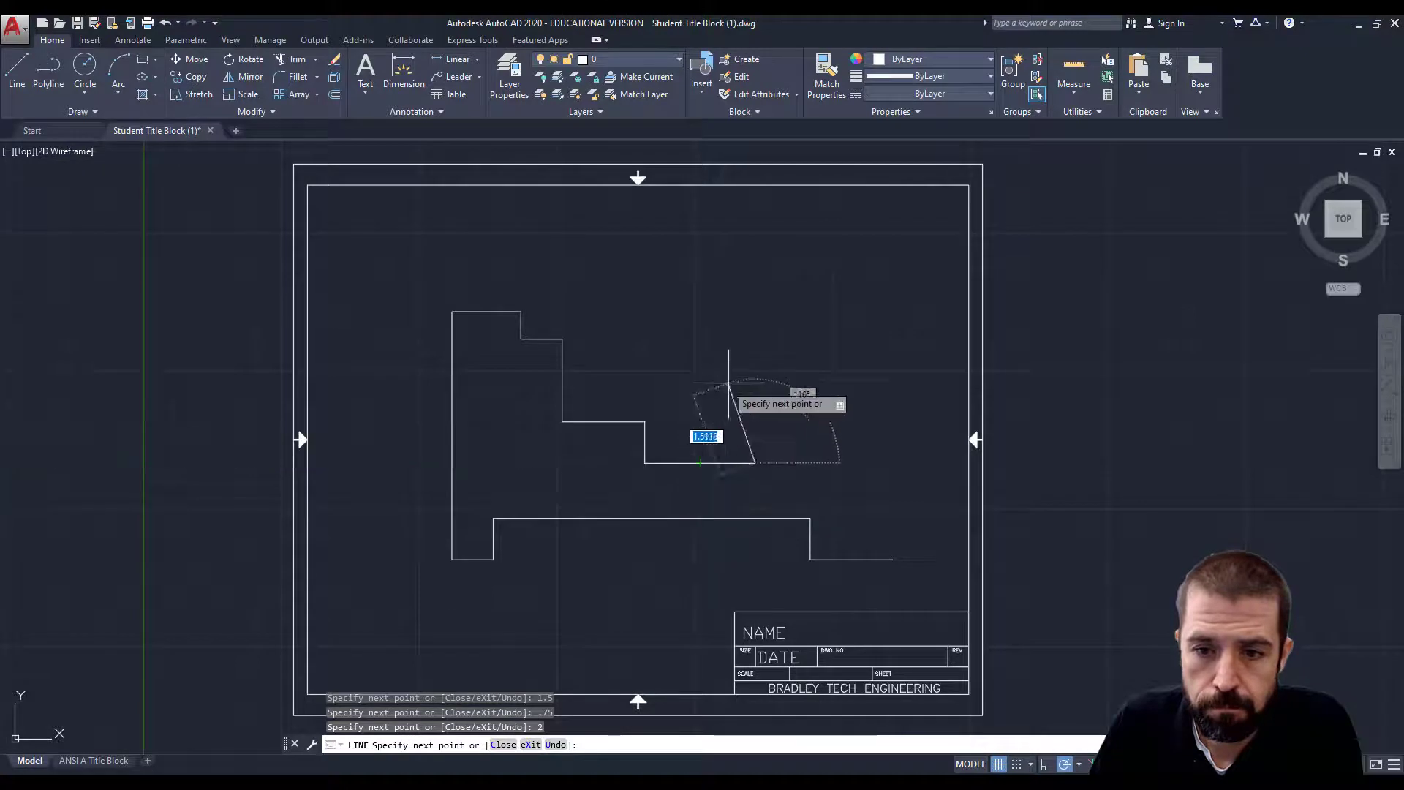
pyautogui.write('1')
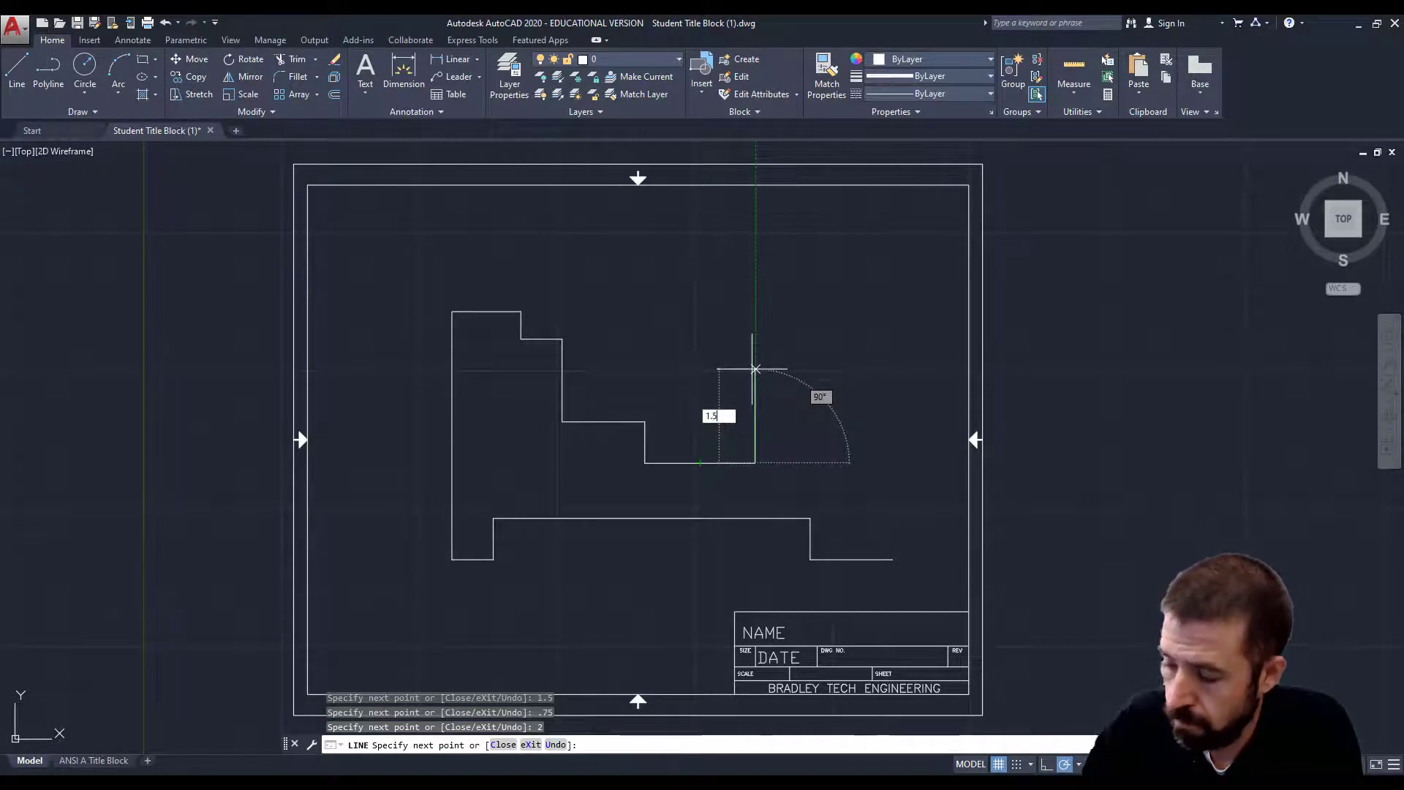
pyautogui.write('.5')
pyautogui.press('Return')
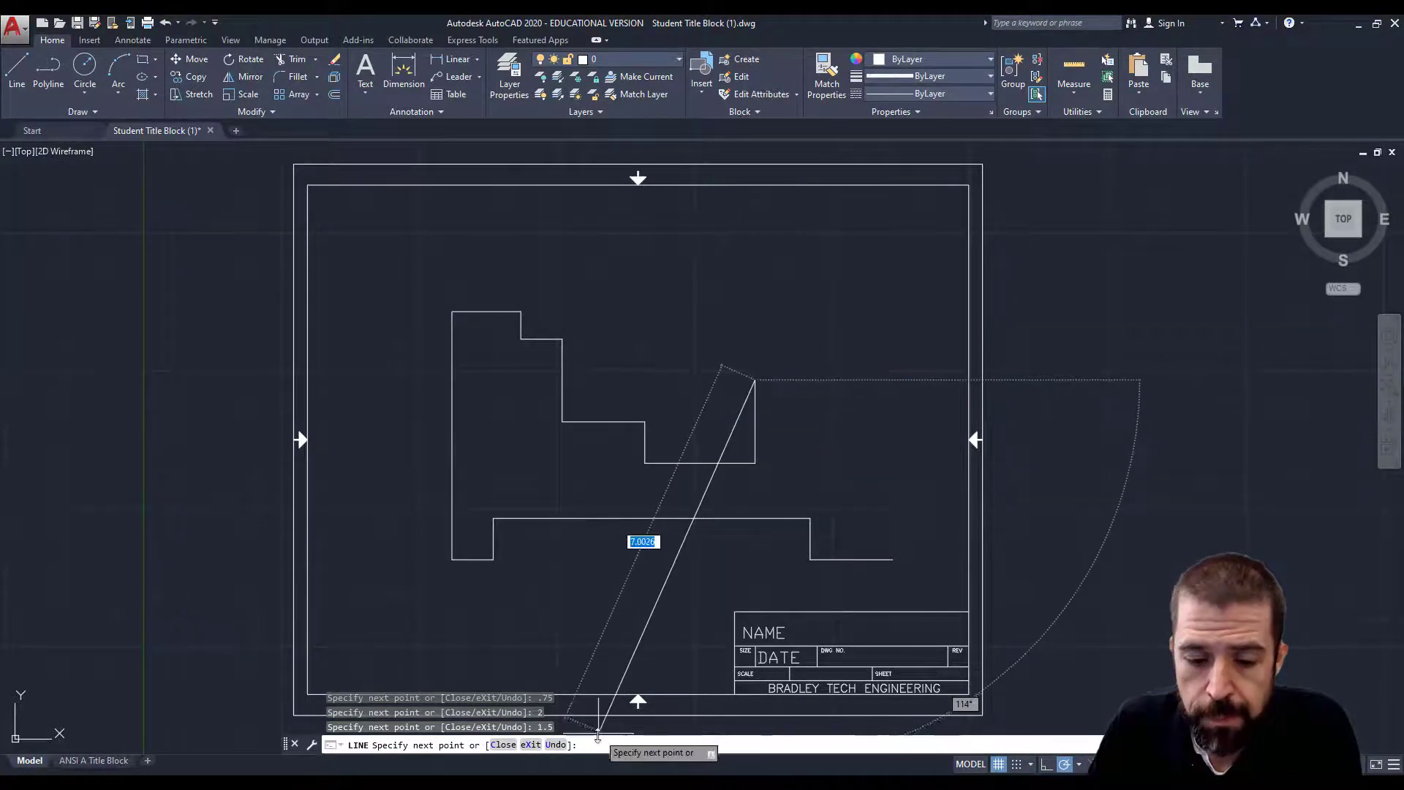
# Check the PDF for the lower right step's width and continue the outline 1 unit to the right.
pyautogui.hotkey('alt', 'Tab')
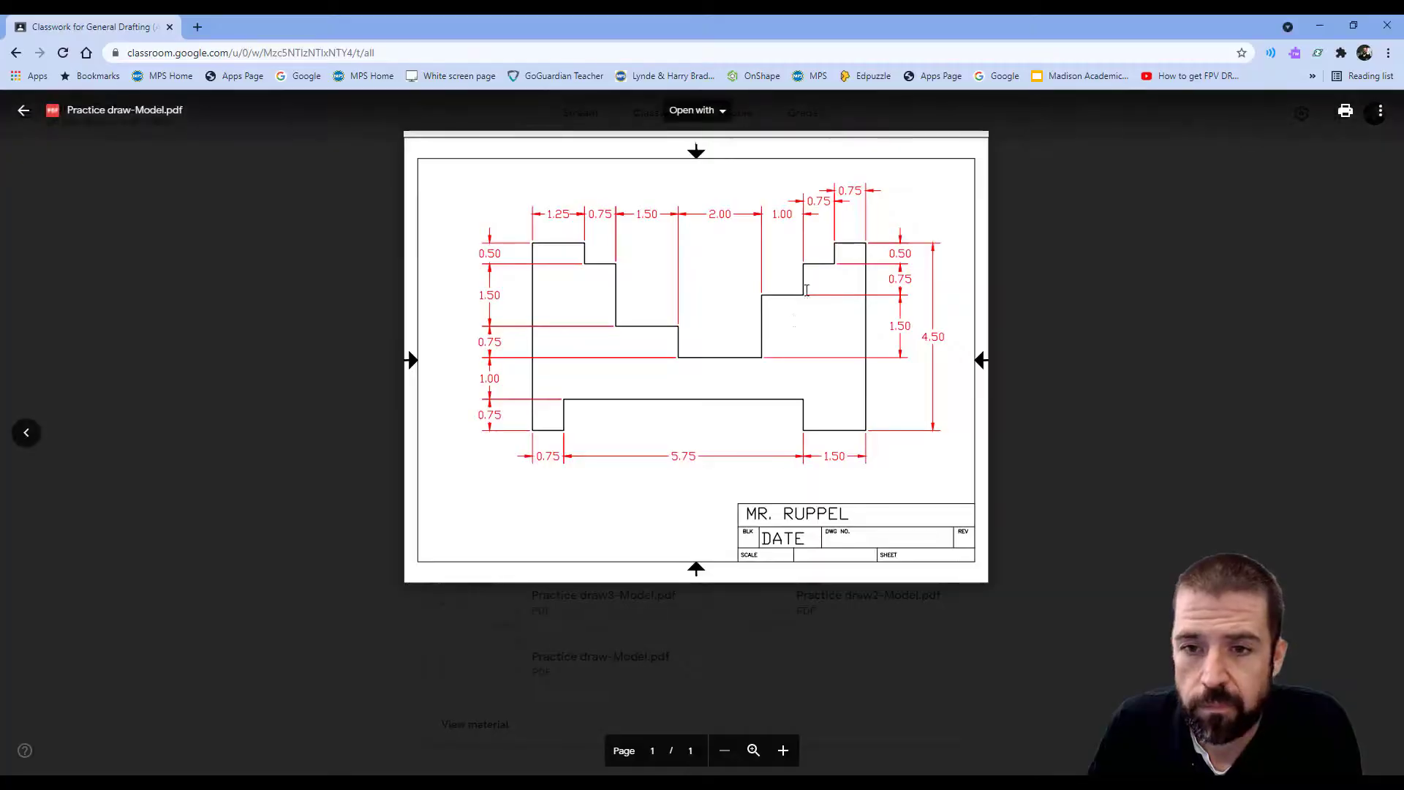
pyautogui.hotkey('alt', 'Tab')
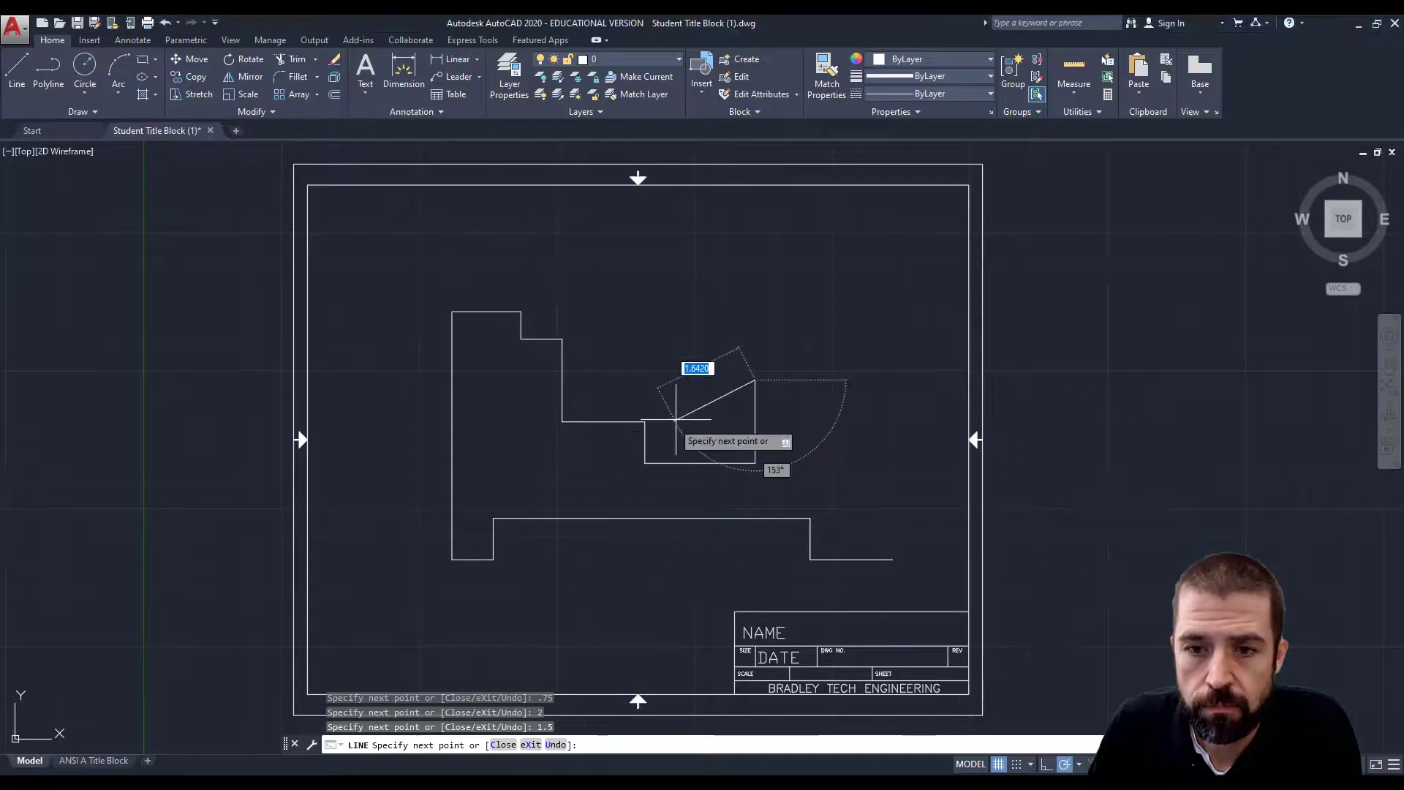
pyautogui.write('.')
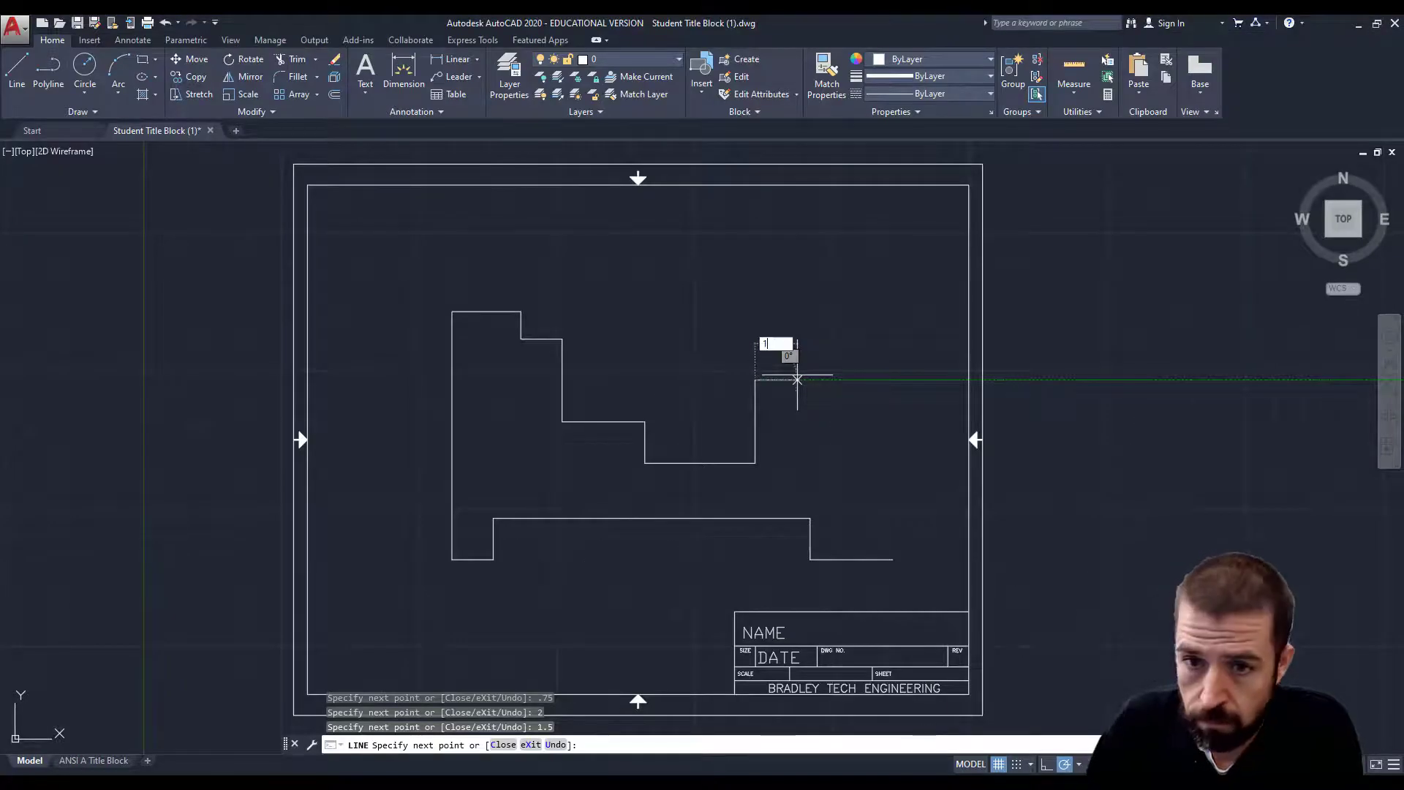
pyautogui.press('Return')
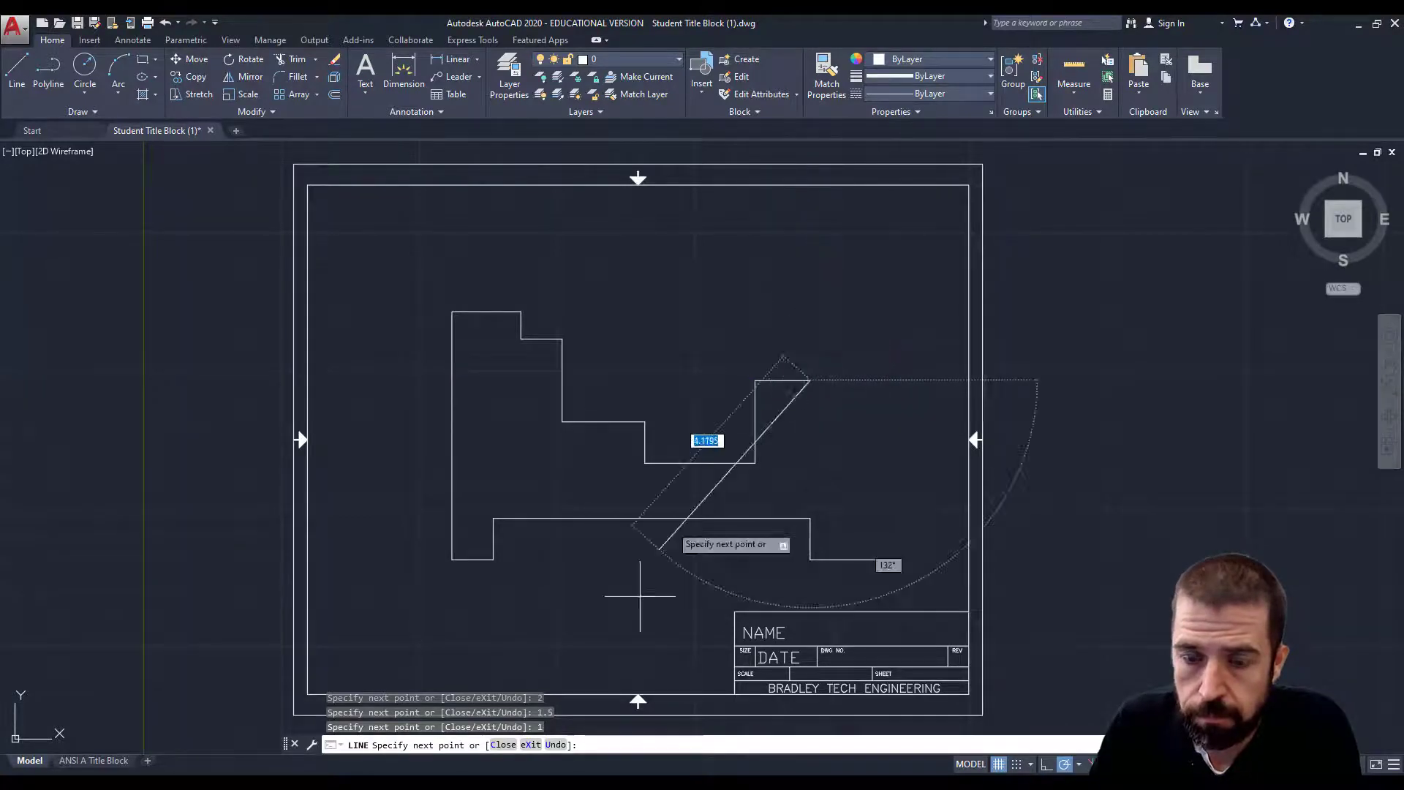
# Look up the next riser on the right side in the PDF and draw it 0.75 units straight up.
pyautogui.hotkey('alt', 'Tab')
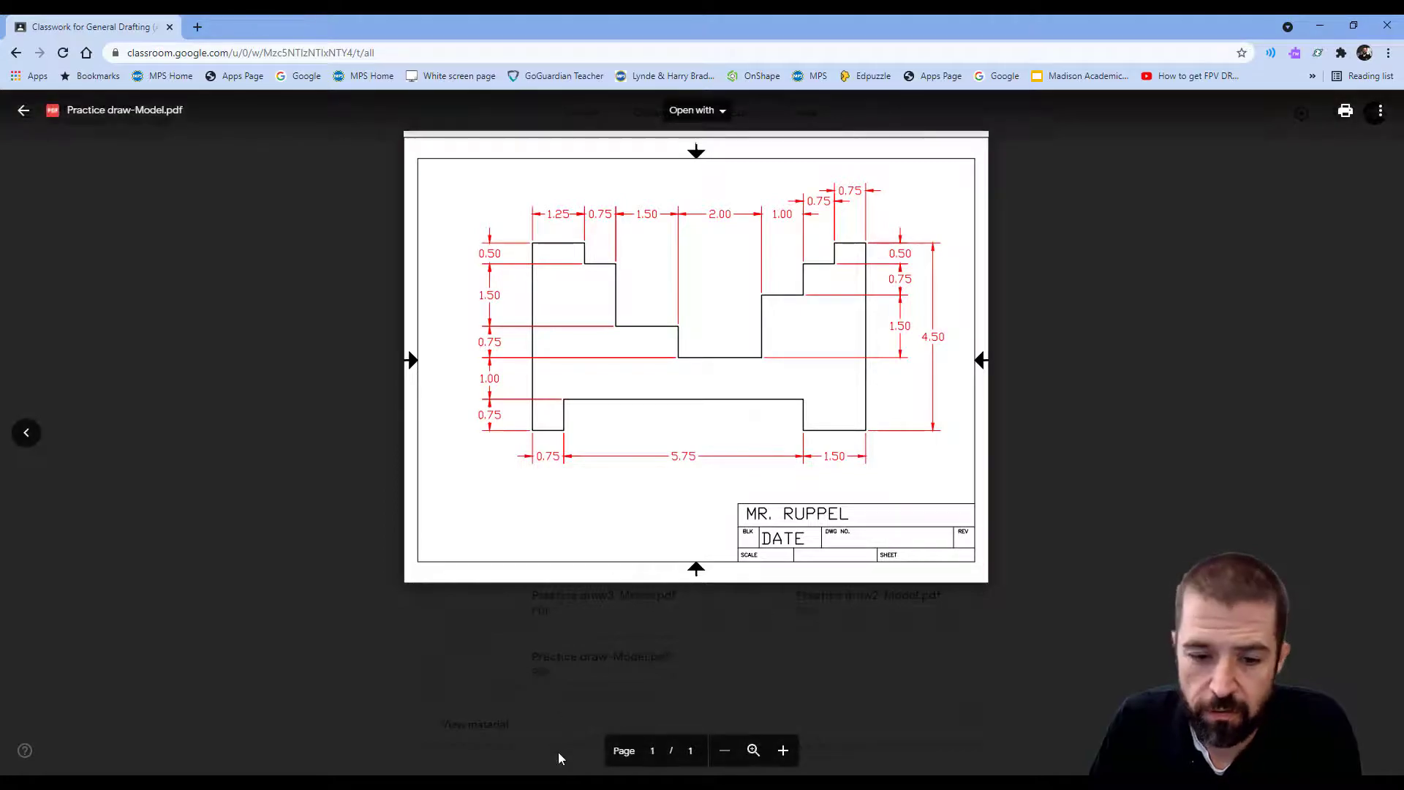
pyautogui.hotkey('alt', 'Tab')
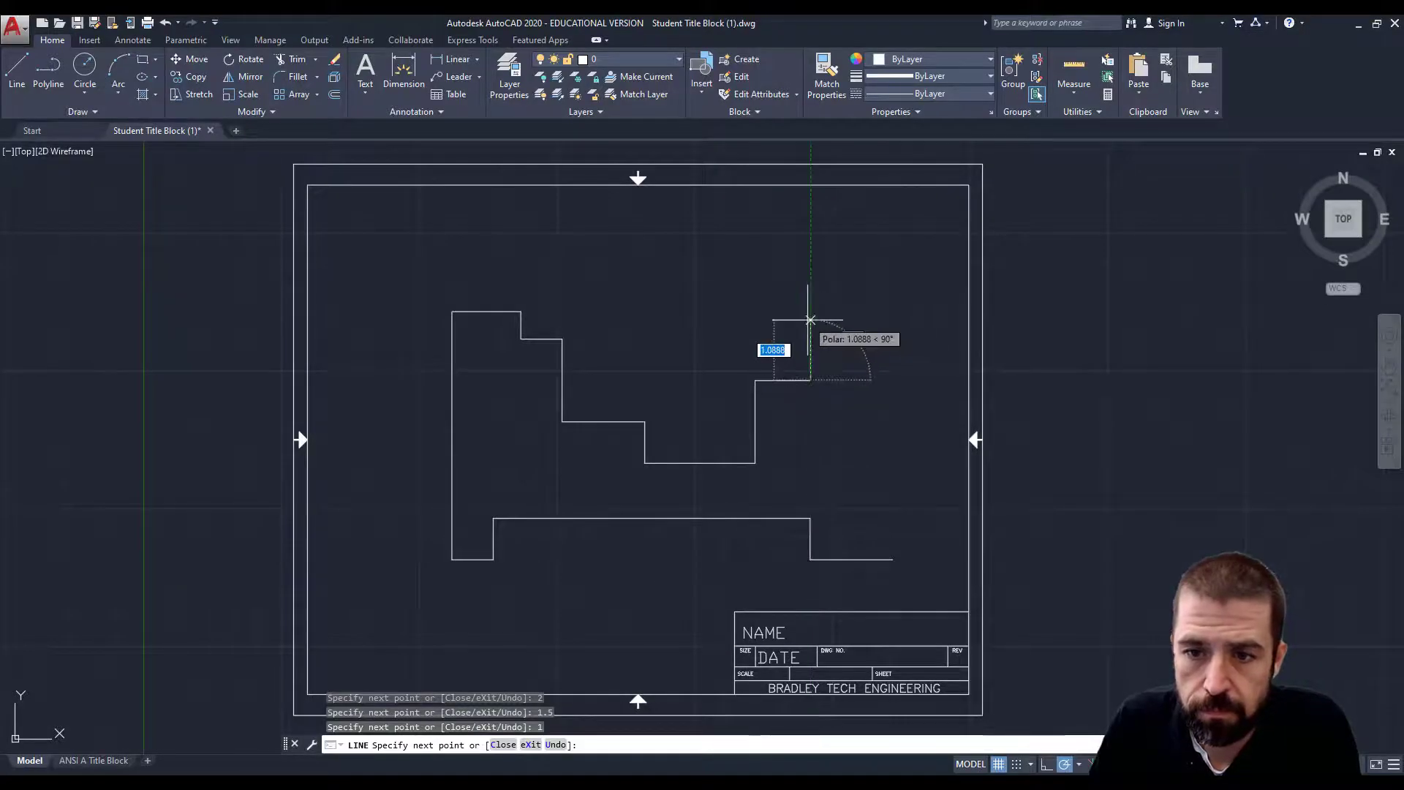
pyautogui.write('.75')
pyautogui.press('Return')
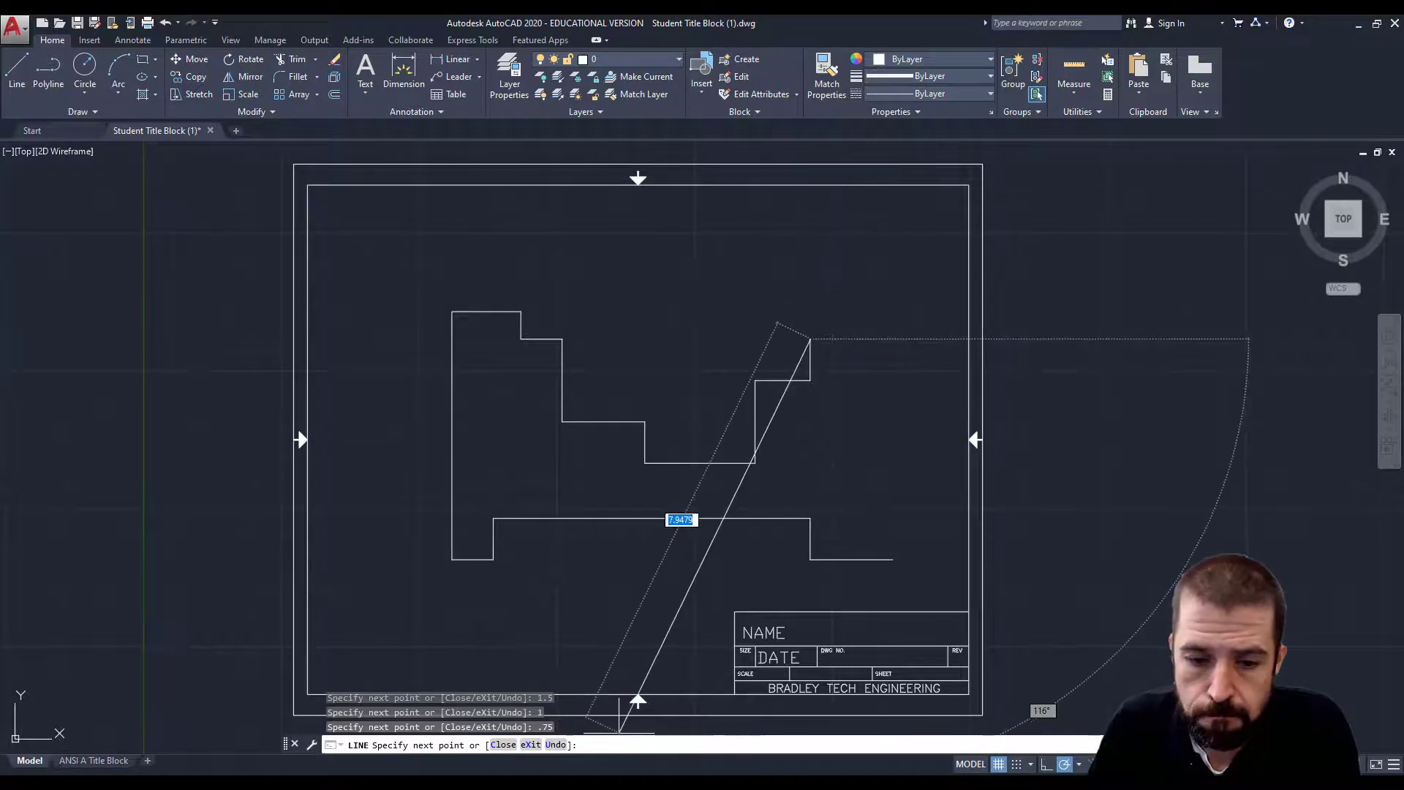
# Check the PDF for the width of the second step on the right side and draw it 0.75 units to the right.
pyautogui.hotkey('alt', 'Tab')
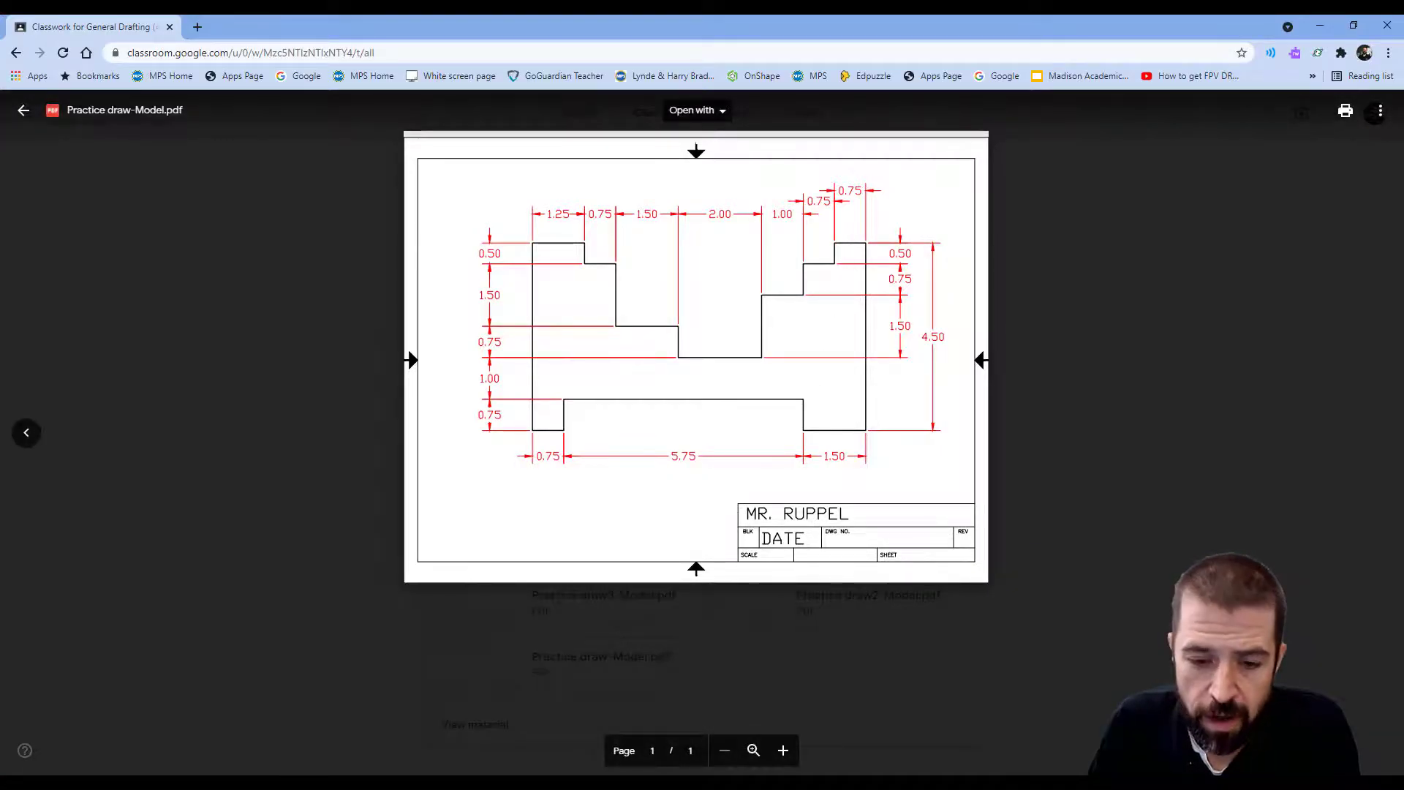
pyautogui.hotkey('alt', 'Tab')
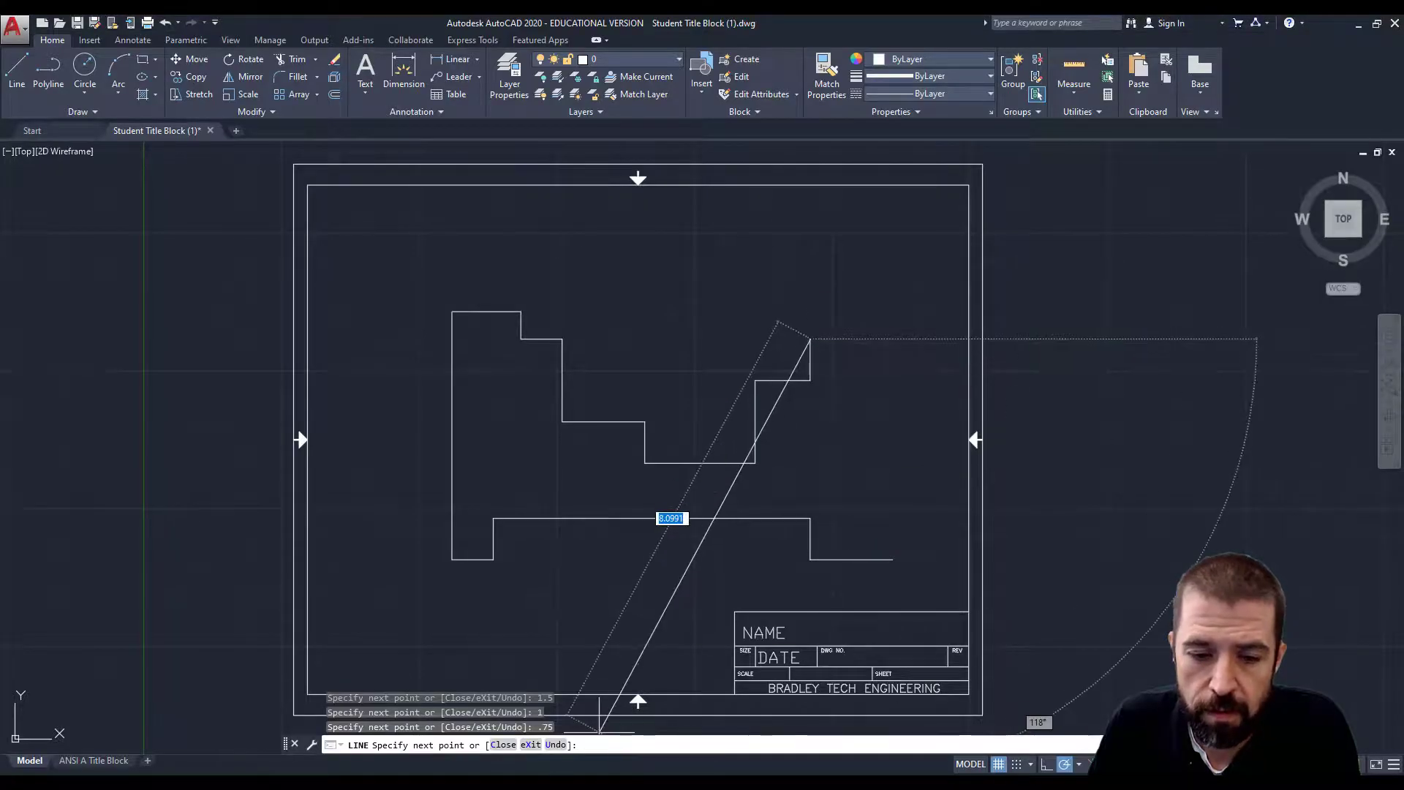
pyautogui.hotkey('alt', 'Tab')
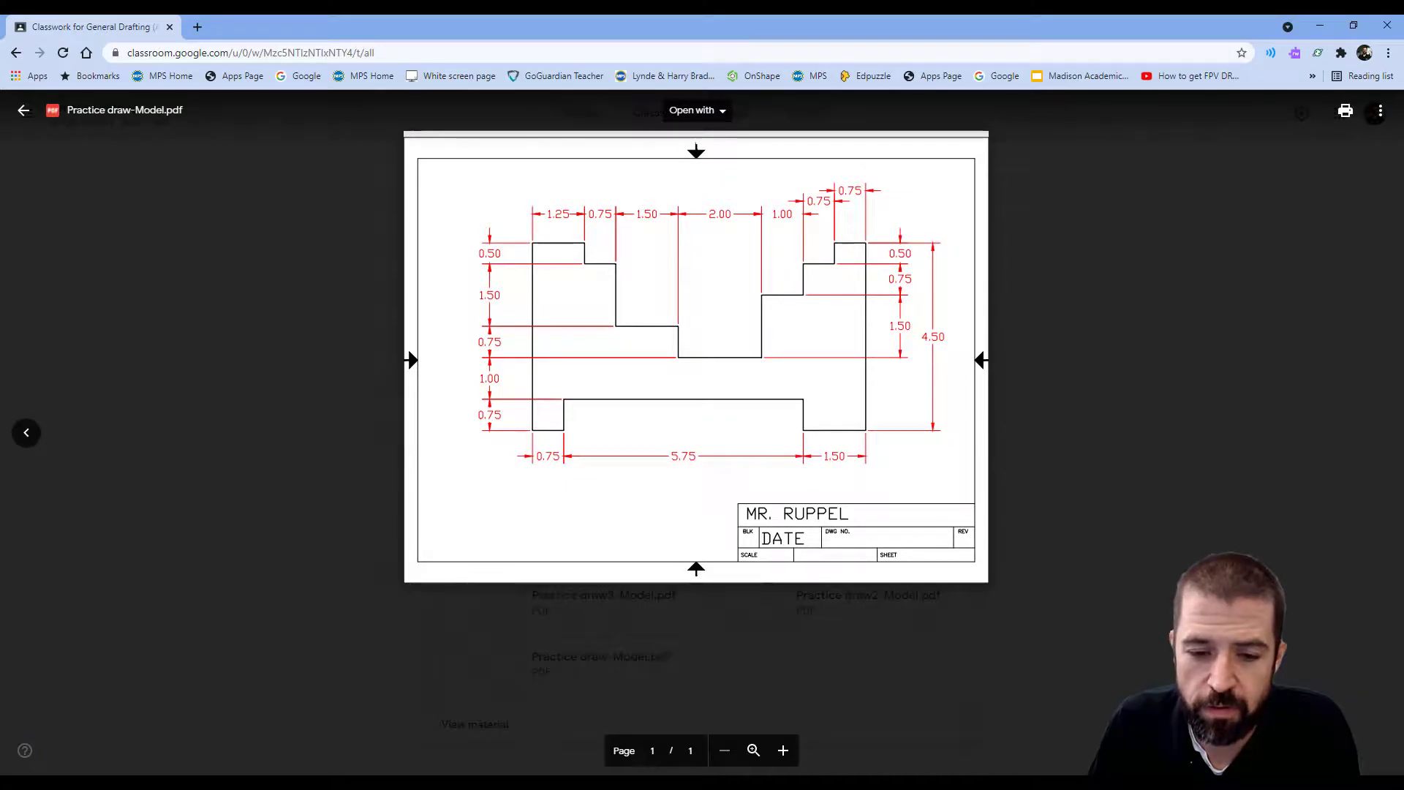
pyautogui.hotkey('alt', 'Tab')
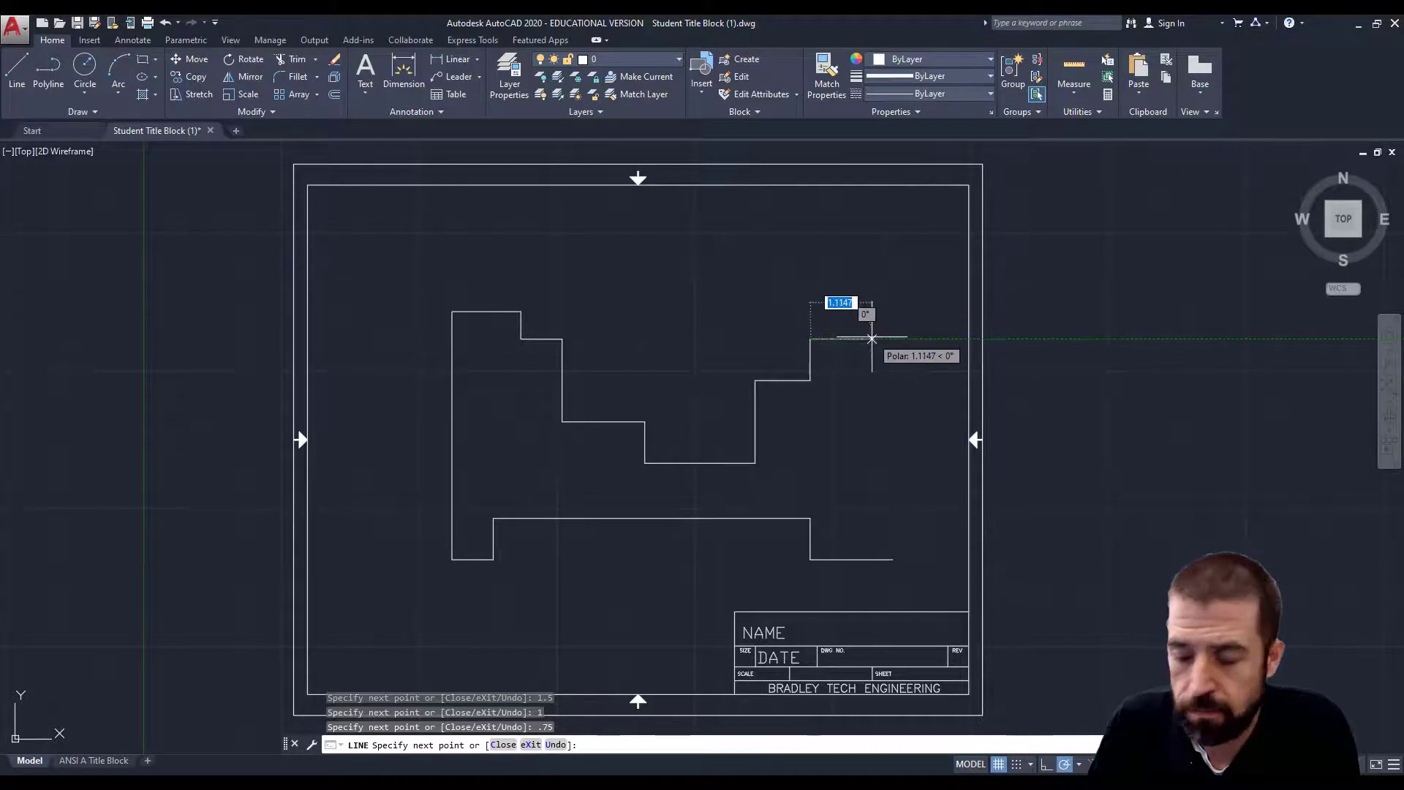
pyautogui.write('.75')
pyautogui.press('Return')
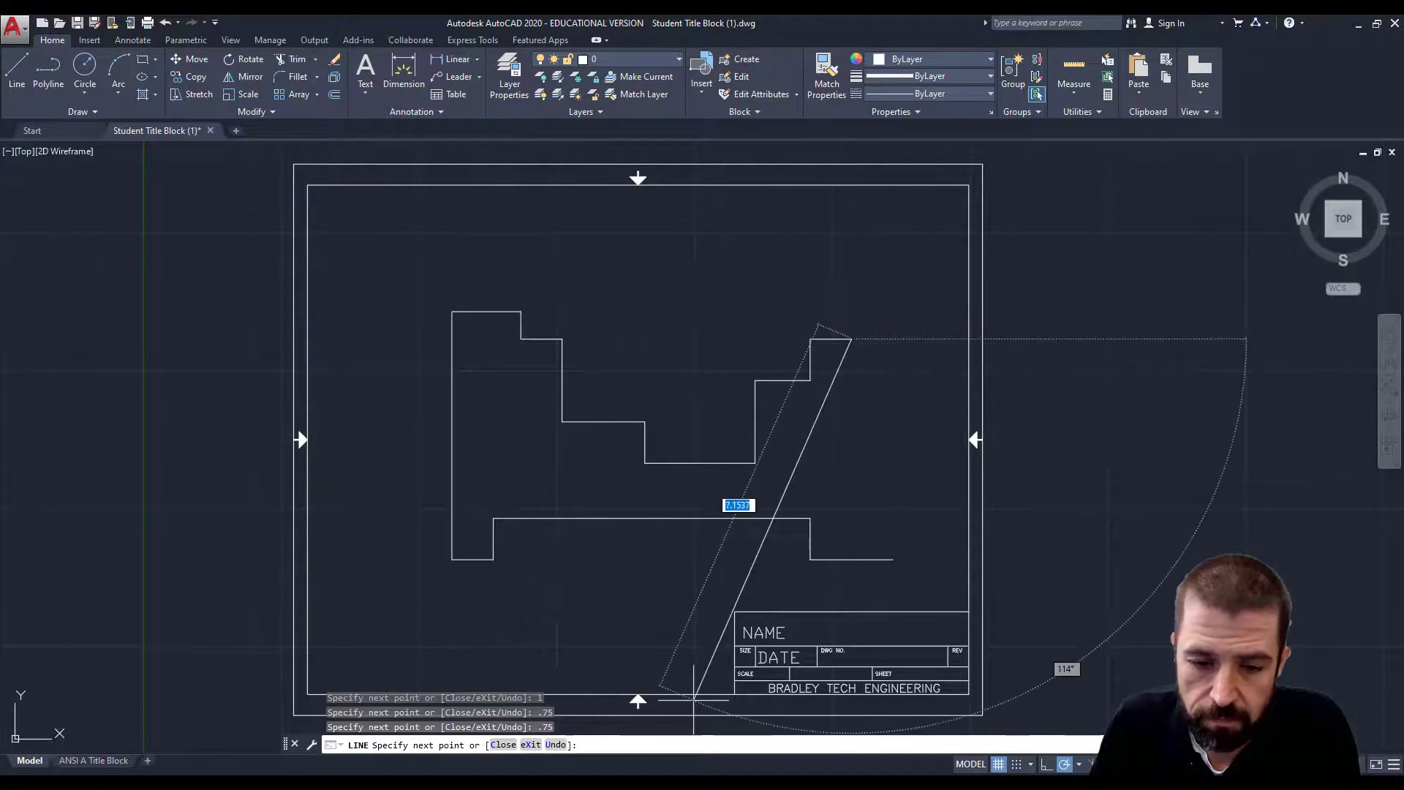
# Look up the height of the uppermost riser on the right side in the PDF and draw it 0.5 units straight up.
pyautogui.hotkey('alt', 'Tab')
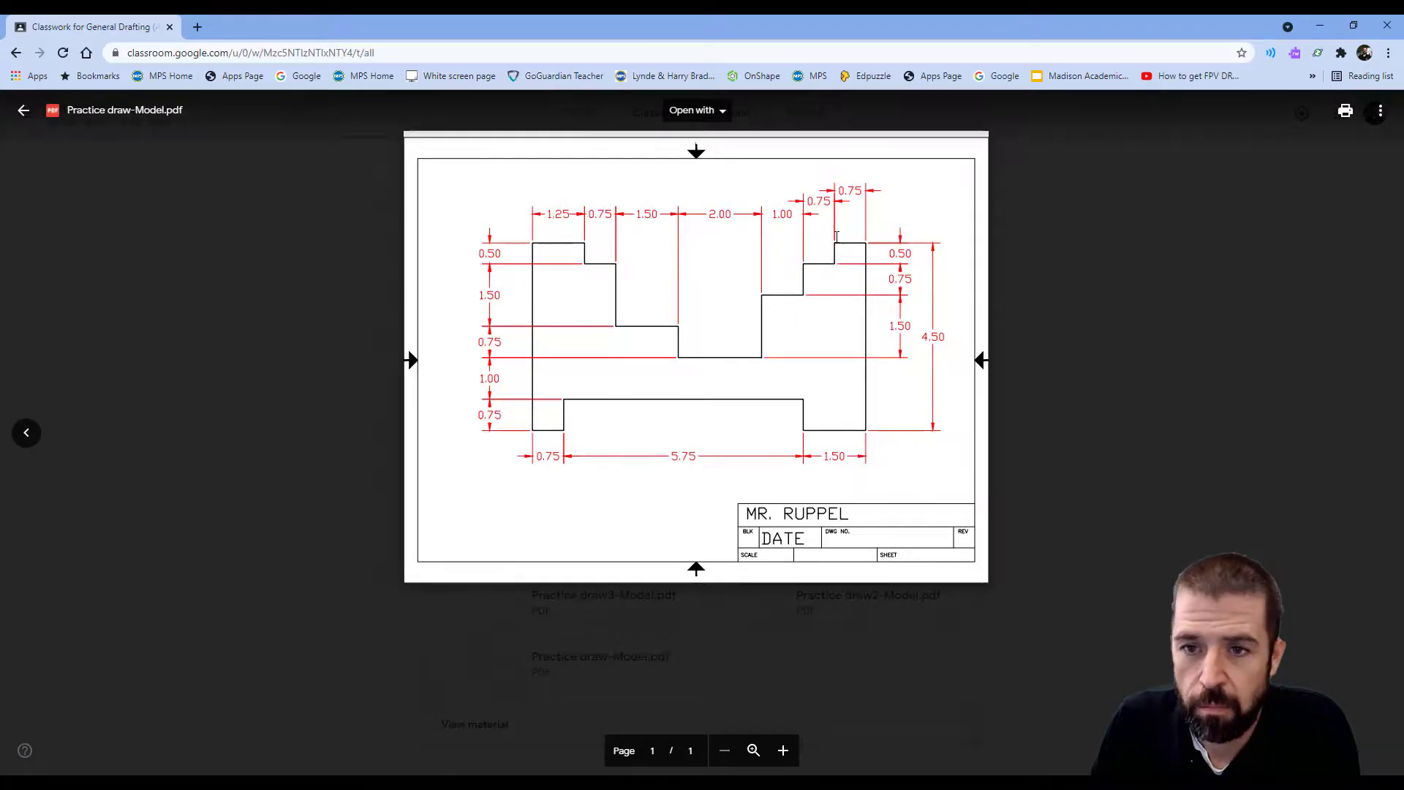
pyautogui.hotkey('alt', 'Tab')
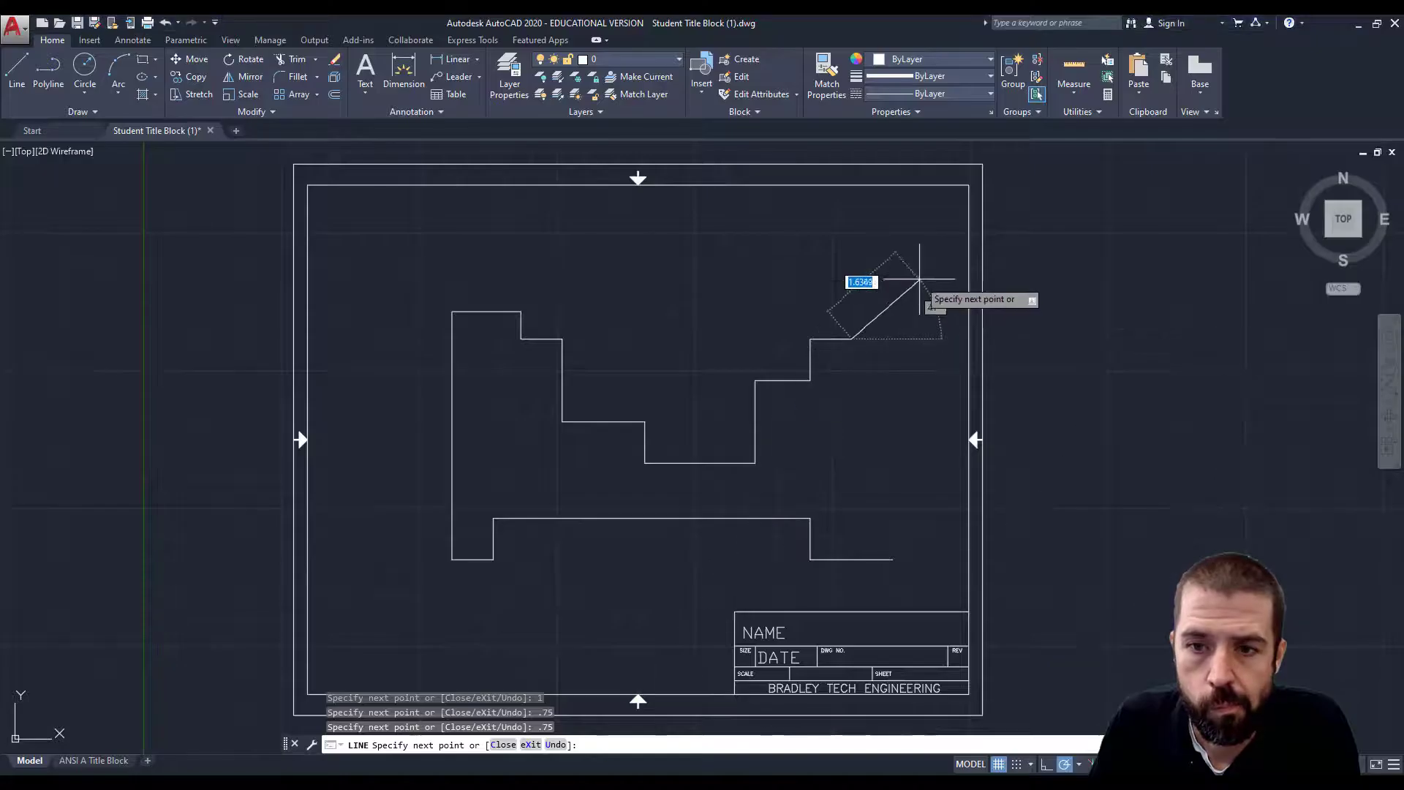
pyautogui.write('.5')
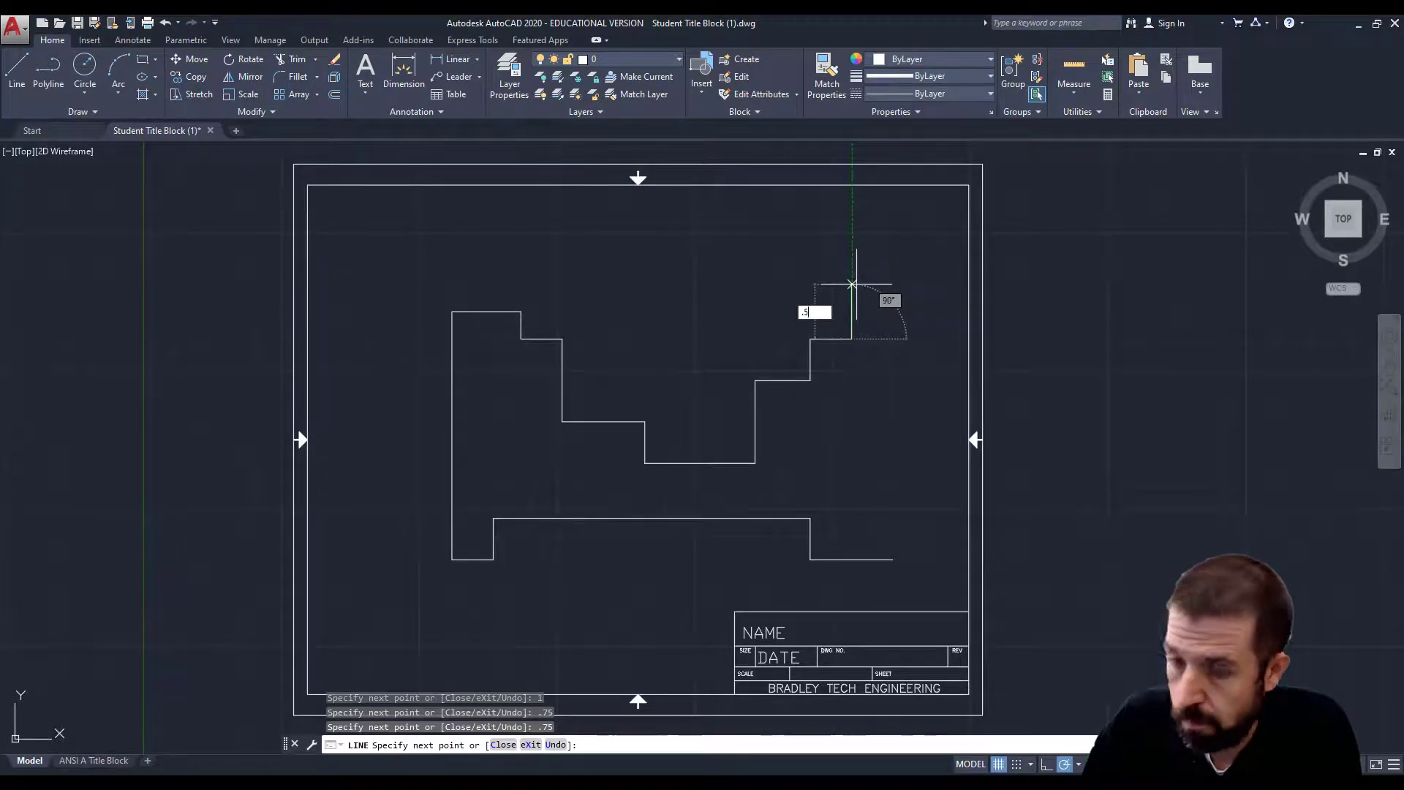
pyautogui.press('Return')
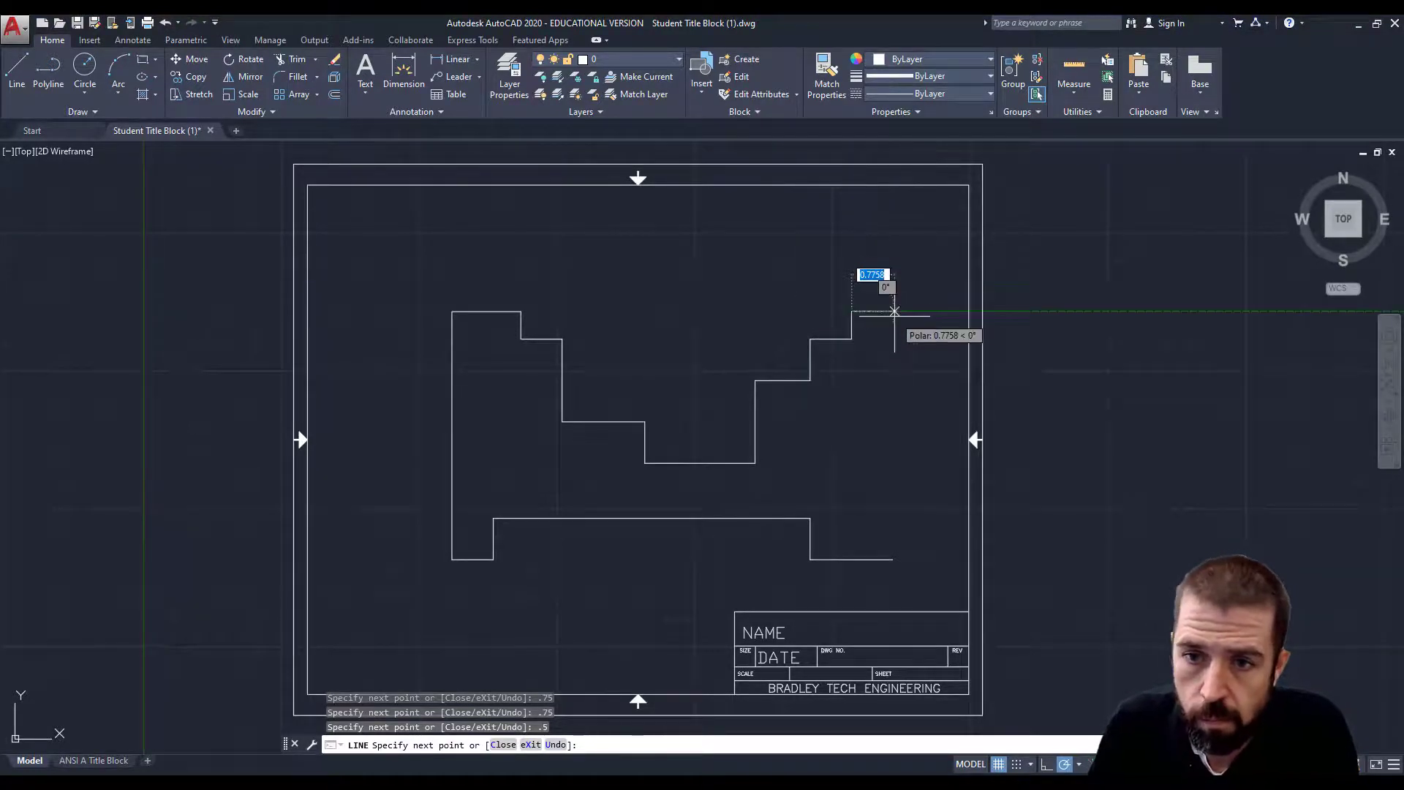
# Check the PDF for the right tower's top width, draw it 0.75 units to the right, and close the outline down to the bottom edge's open end.
pyautogui.click(567, 786)
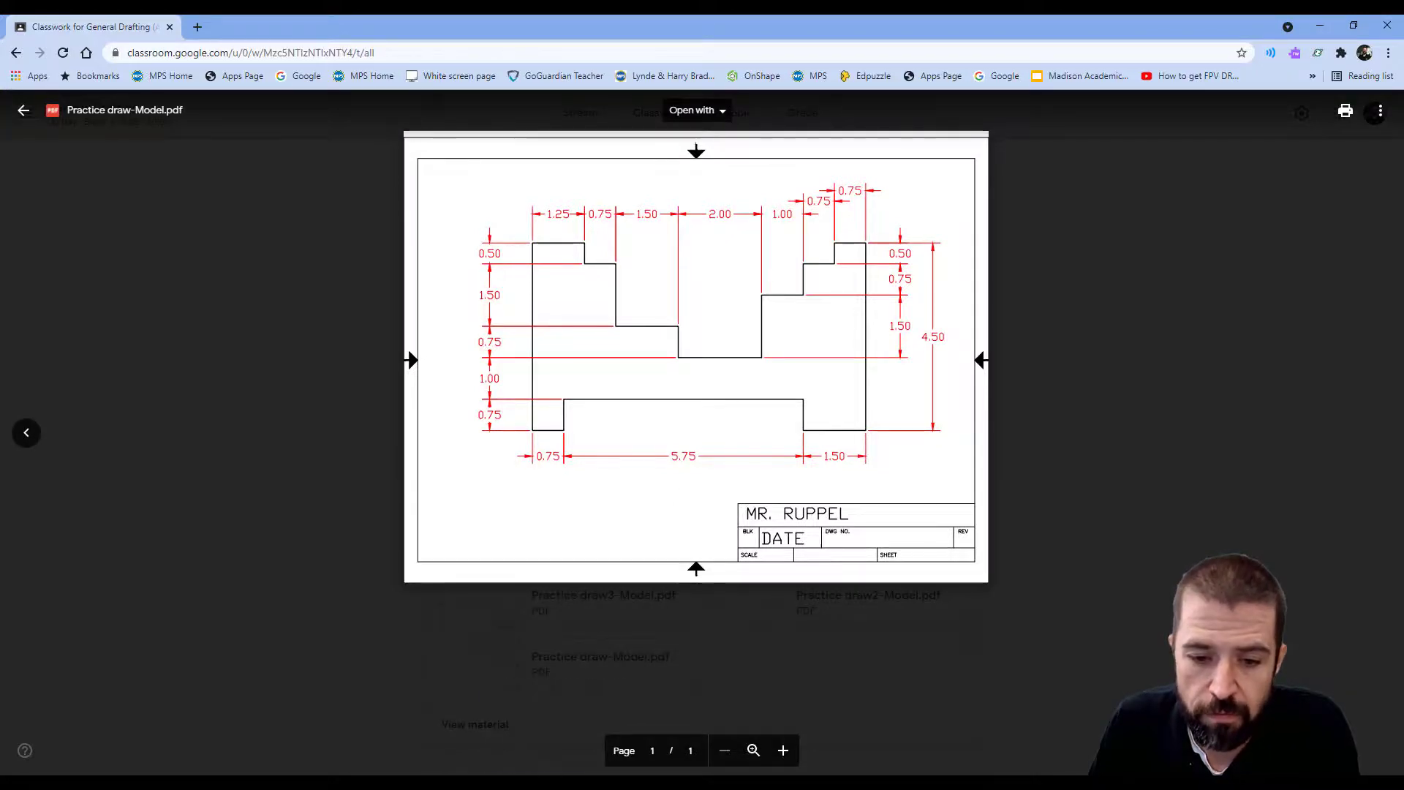
pyautogui.click(567, 786)
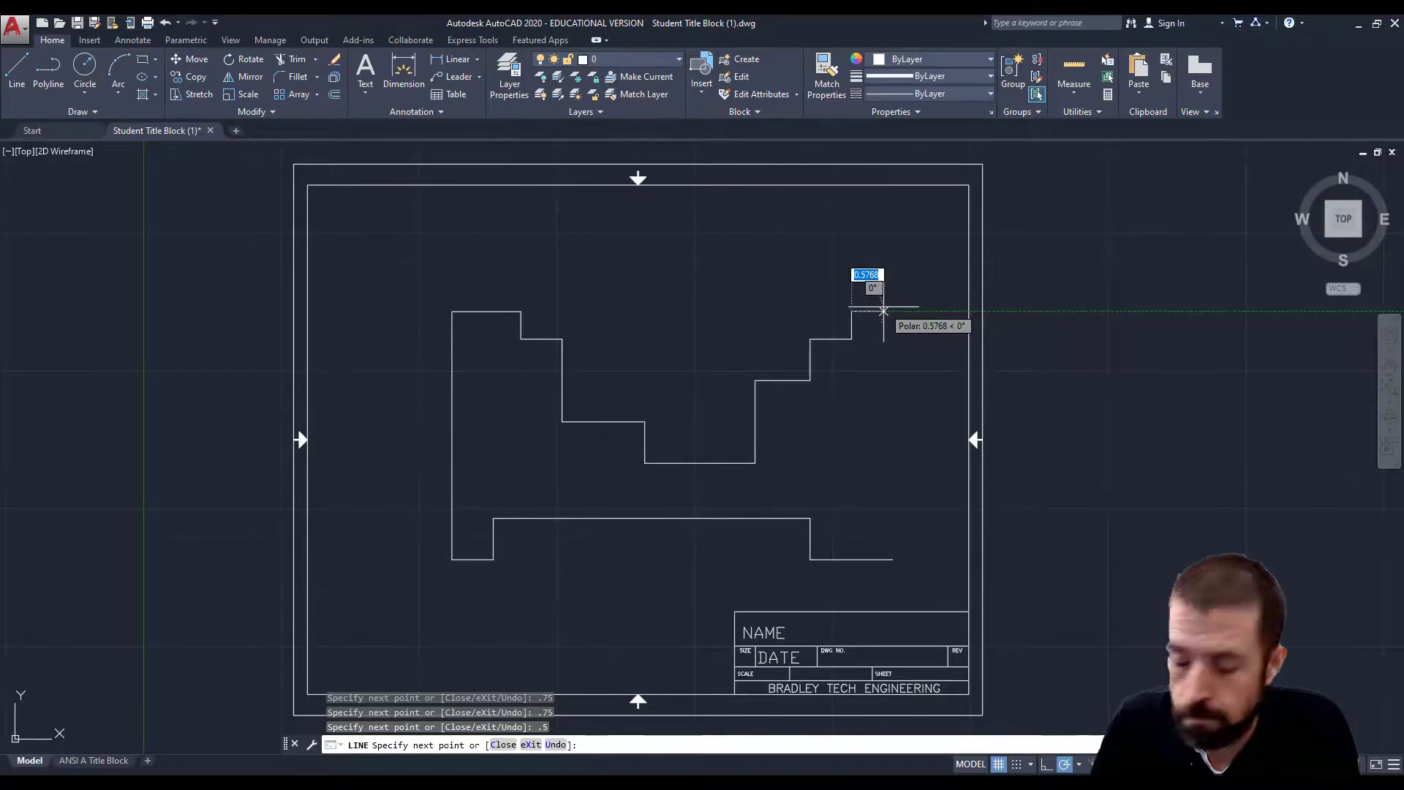
pyautogui.write('.75')
pyautogui.press('Return')
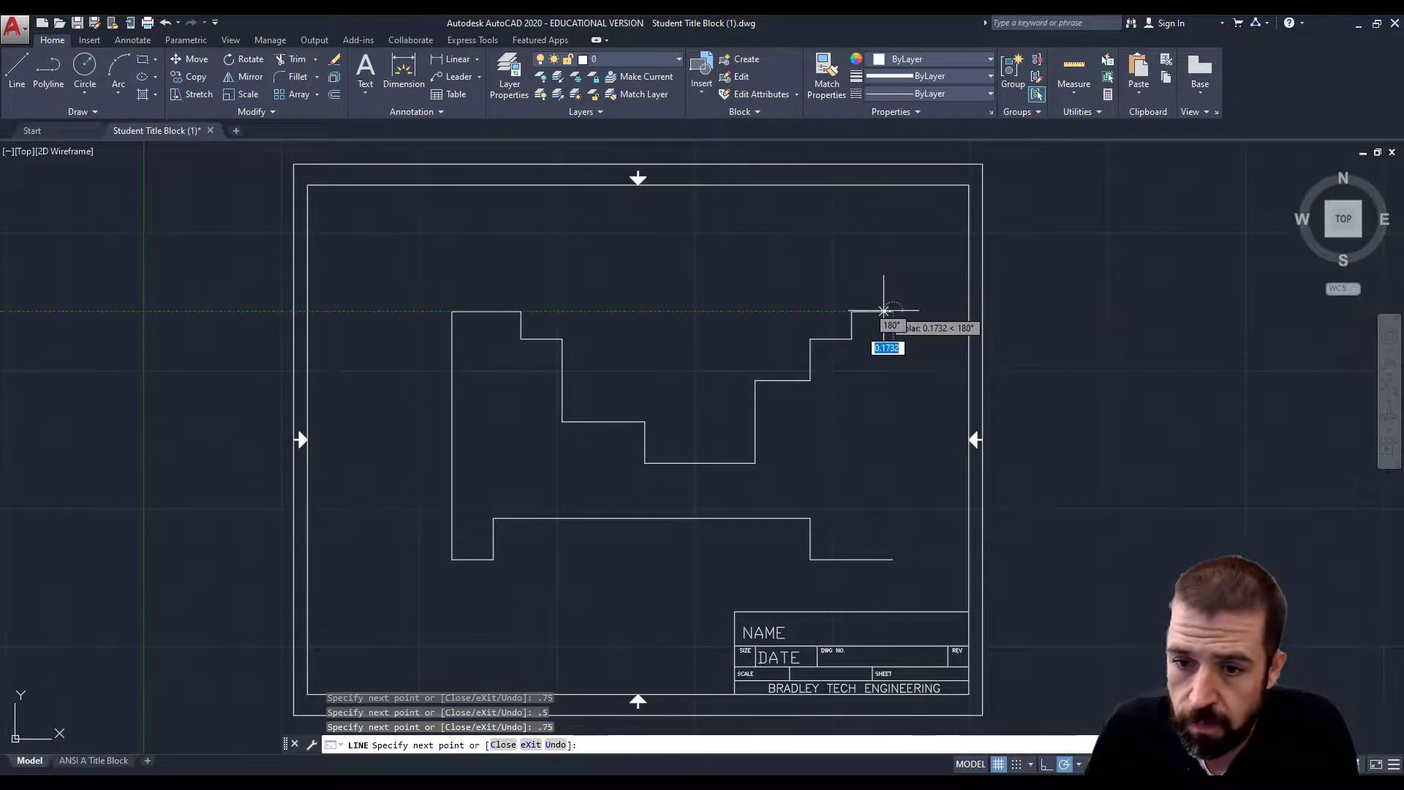
pyautogui.click(894, 559)
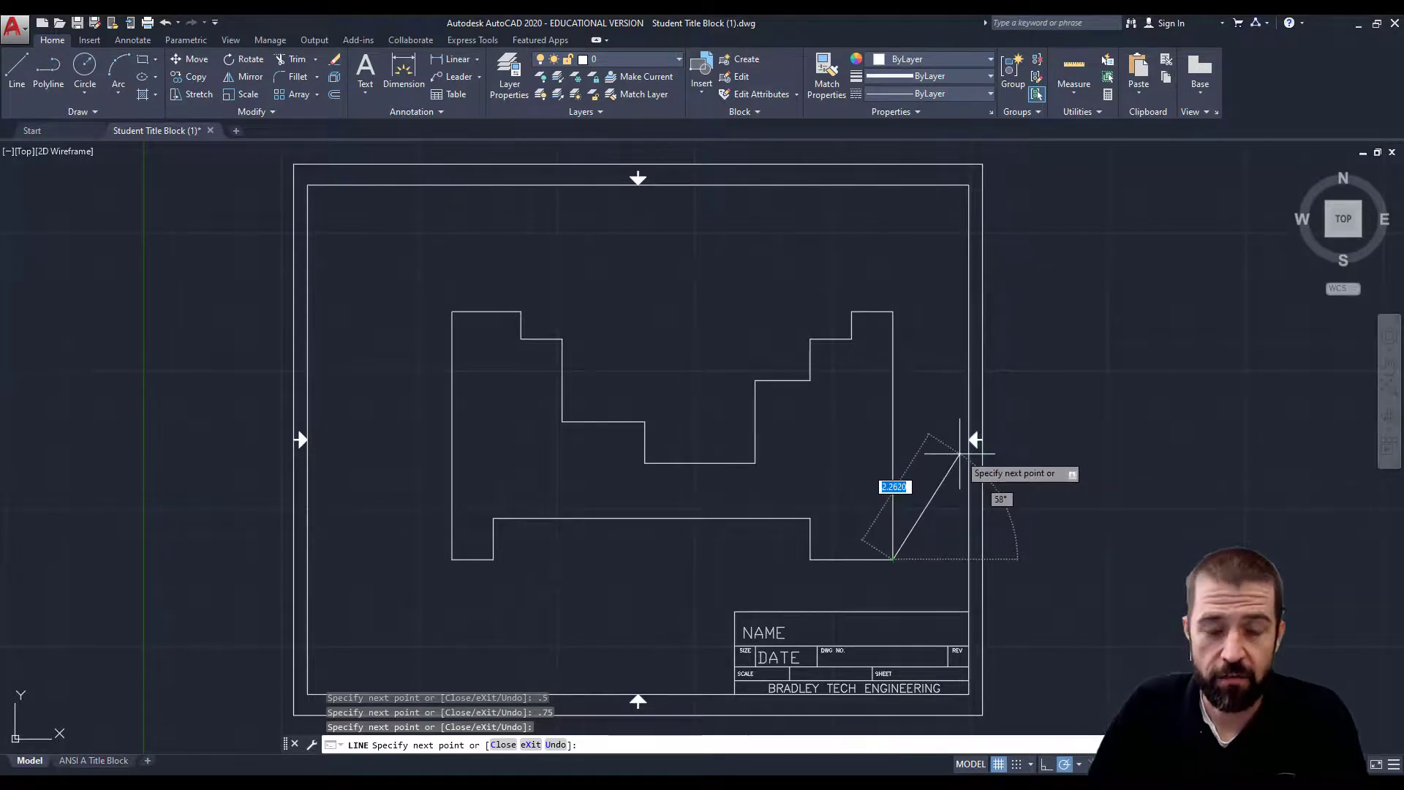
pyautogui.press('Escape')
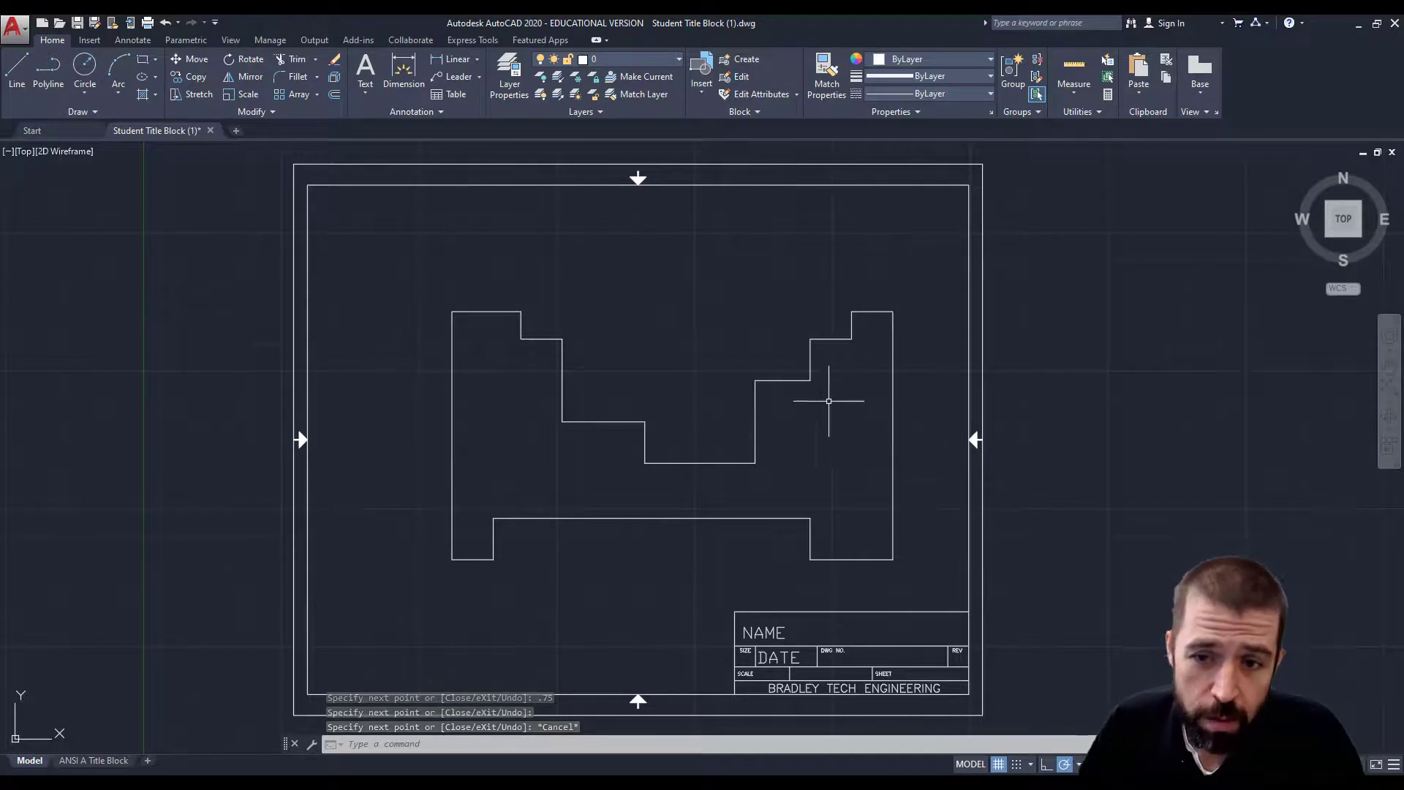
pyautogui.click(410, 257)
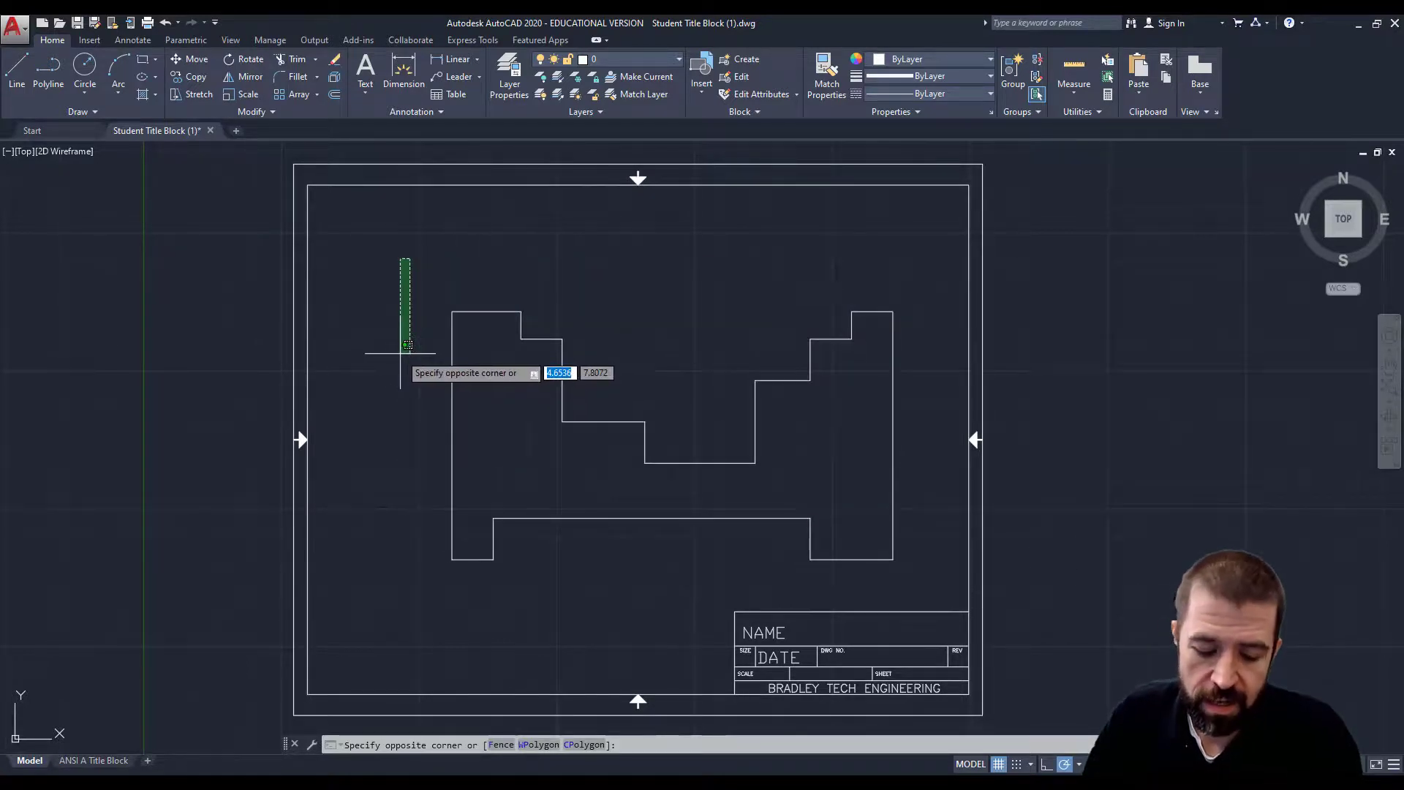
pyautogui.press('Escape')
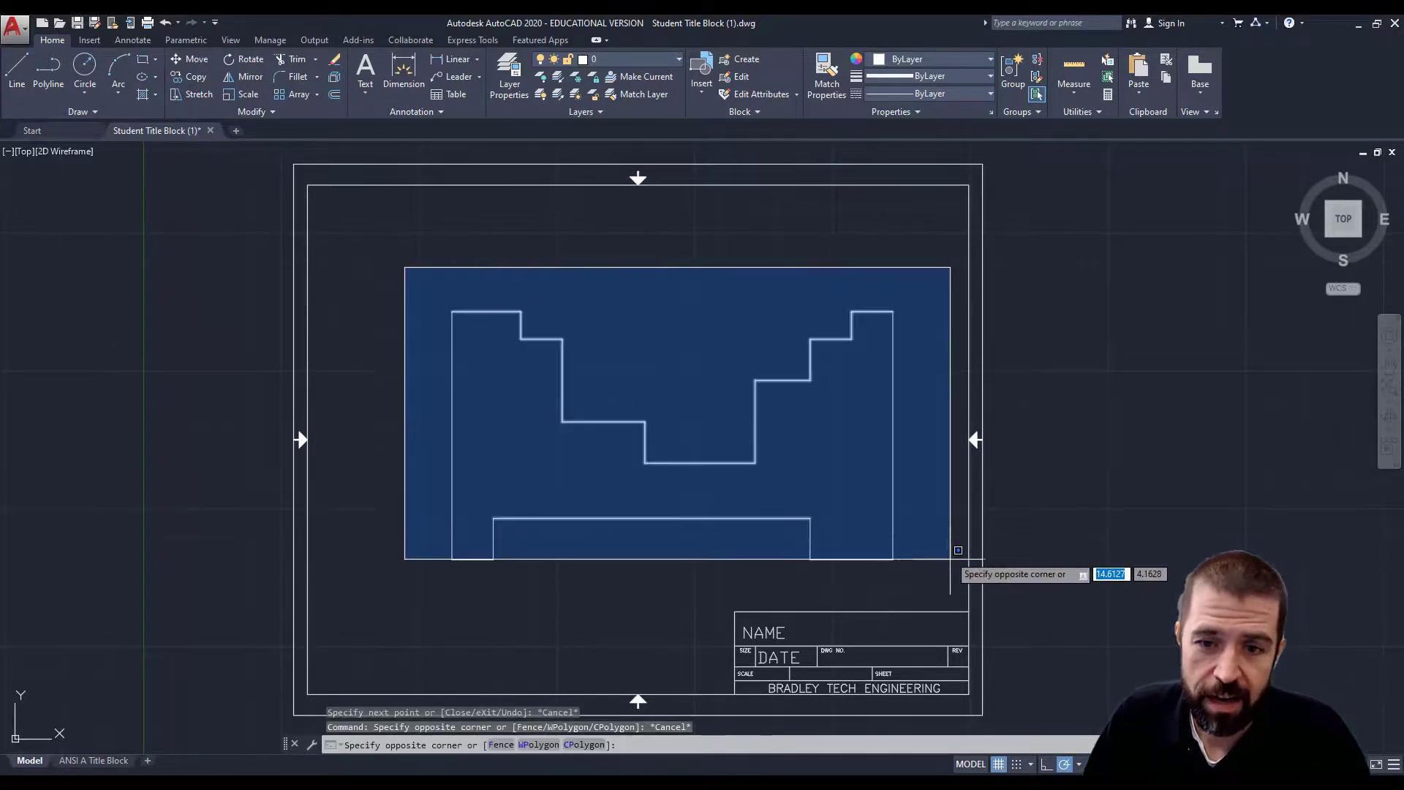
pyautogui.press('Escape')
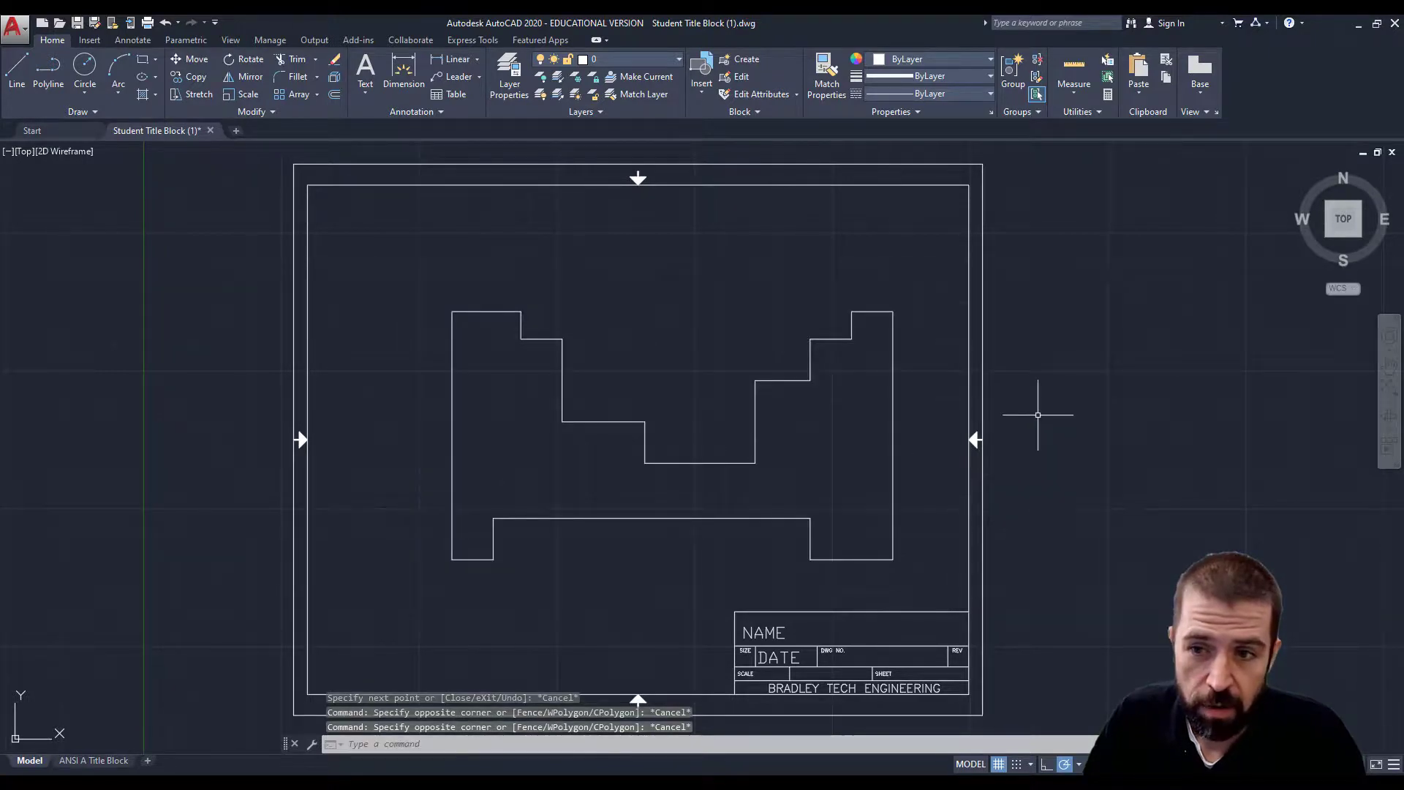
pyautogui.moveTo(1064, 329)
pyautogui.mouseDown()
pyautogui.moveTo(1085, 414)
pyautogui.moveTo(1216, 462)
pyautogui.moveTo(1326, 339)
pyautogui.moveTo(1294, 276)
pyautogui.moveTo(1197, 228)
pyautogui.moveTo(1177, 146)
pyautogui.moveTo(1081, 188)
pyautogui.moveTo(1106, 275)
pyautogui.moveTo(1164, 344)
pyautogui.mouseUp()
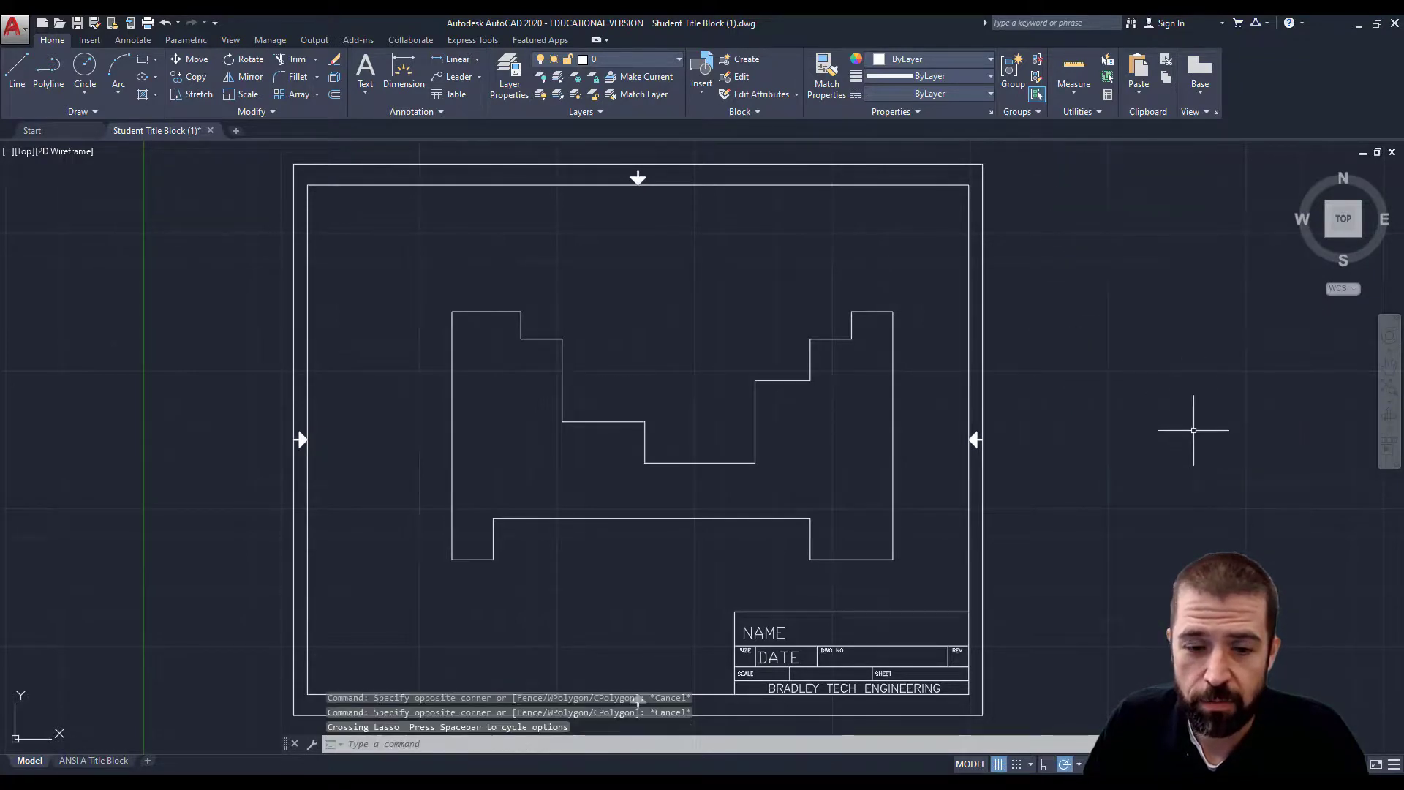
# Move the whole outline slightly up and to the left inside the border, using the recess floor's left corner as the base point.
pyautogui.click(407, 257)
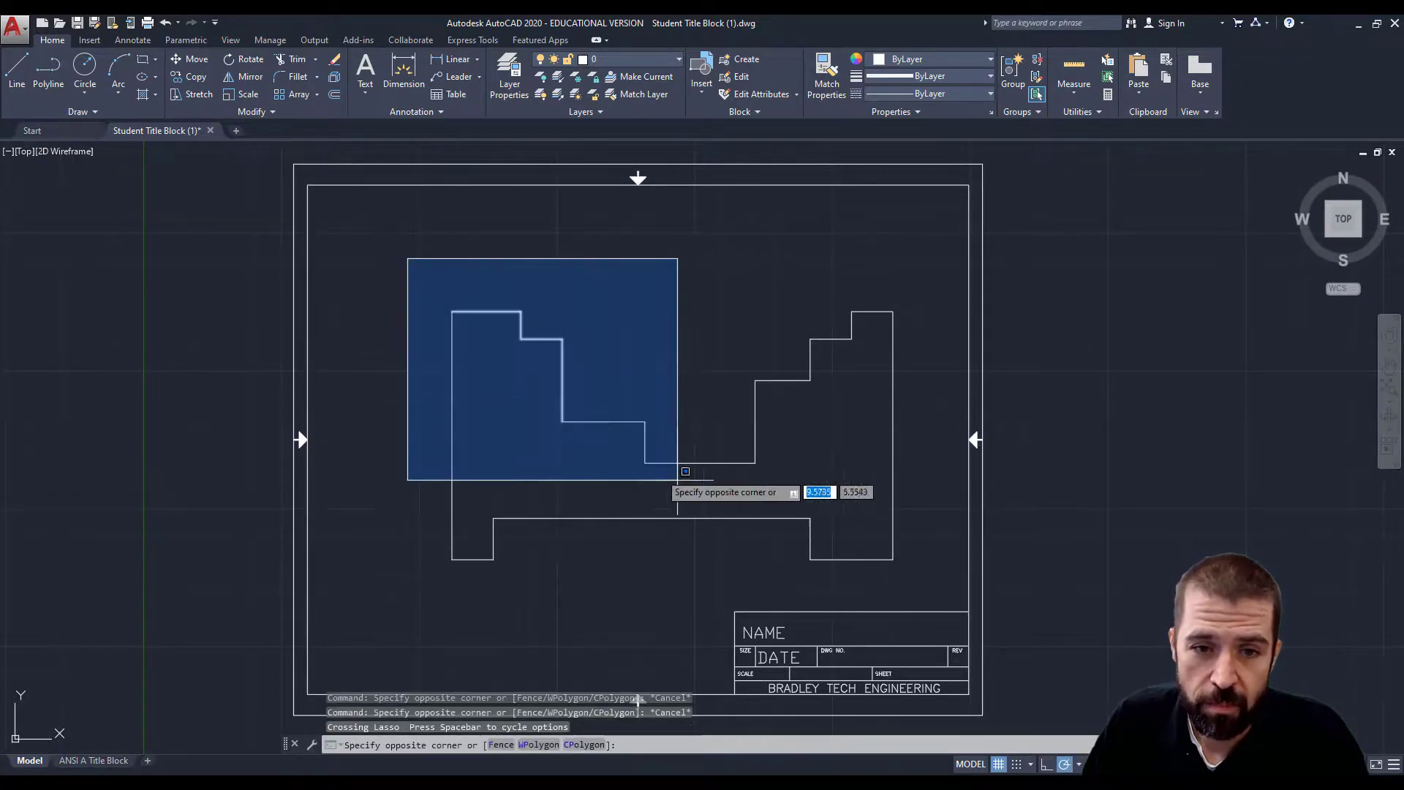
pyautogui.click(914, 578)
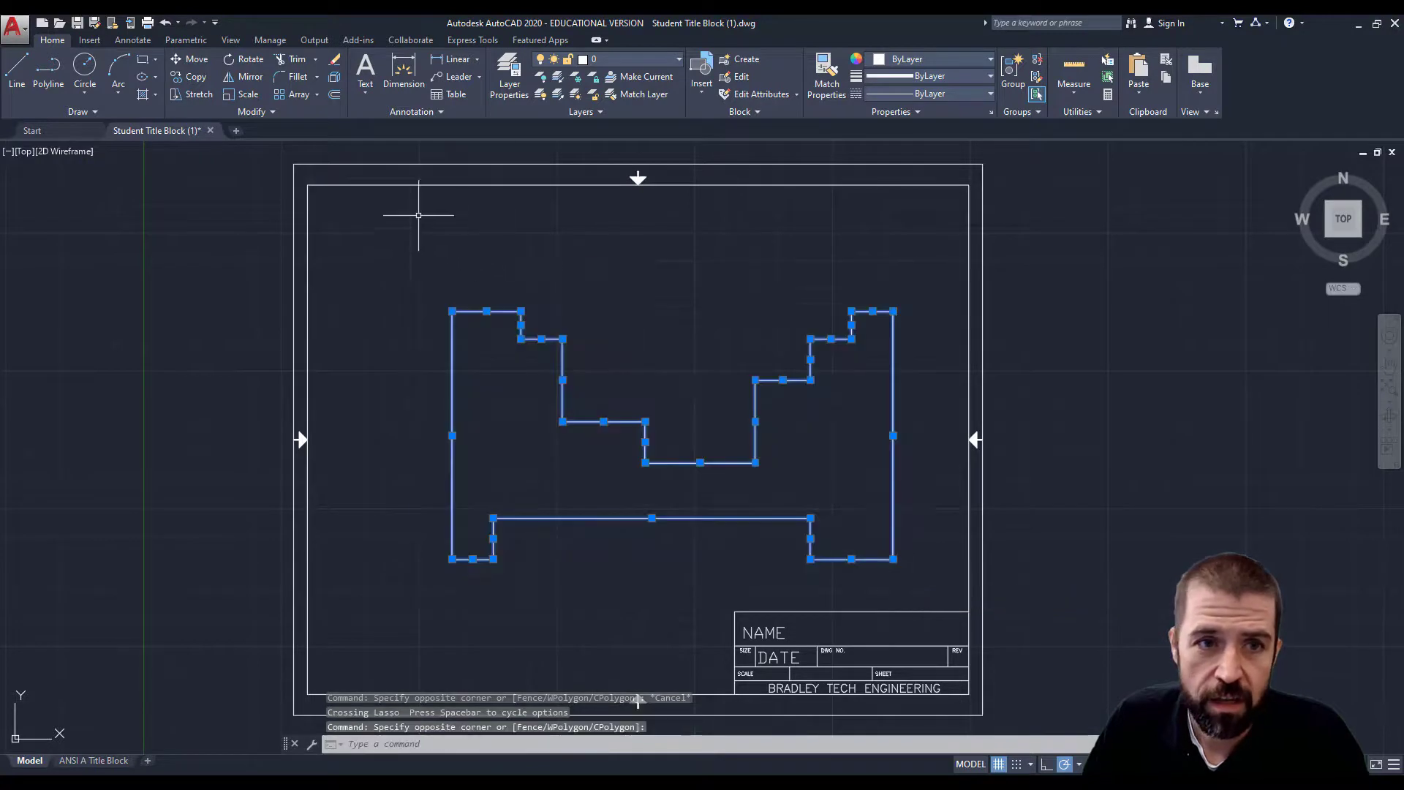
pyautogui.click(191, 63)
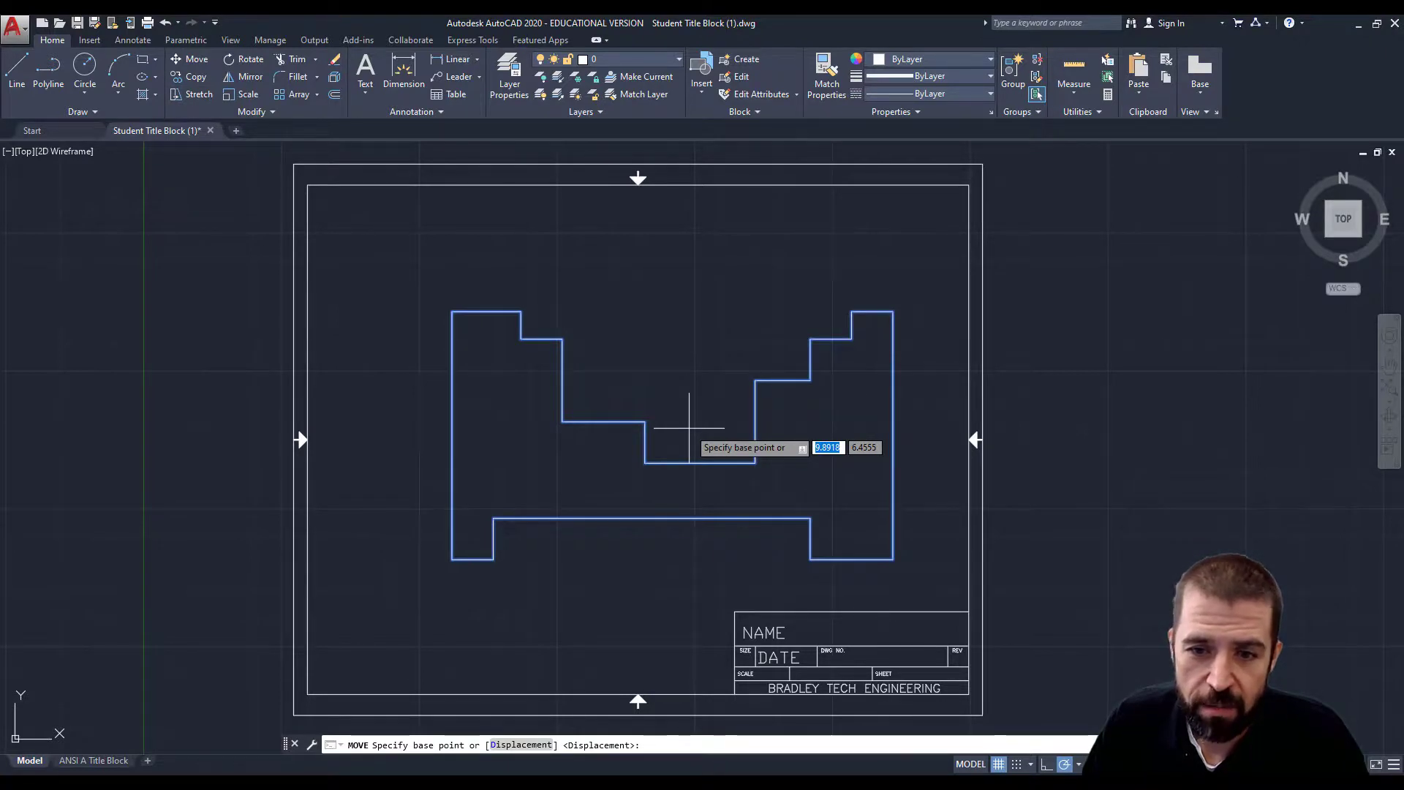
pyautogui.click(645, 462)
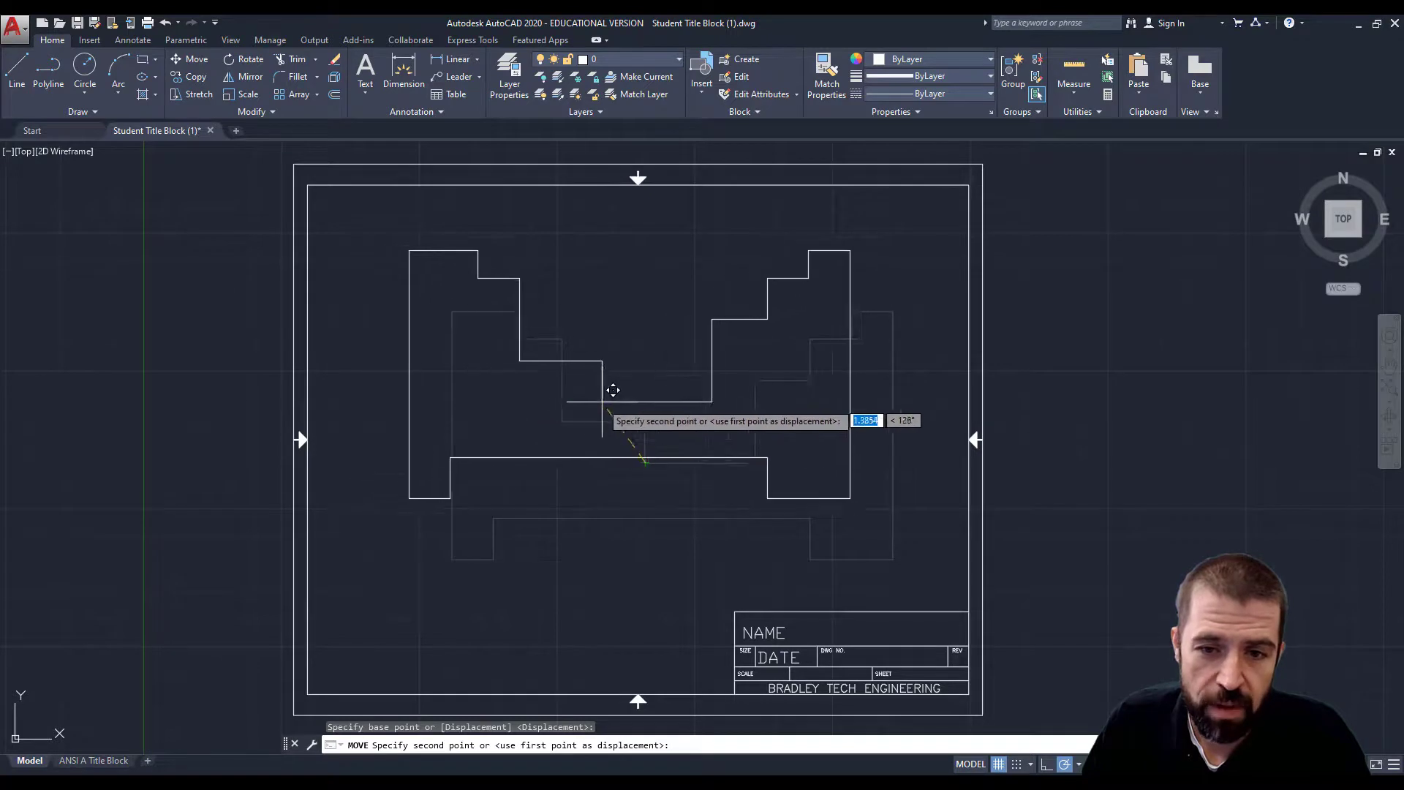
pyautogui.click(610, 445)
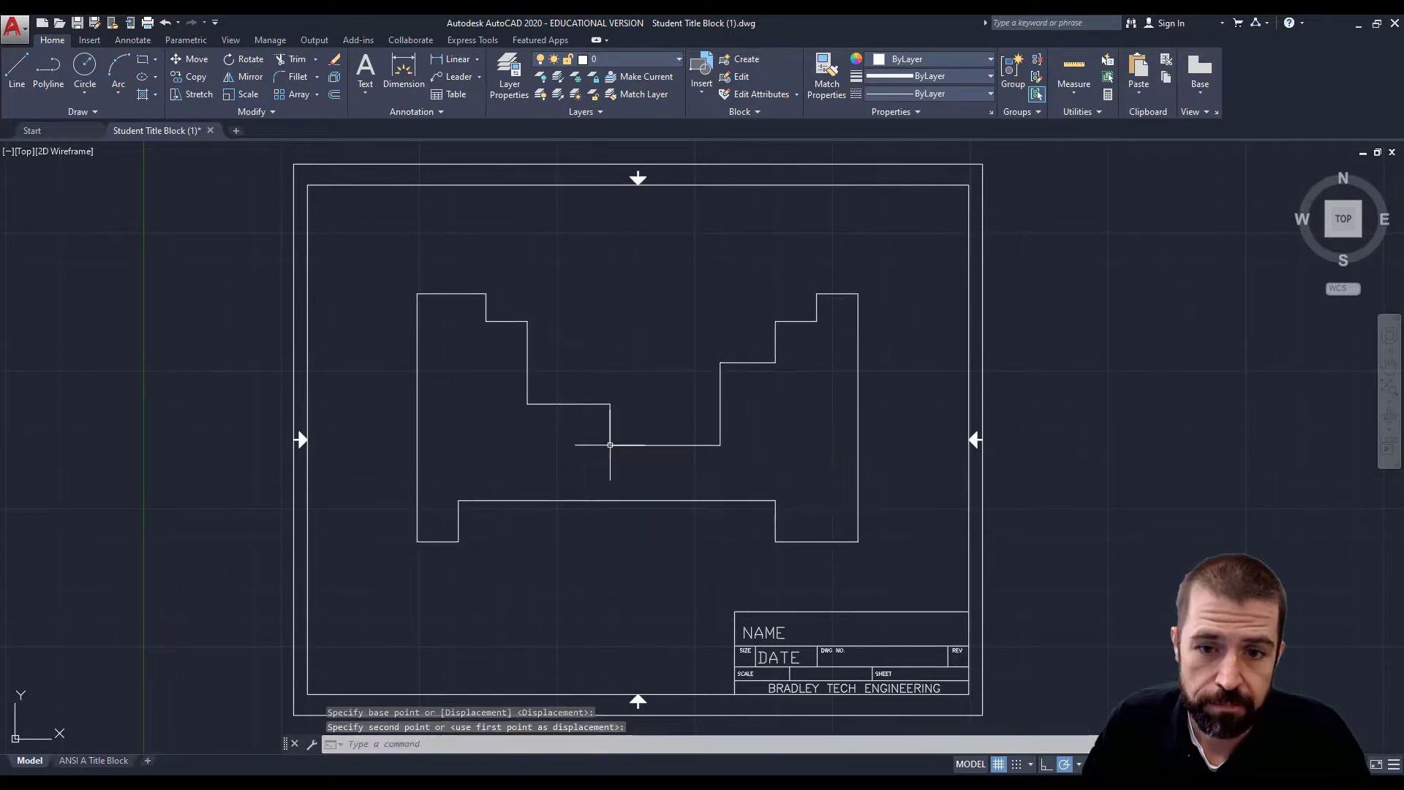